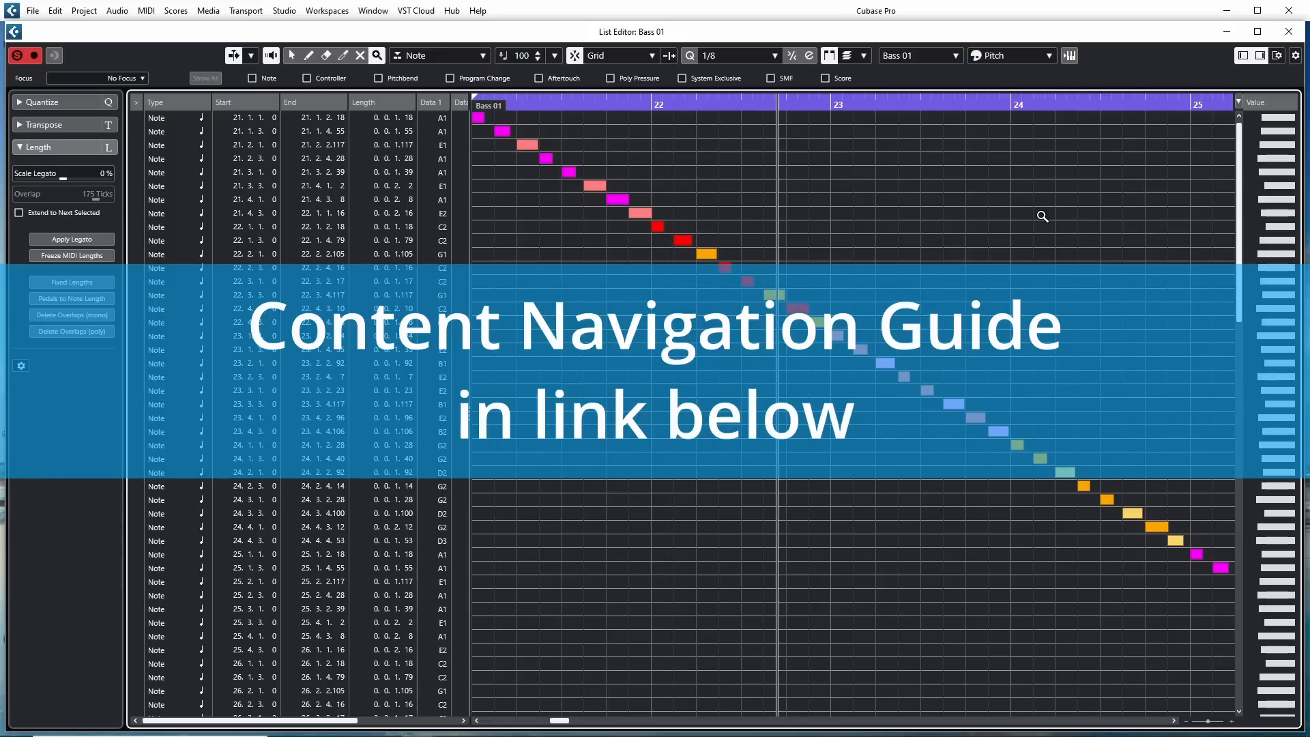
# Step: Examine the Bass 01 notes in the event display at different zoom levels along bars 21 to 24
pyautogui.click(1288, 32)
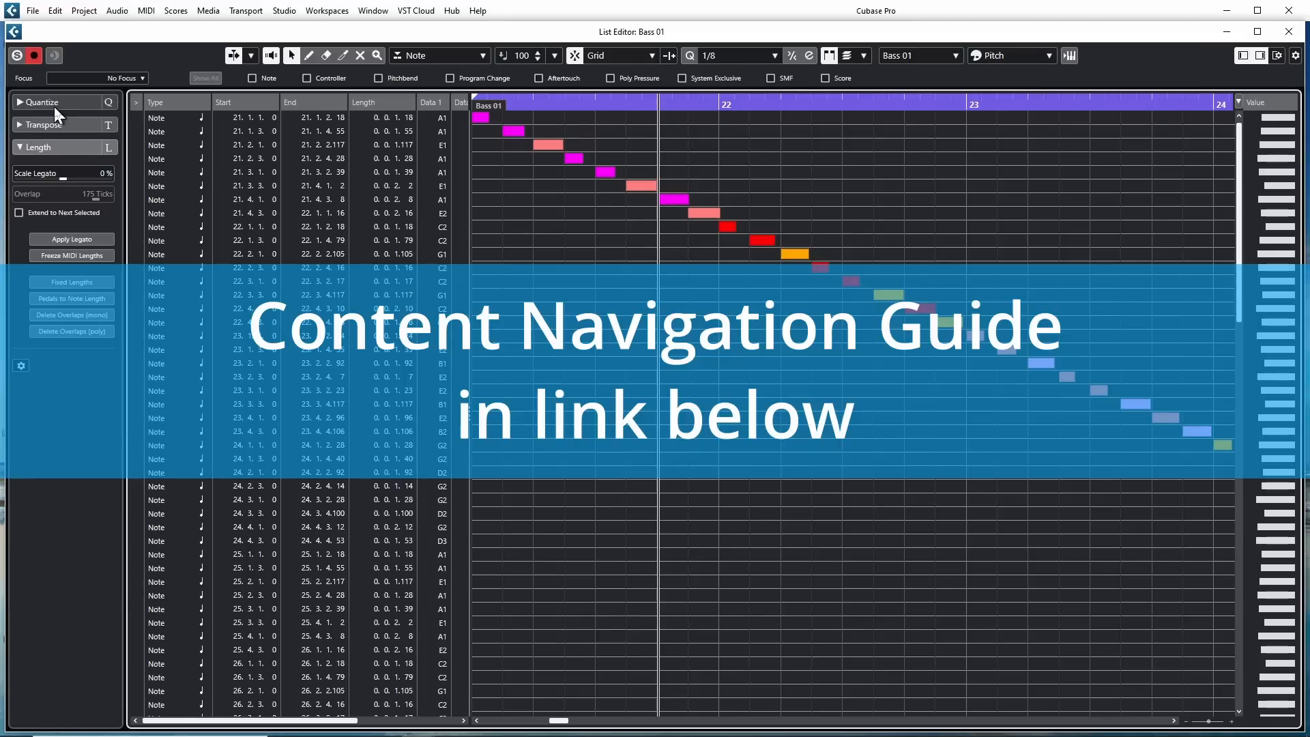
pyautogui.press('h')
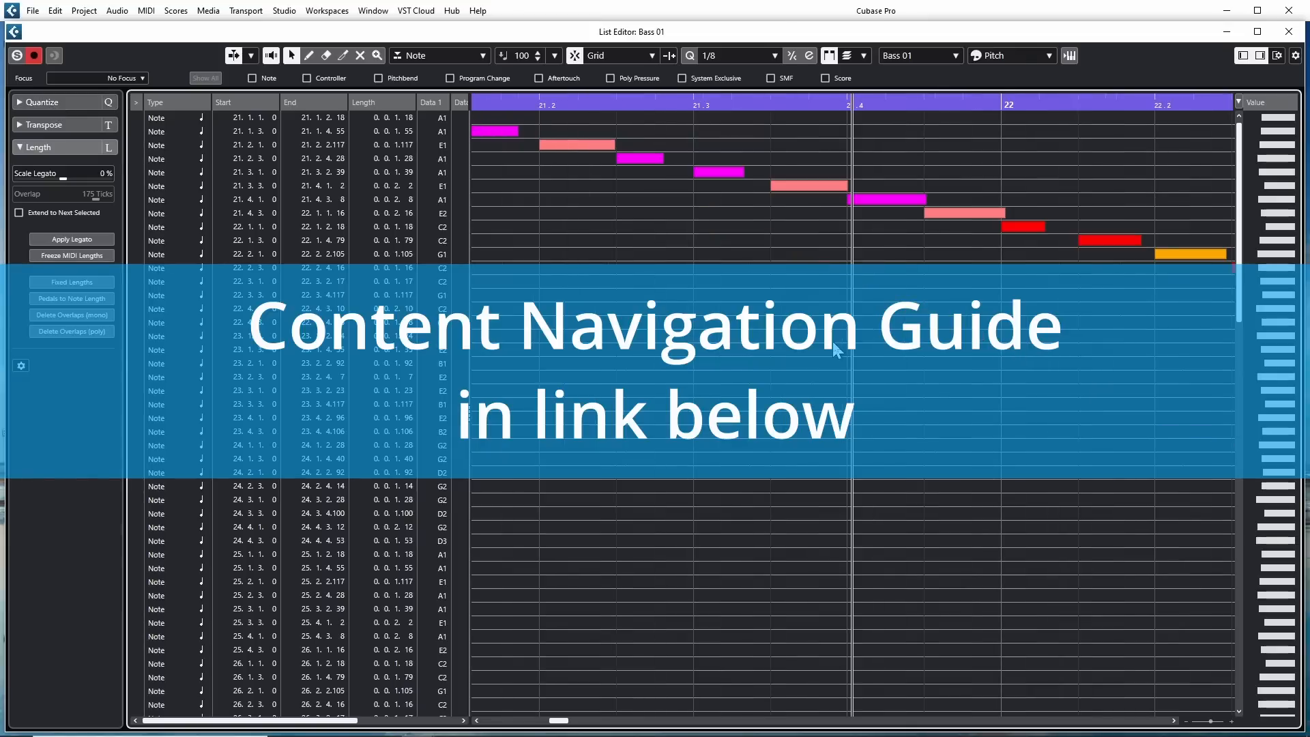
pyautogui.press('g')
pyautogui.press('g')
pyautogui.press('h')
pyautogui.press('h')
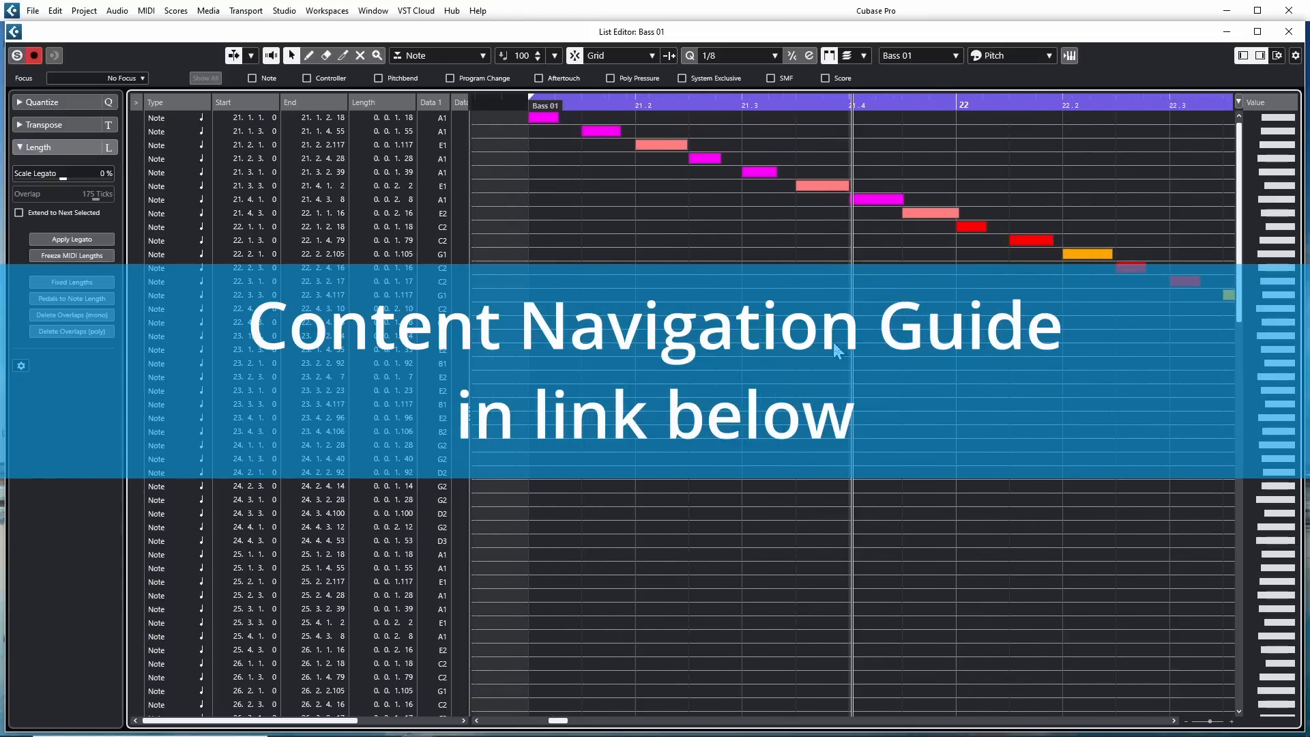
pyautogui.moveTo(910, 103)
pyautogui.mouseDown()
pyautogui.moveTo(902, 141)
pyautogui.moveTo(901, 100)
pyautogui.mouseUp()
pyautogui.moveTo(941, 430); pyautogui.dragTo(481, 431)
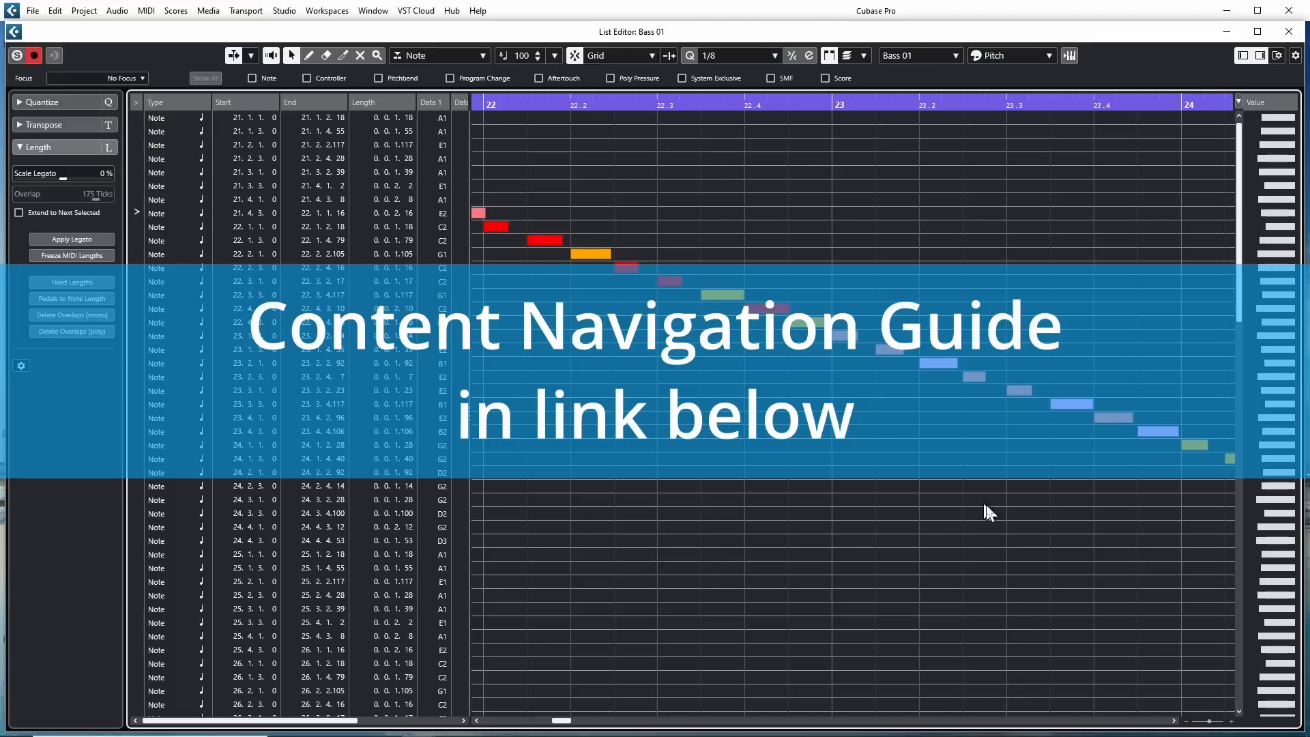
pyautogui.moveTo(985, 504); pyautogui.dragTo(777, 499)
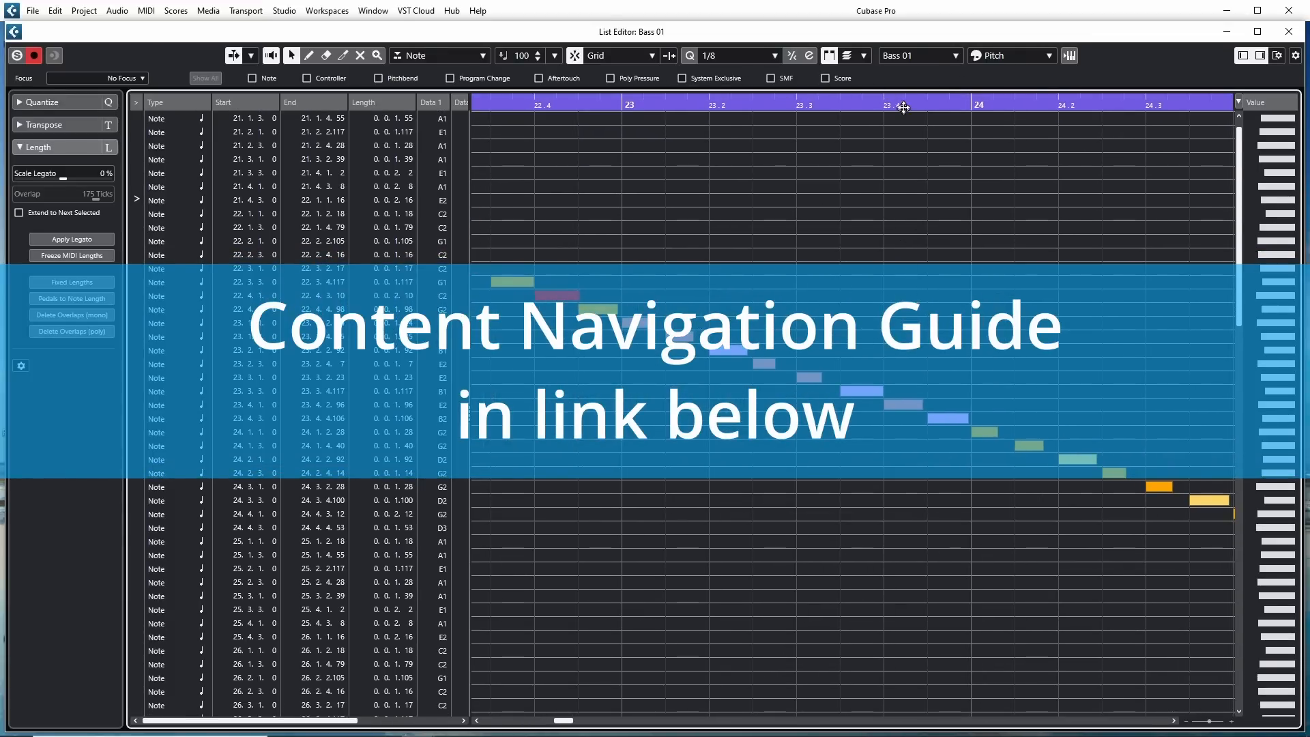
# Step: Show the status line in the List Editor's window layout
pyautogui.click(1276, 55)
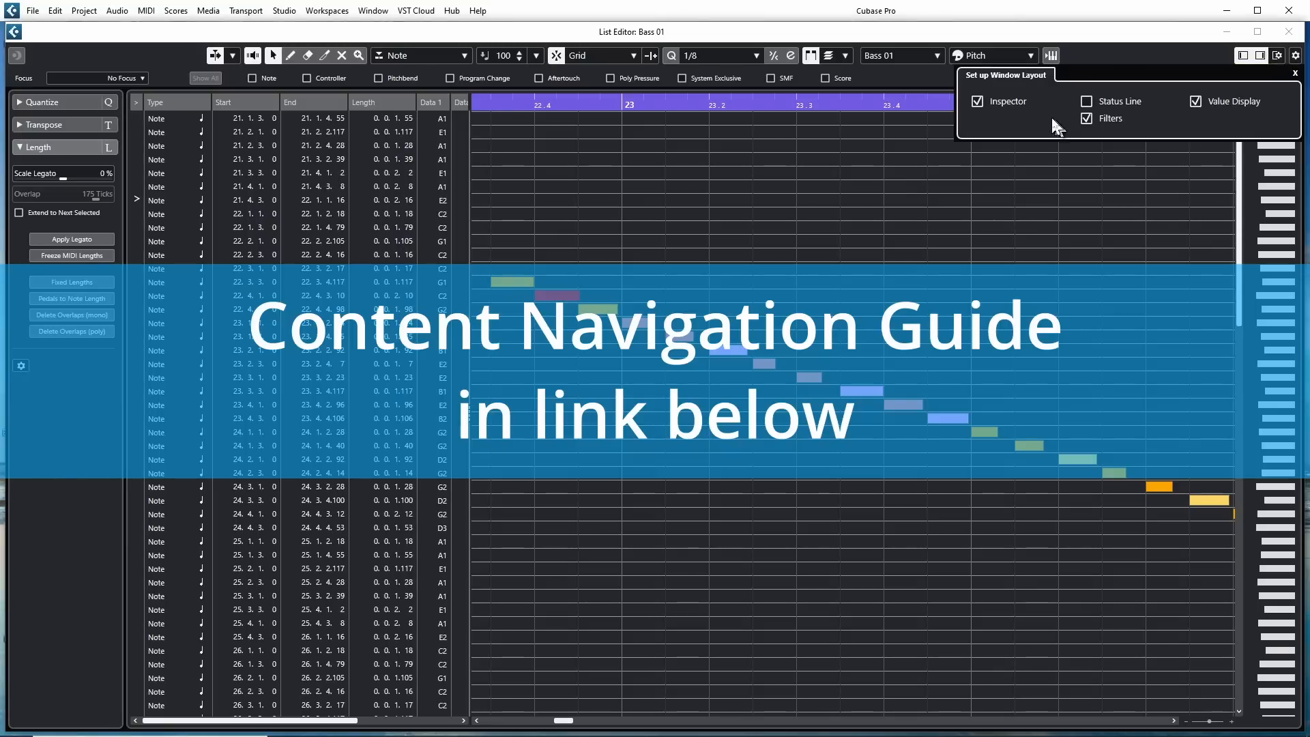
pyautogui.click(1085, 102)
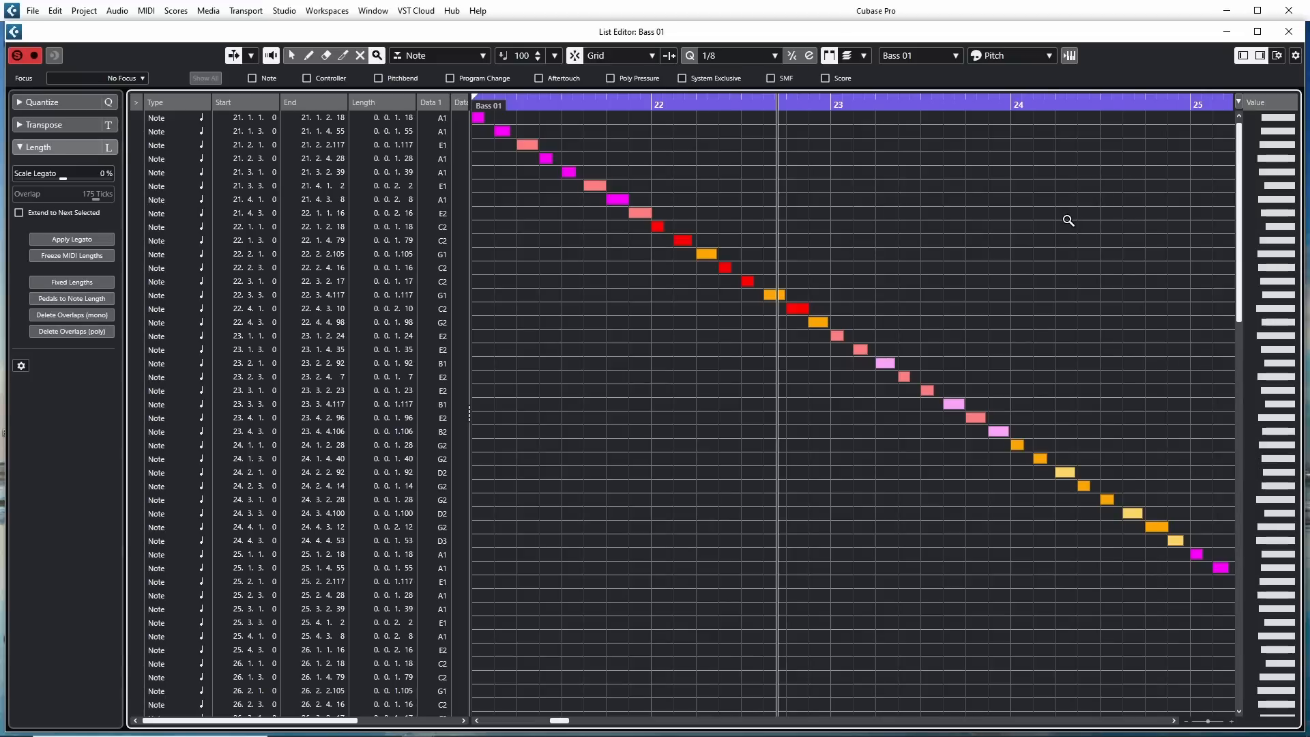
# Step: Inspect the event display by zooming around the cursor and moving through the bass notes up to bar 24
pyautogui.click(1289, 32)
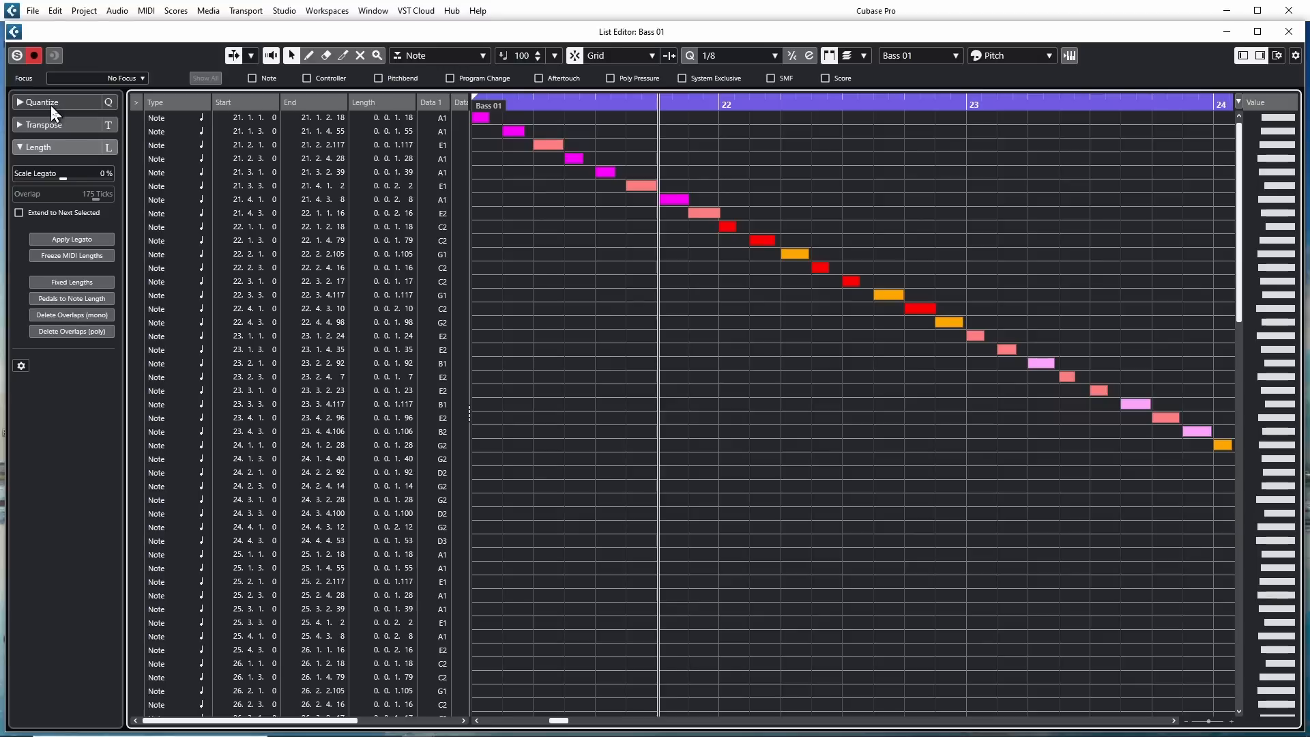
pyautogui.press('h')
pyautogui.press('h')
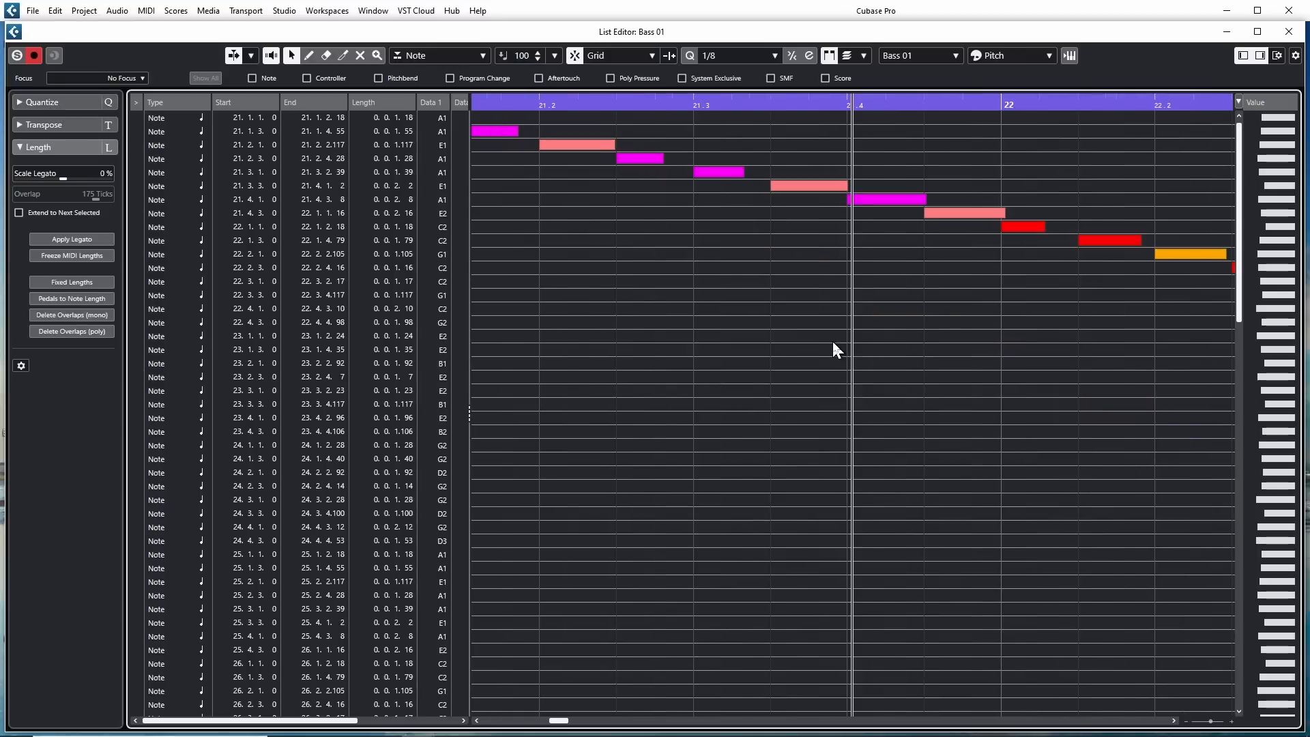
pyautogui.press('g')
pyautogui.press('h')
pyautogui.press('g')
pyautogui.moveTo(899, 104); pyautogui.dragTo(899, 125)
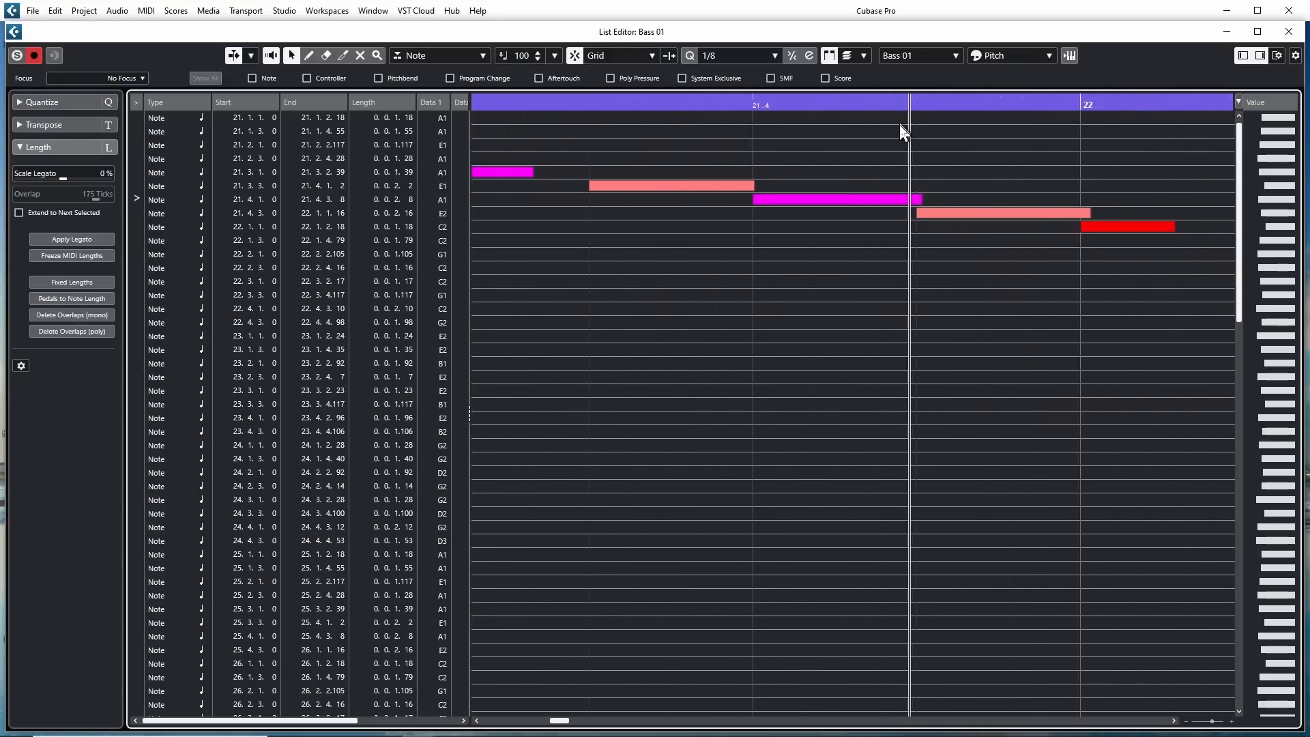
pyautogui.moveTo(899, 124); pyautogui.dragTo(899, 127)
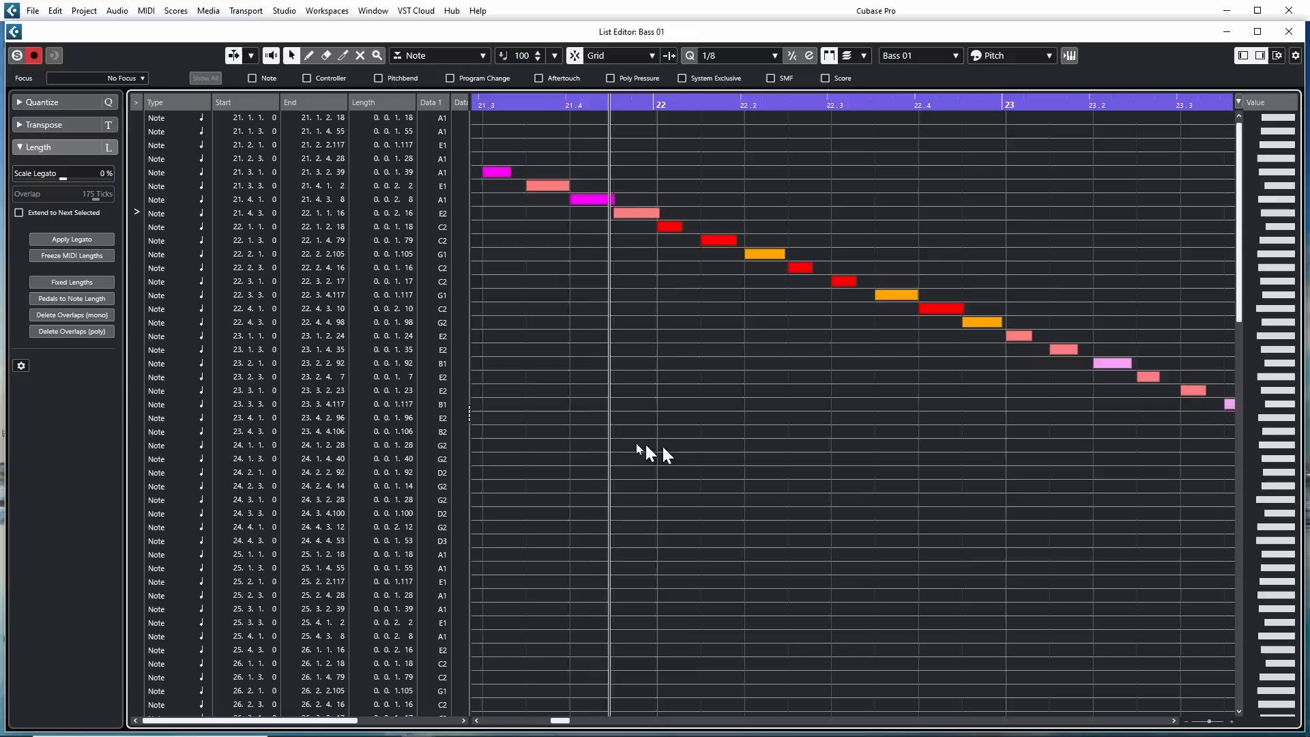
pyautogui.moveTo(662, 444); pyautogui.dragTo(477, 430)
pyautogui.moveTo(980, 503); pyautogui.dragTo(789, 462)
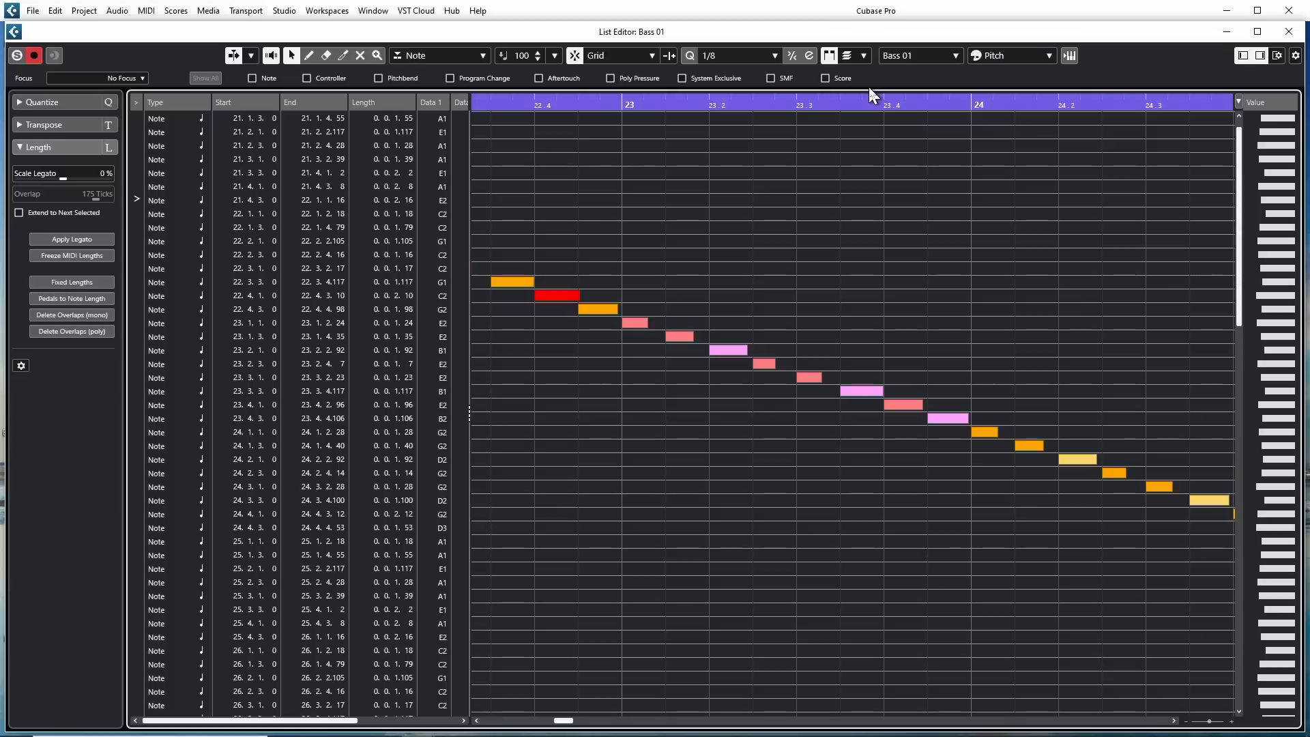
# Step: Turn on the status line and draw an even line down the note bars in the value display
pyautogui.click(1275, 56)
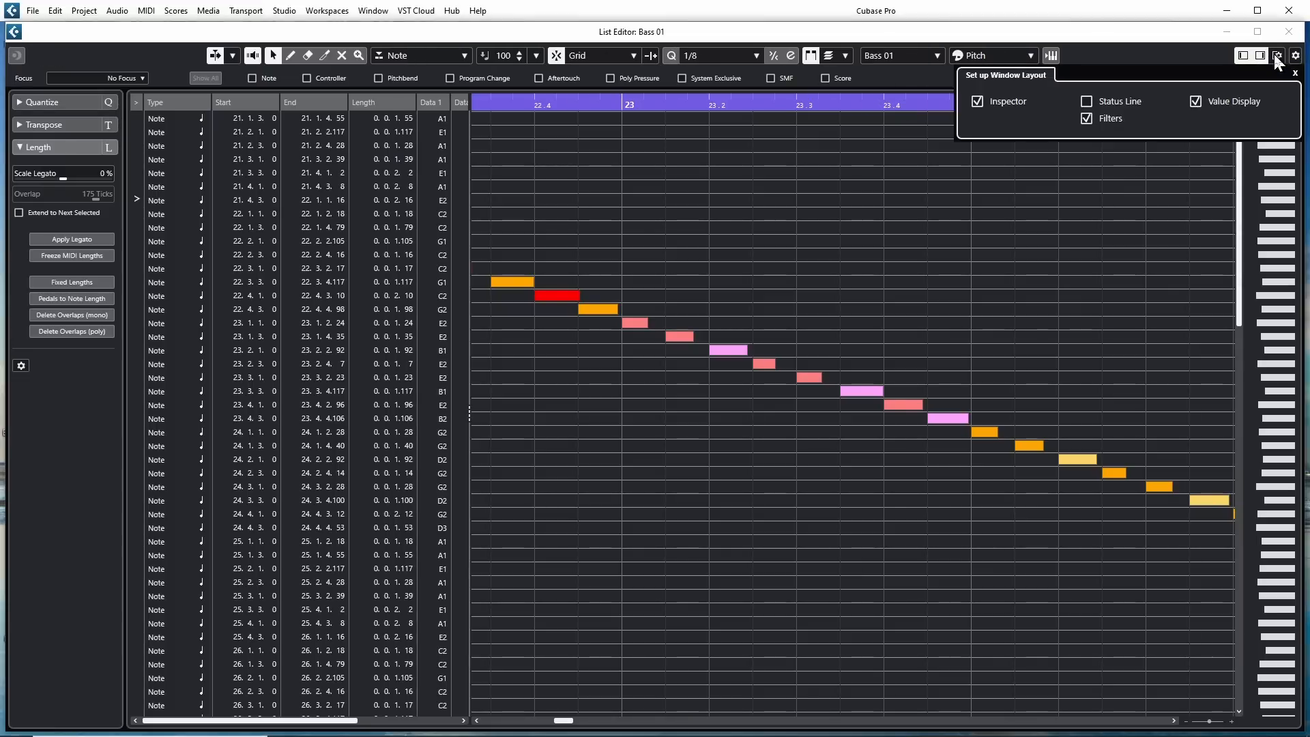
pyautogui.click(1084, 102)
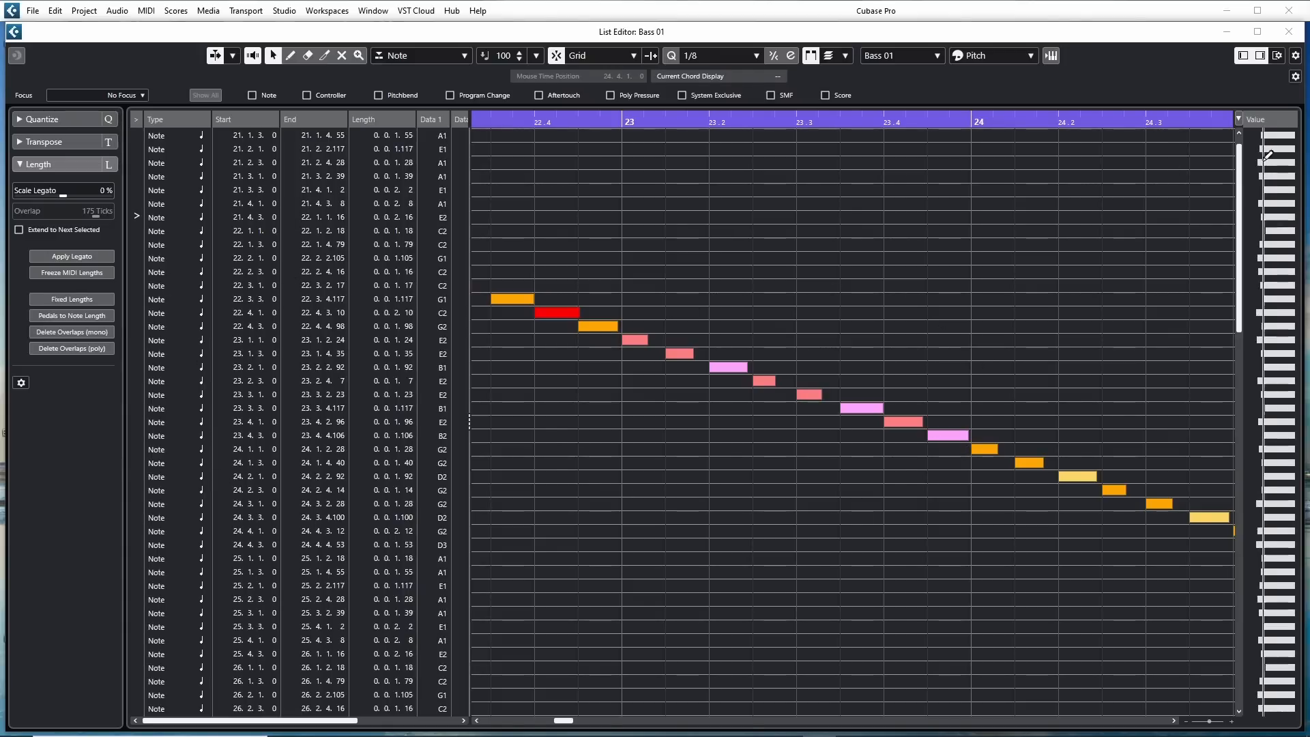
pyautogui.moveTo(1267, 156); pyautogui.dragTo(1268, 682)
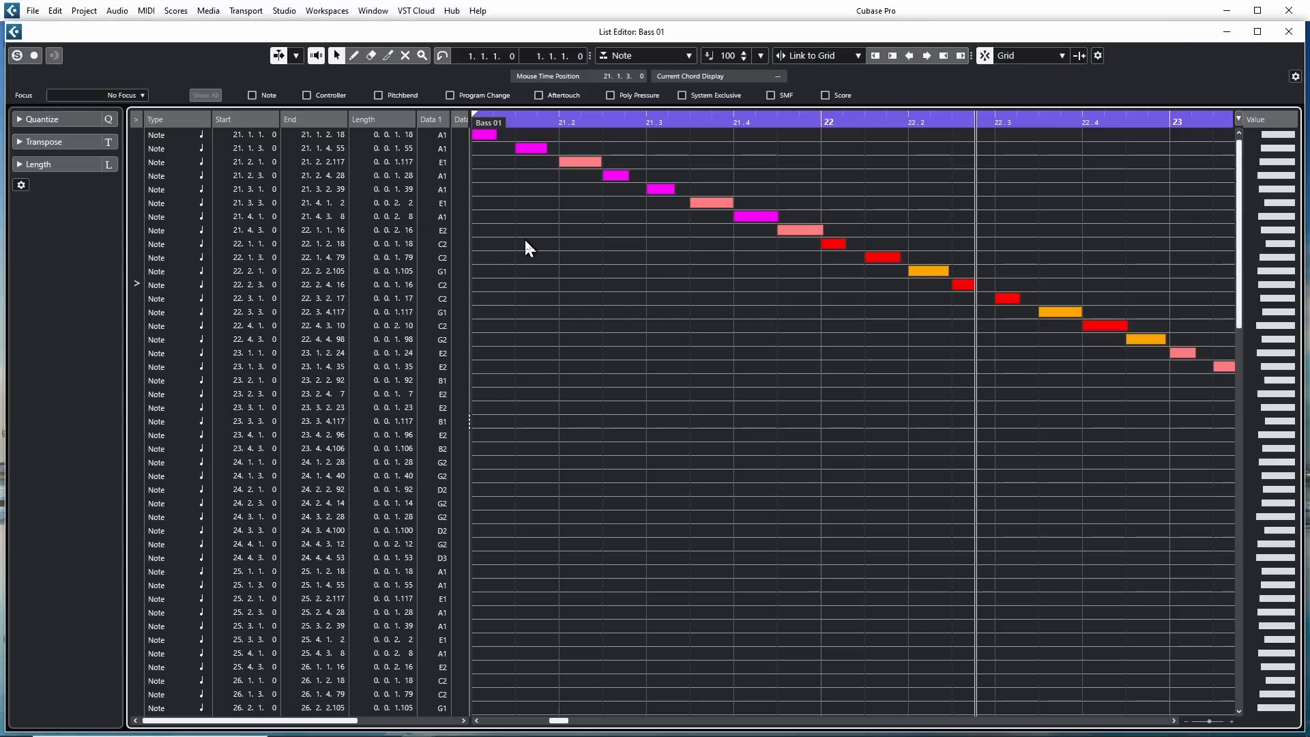
# Step: Solo the editor and listen to the Bass 01 part playing back
pyautogui.click(17, 55)
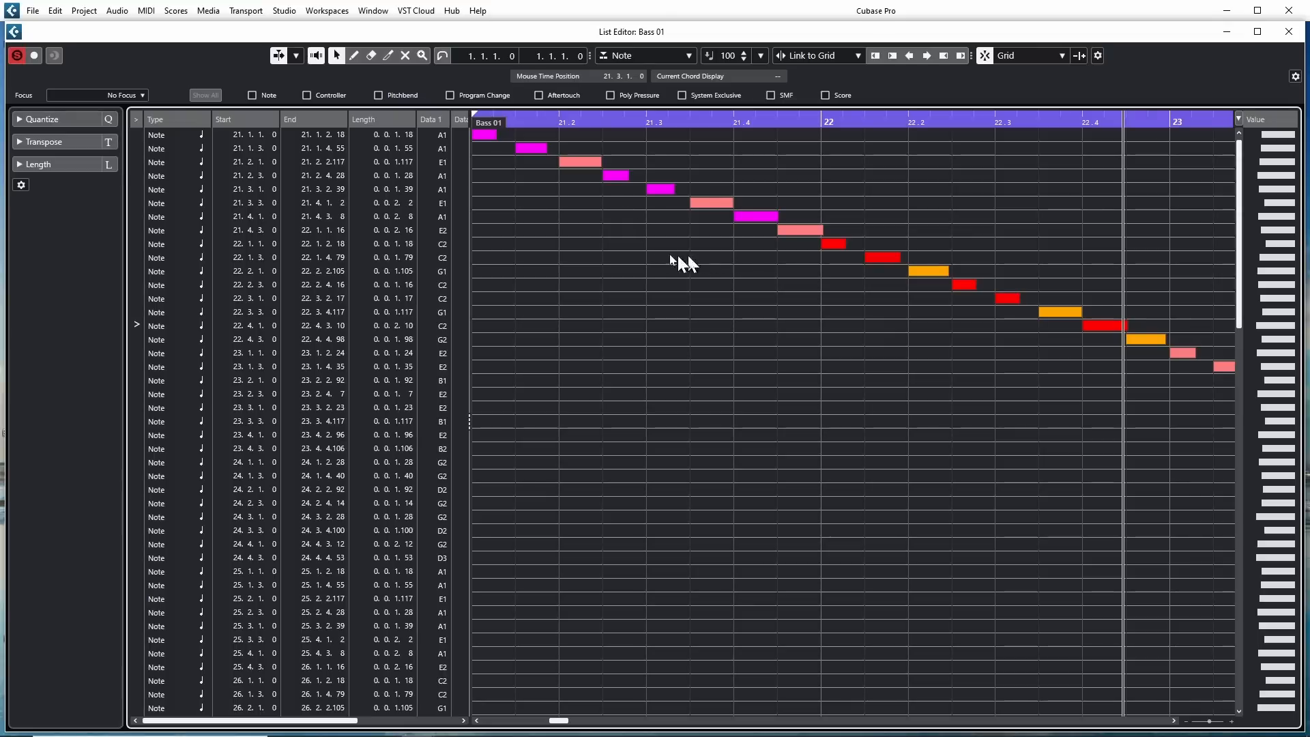
pyautogui.press('space')
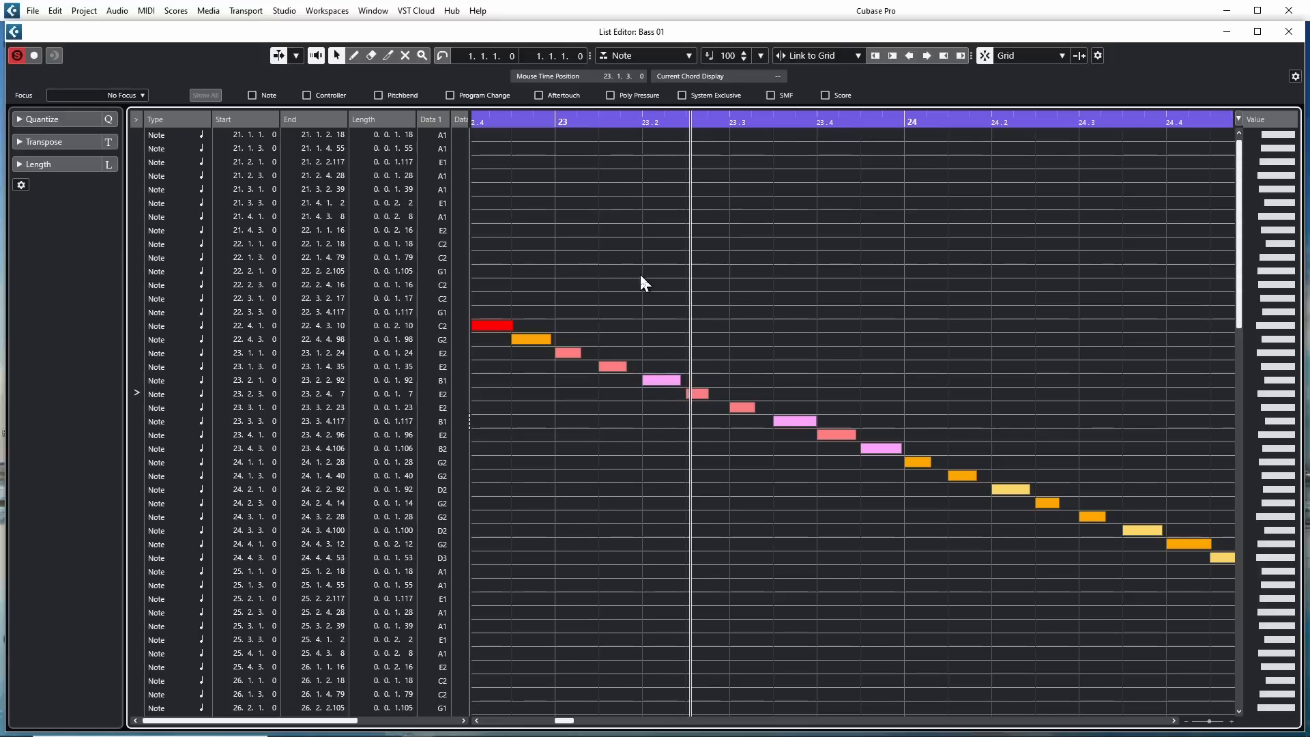
pyautogui.press('space')
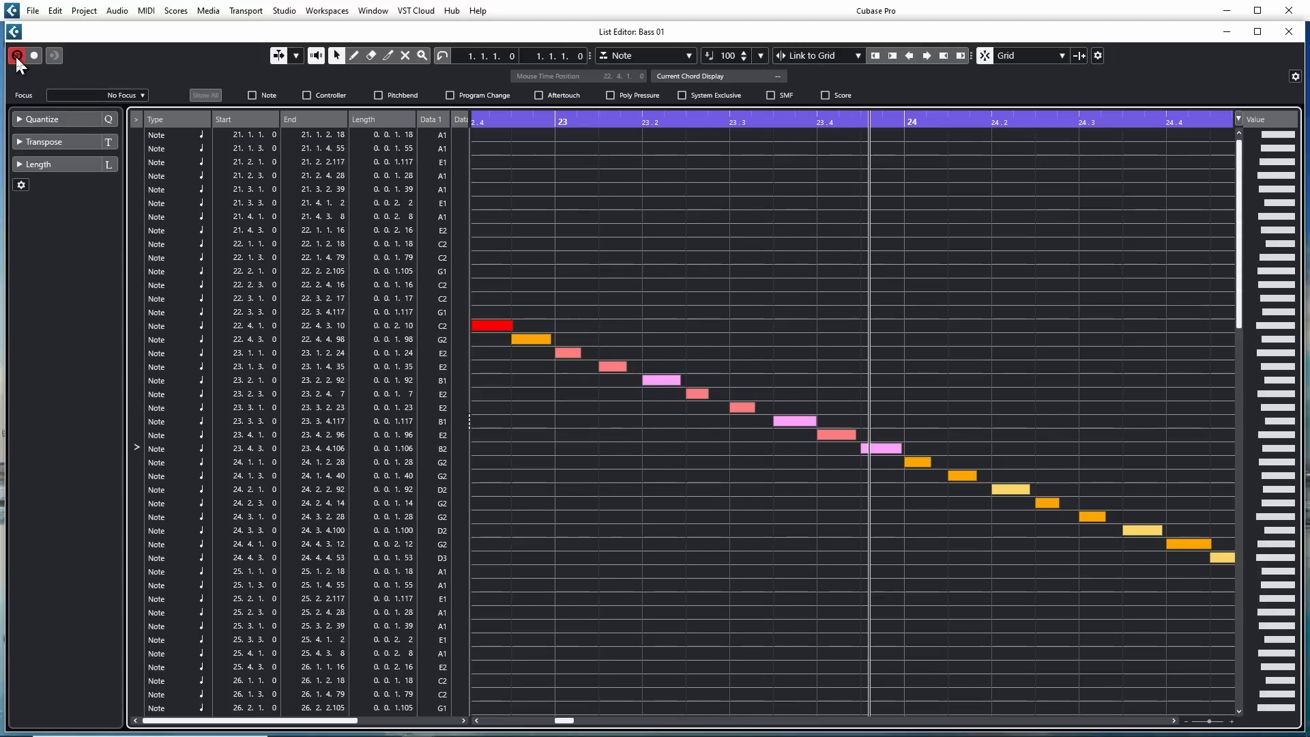
# Step: Place the cursor at bar 14 and insert the retrospective MIDI recording into the empty part
pyautogui.click(54, 57)
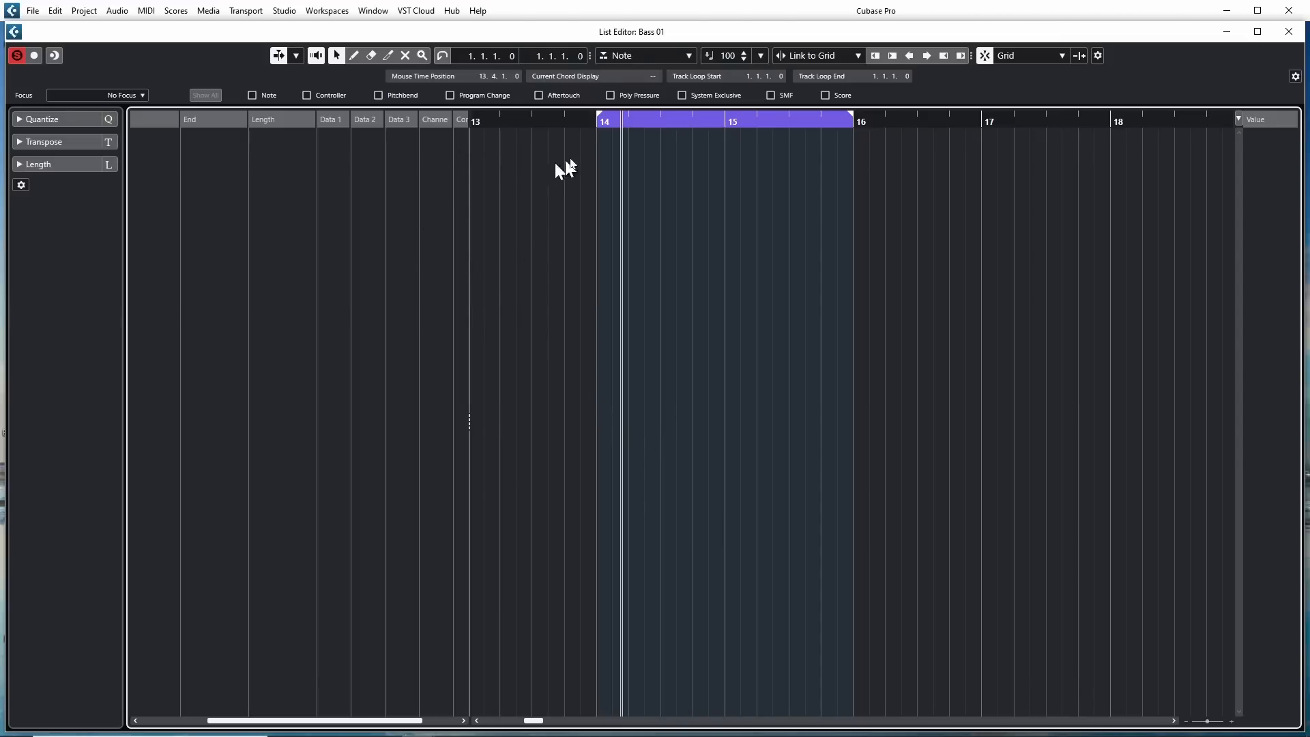
pyautogui.click(596, 123)
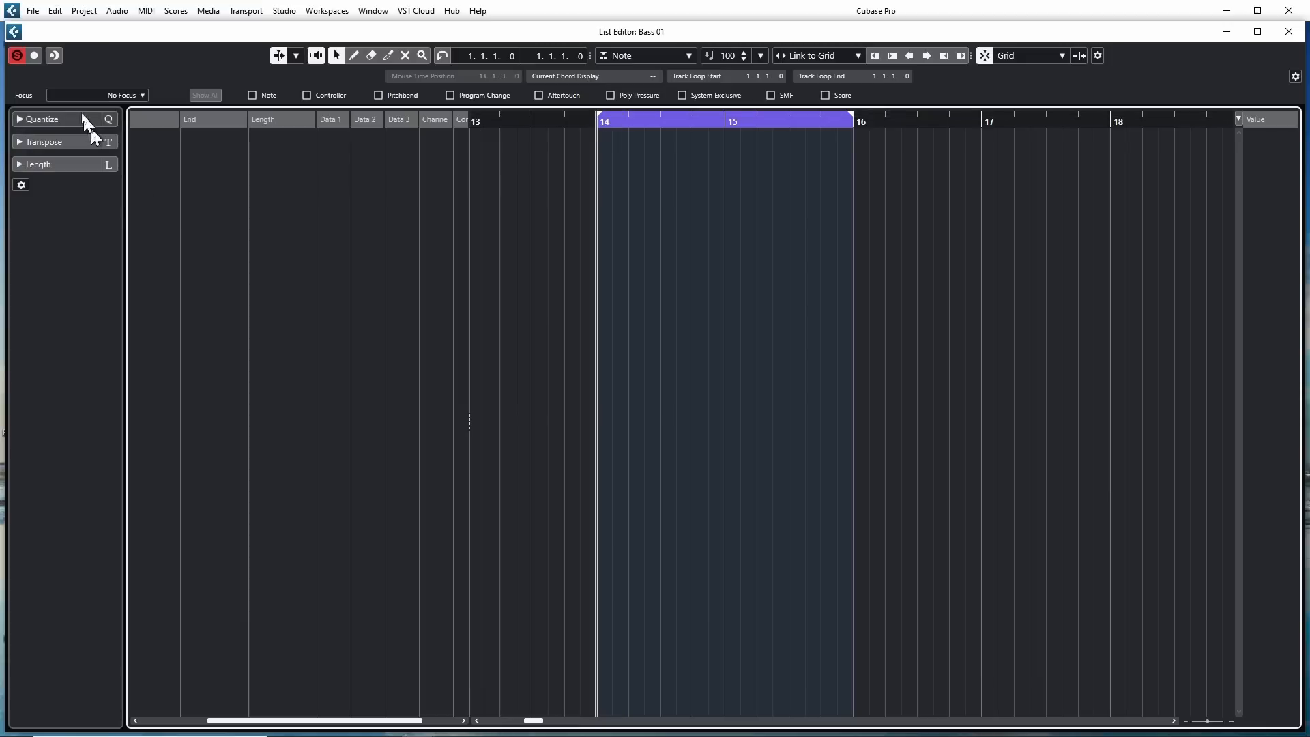
pyautogui.click(53, 56)
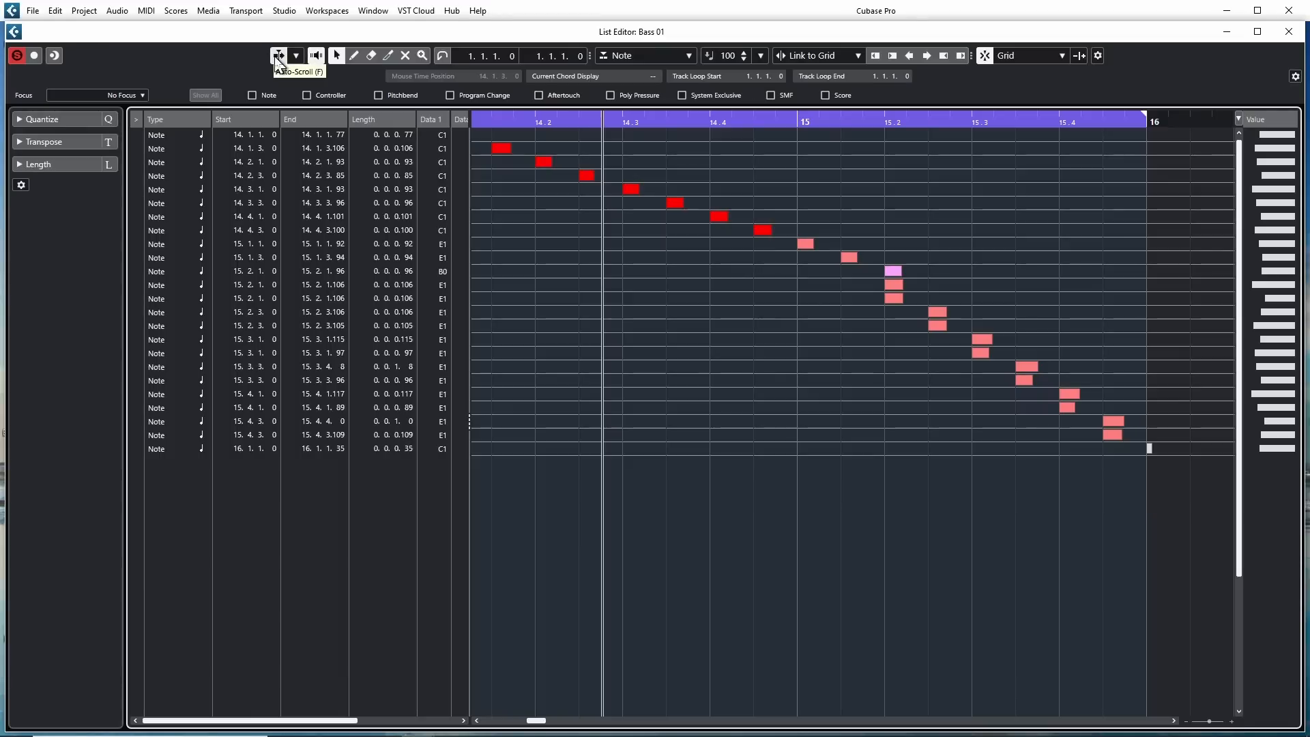
# Step: Toggle auto-scroll during playback and set its mode to Stationary Cursor
pyautogui.press('h')
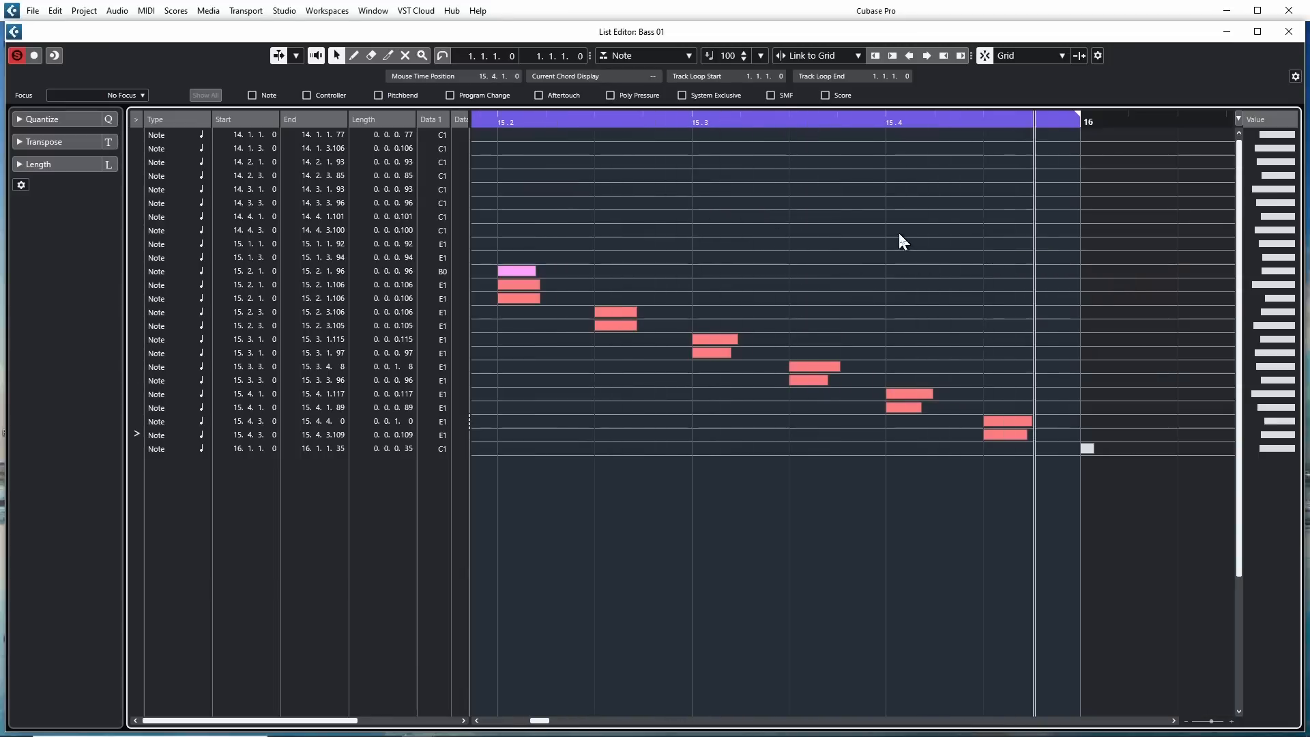
pyautogui.click(277, 56)
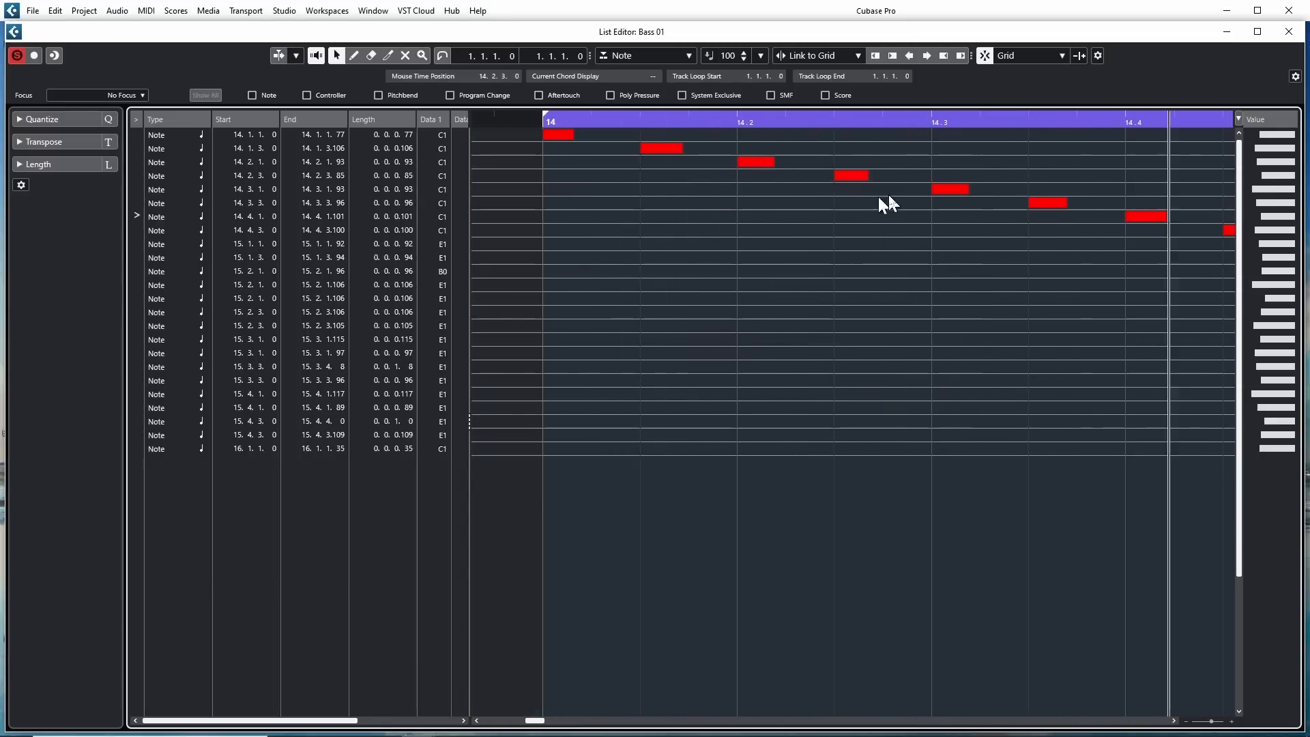
pyautogui.click(295, 56)
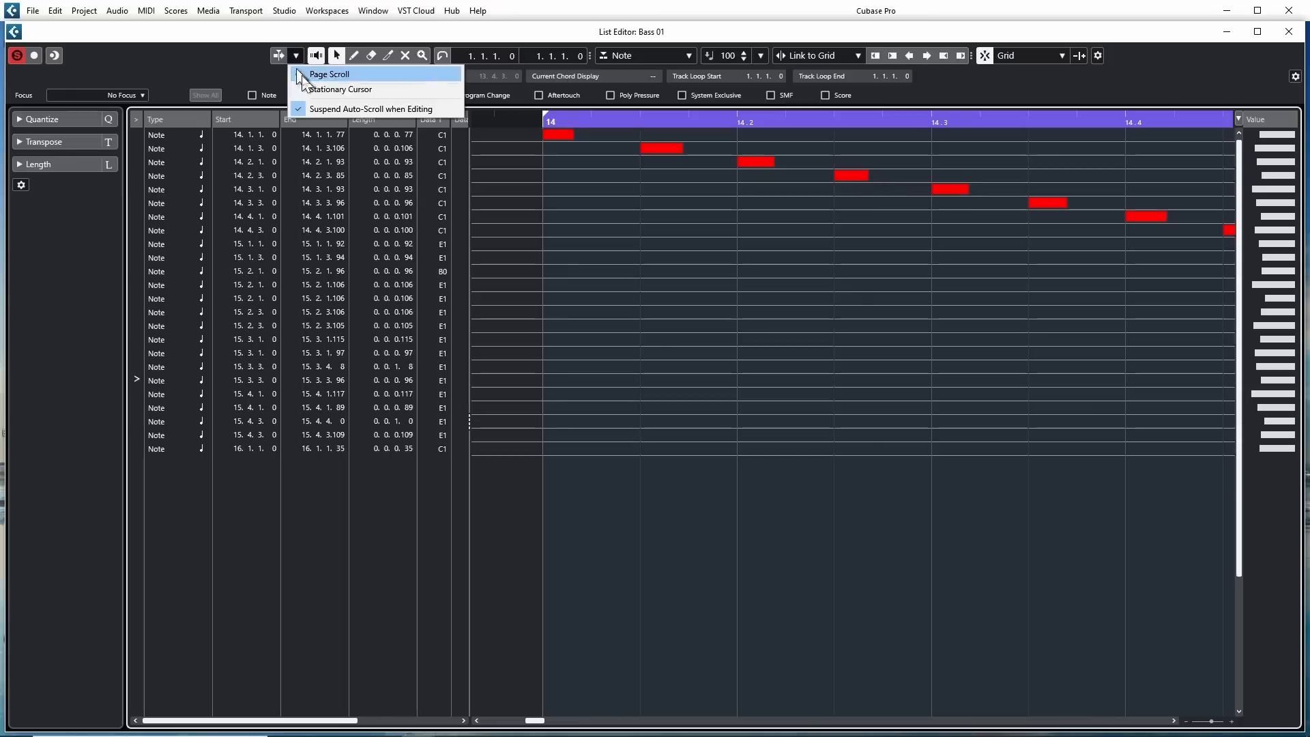
pyautogui.click(300, 88)
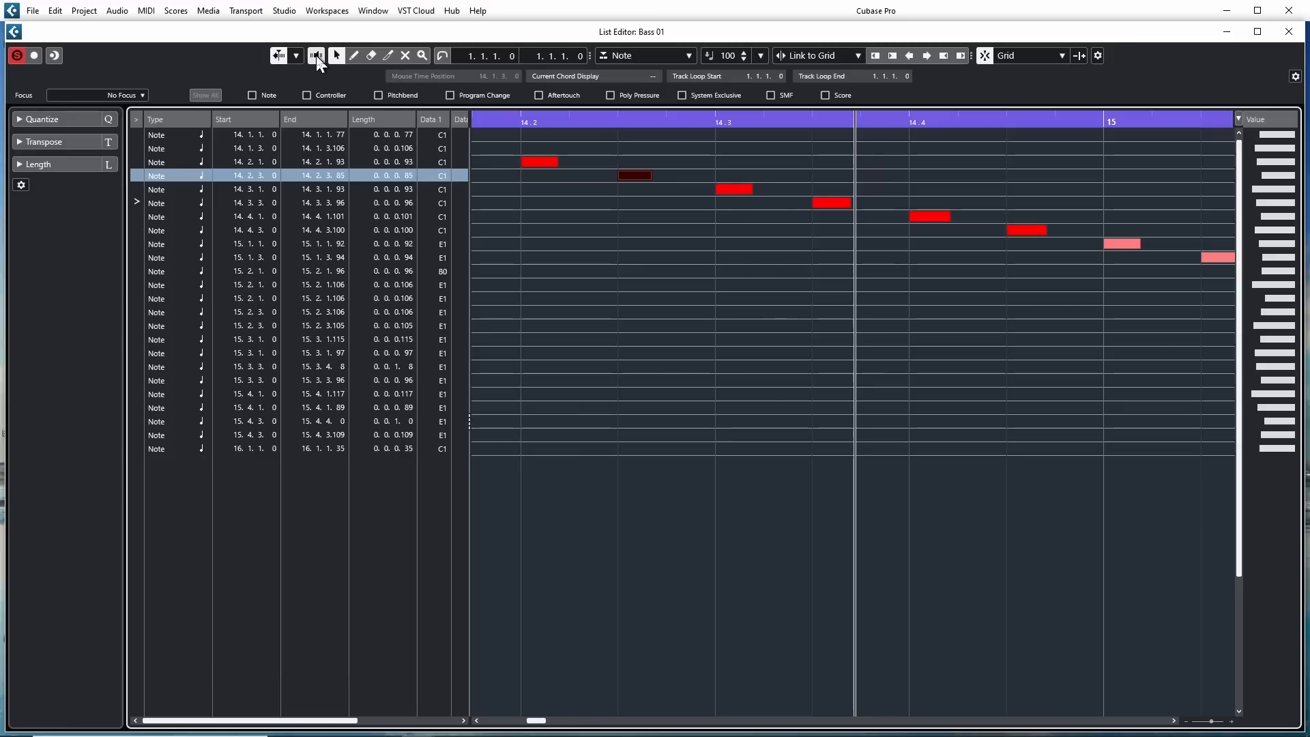
# Step: Audition the four C1 notes from 14.3.1 to 14.4.3 one after another
pyautogui.click(734, 187)
pyautogui.click(827, 203)
pyautogui.click(929, 216)
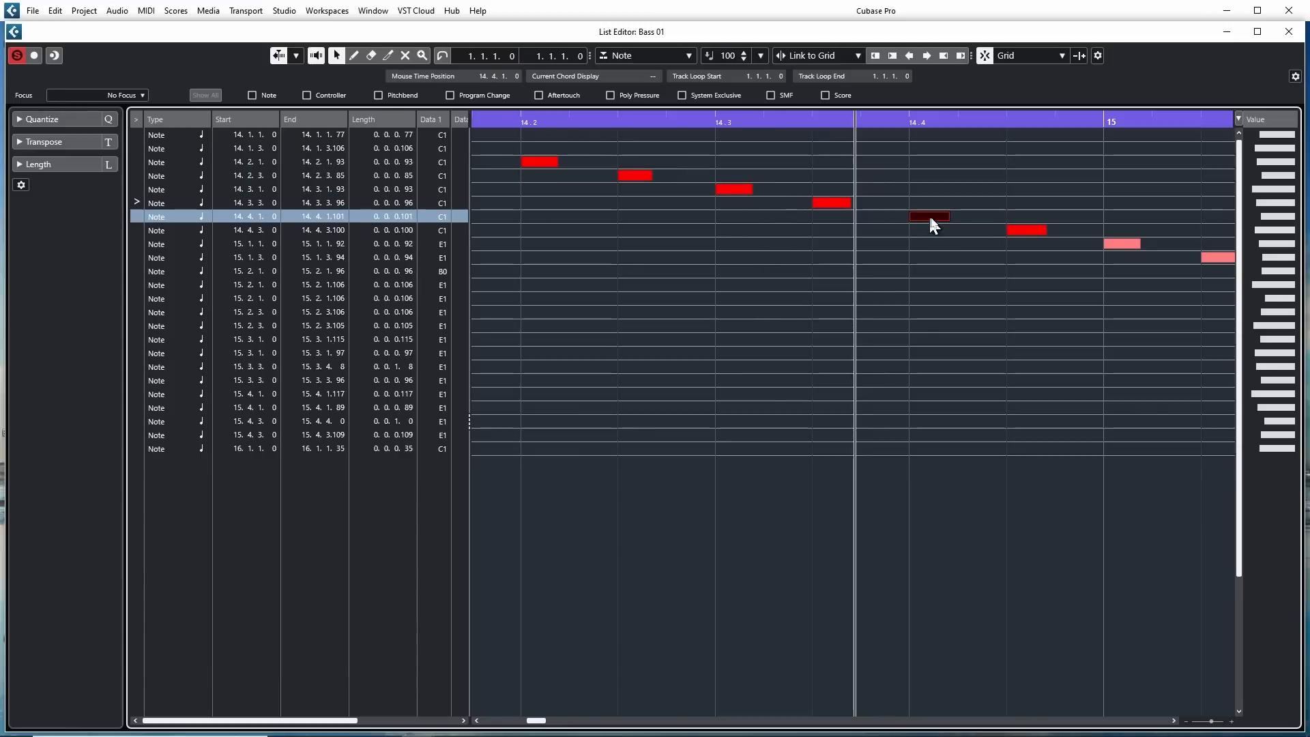
pyautogui.click(1023, 229)
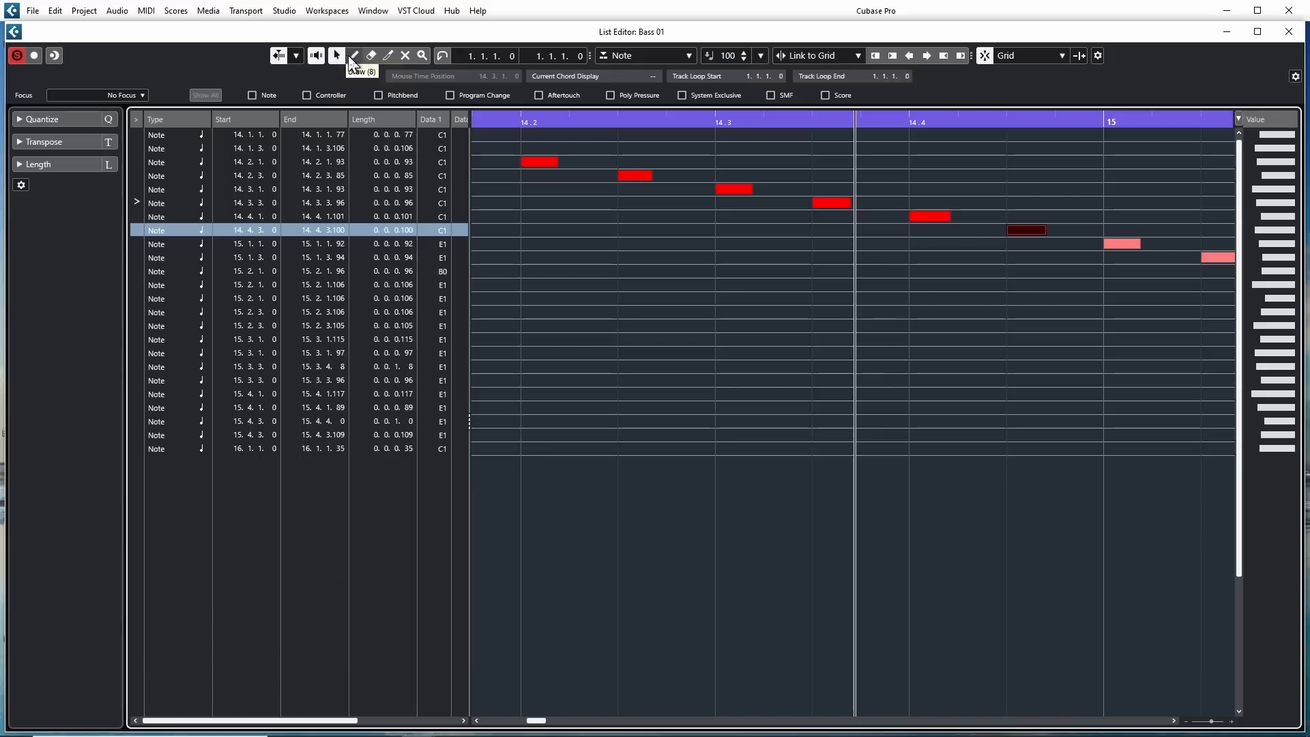
# Step: Try the Trim tool on the C1 note at 14.3.1 and undo the trim
pyautogui.click(386, 55)
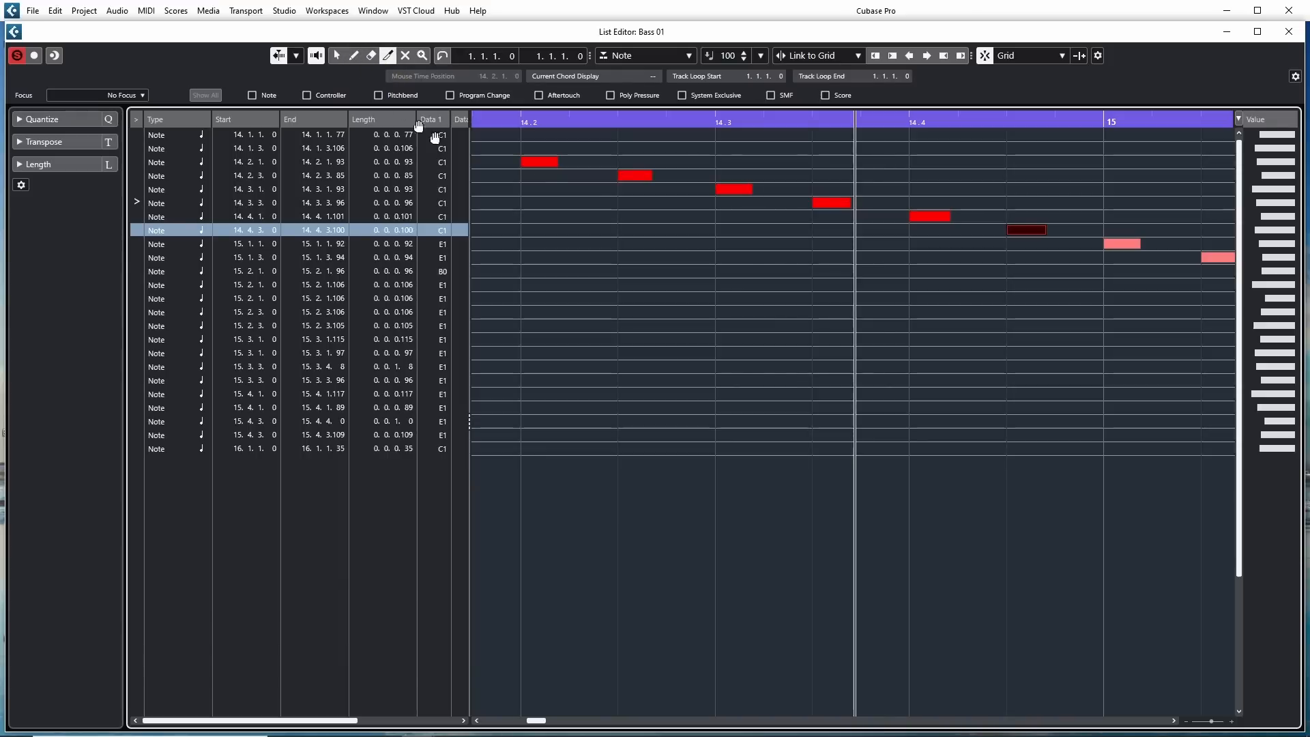
pyautogui.click(735, 190)
pyautogui.hotkey('ctrl', 'z')
pyautogui.moveTo(735, 174); pyautogui.dragTo(746, 225)
pyautogui.moveTo(737, 189); pyautogui.dragTo(717, 188)
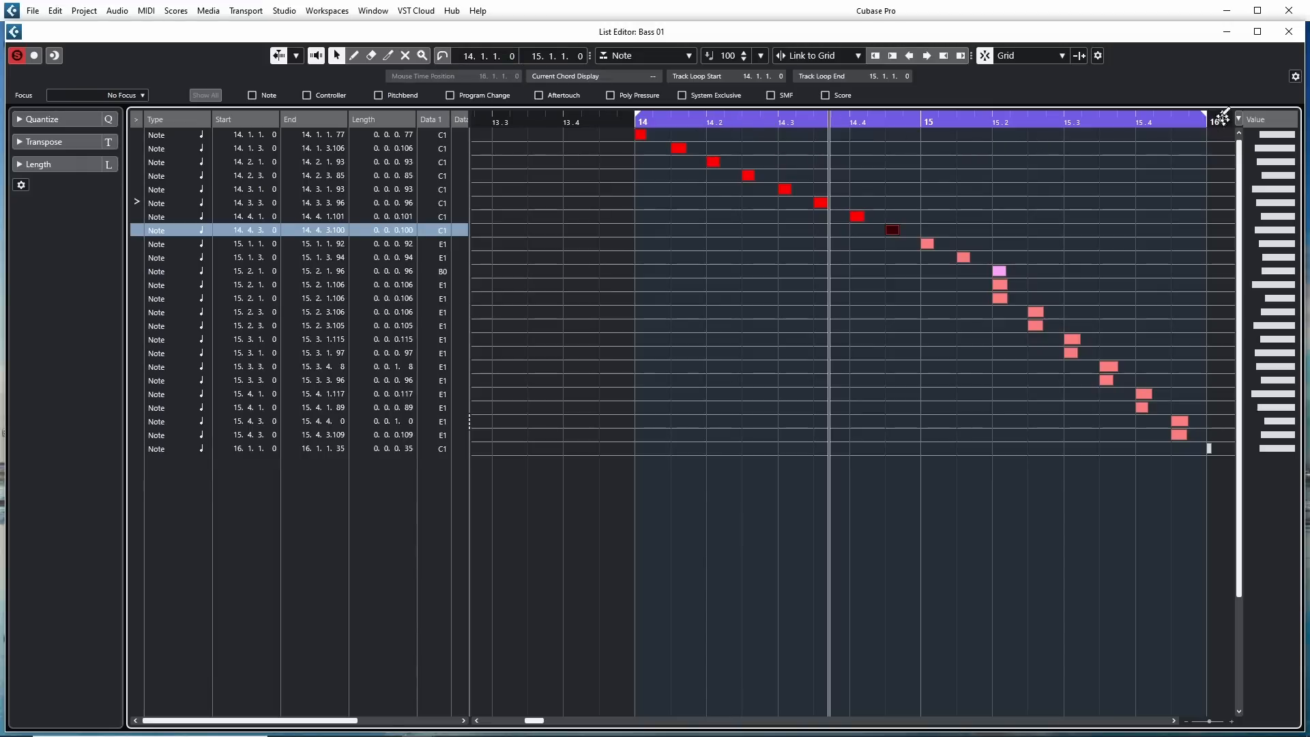
# Step: Toggle the independent track loop that runs from 14.1.1.0 to 15.1.1.0
pyautogui.click(441, 55)
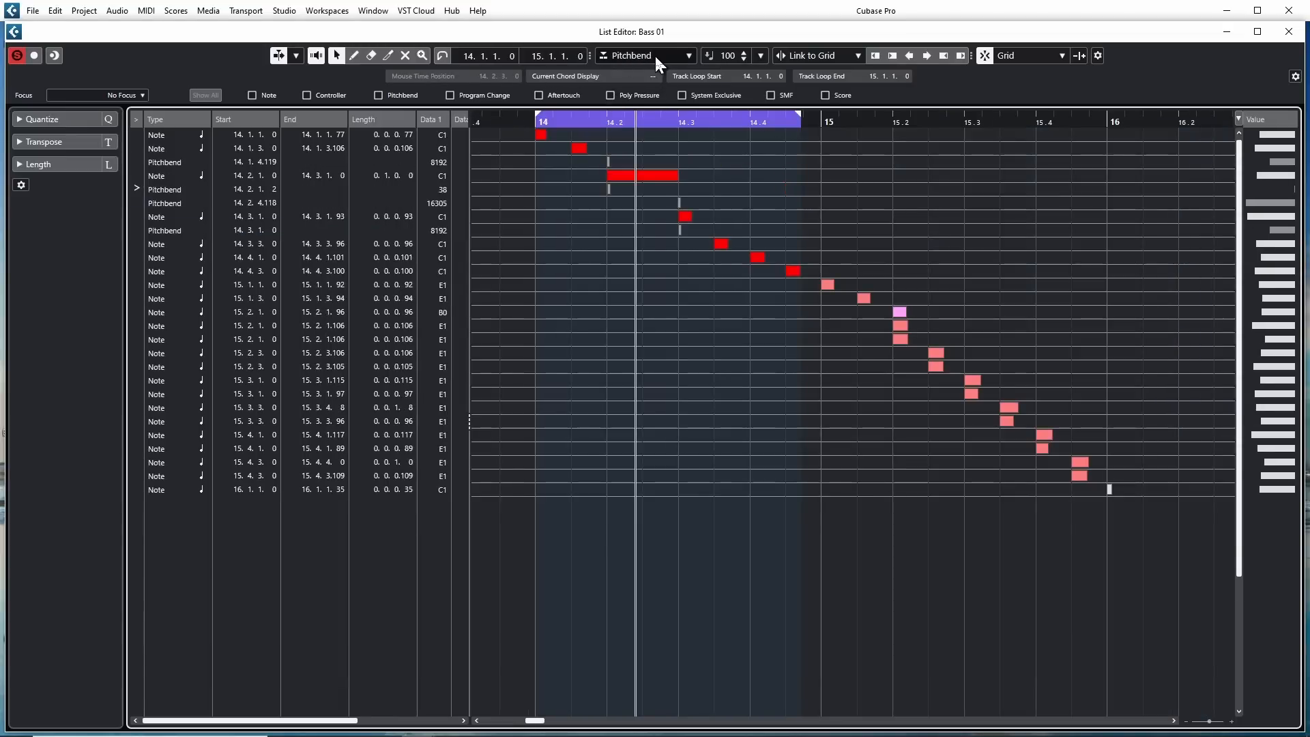
# Step: Set the inserted event type to Note and draw two C3 notes at 15.1.1.0 with a length of 0.0.2.0
pyautogui.click(654, 57)
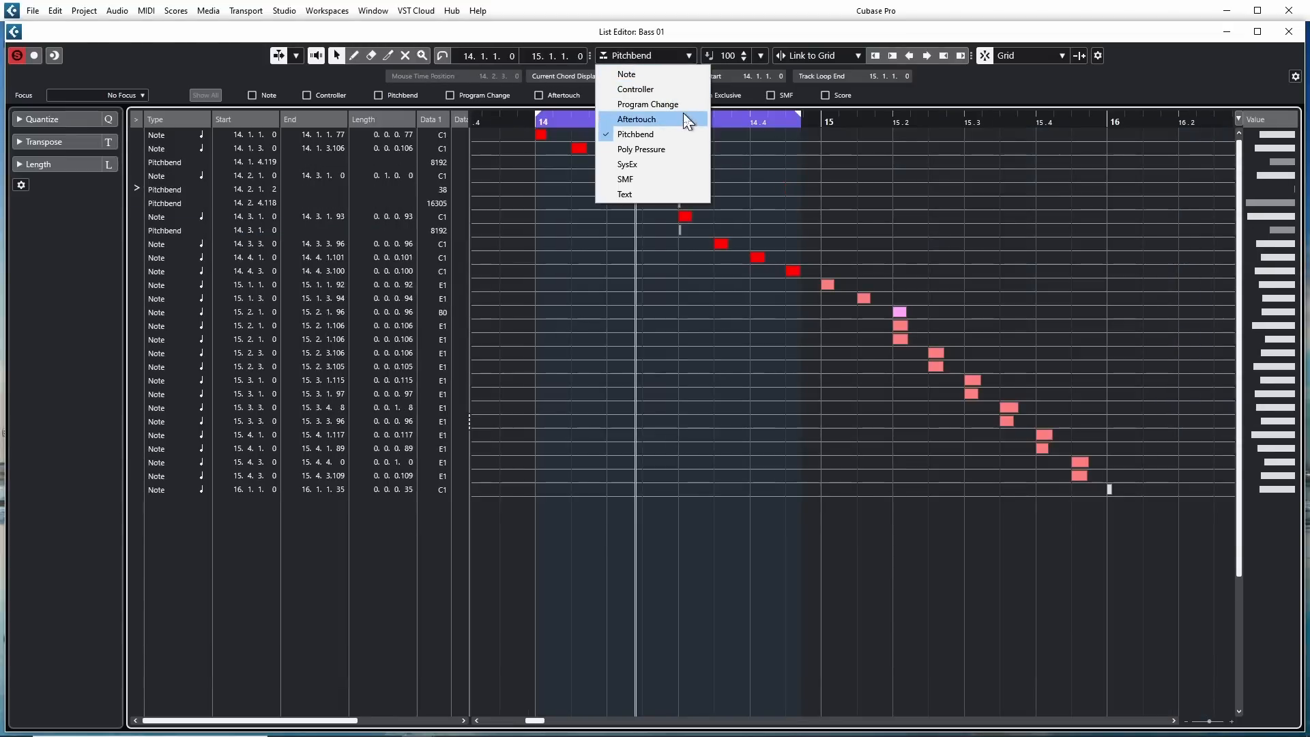
pyautogui.click(657, 78)
pyautogui.rightClick(578, 231)
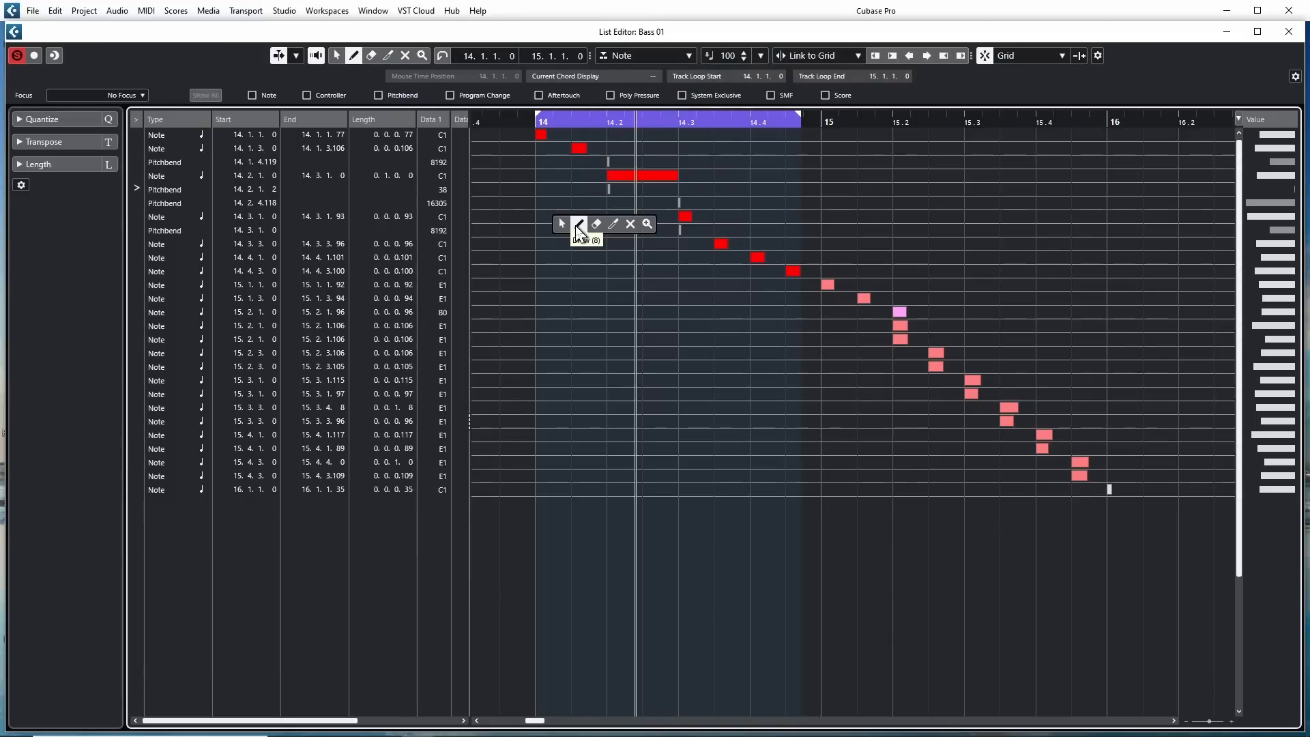
pyautogui.click(577, 225)
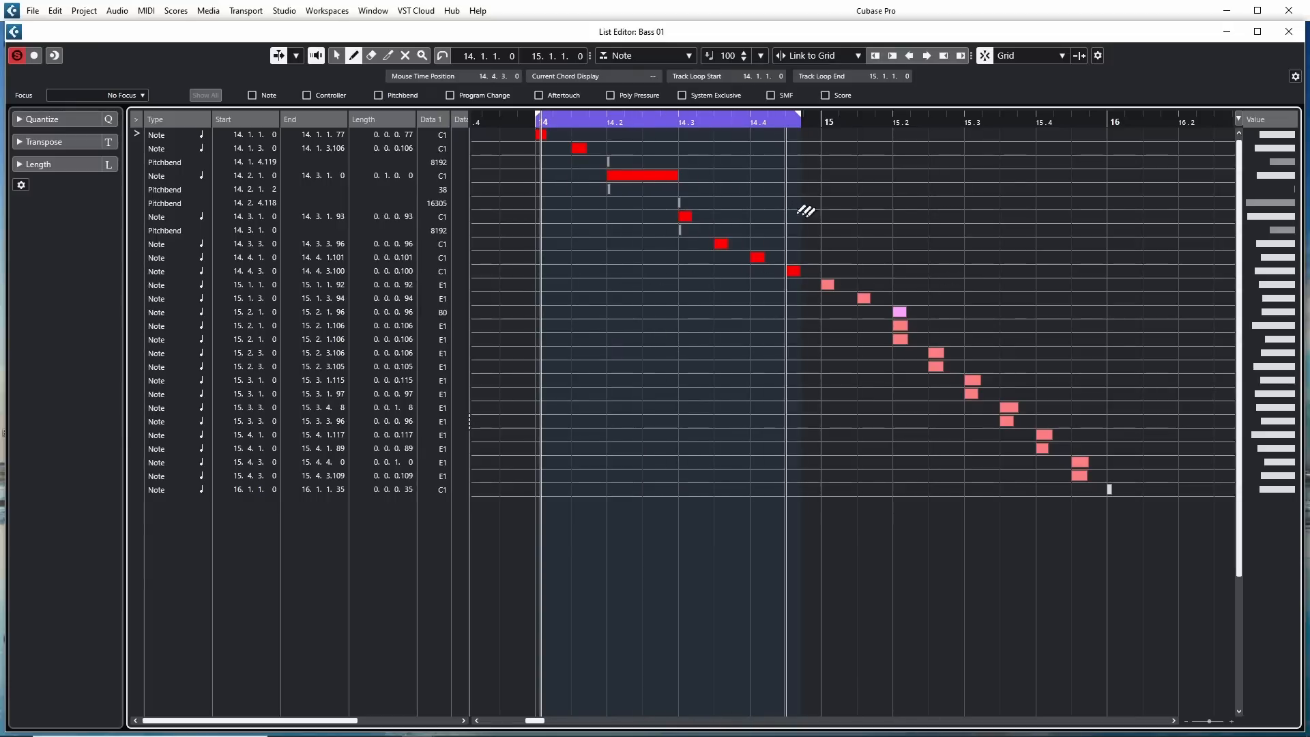
pyautogui.click(831, 295)
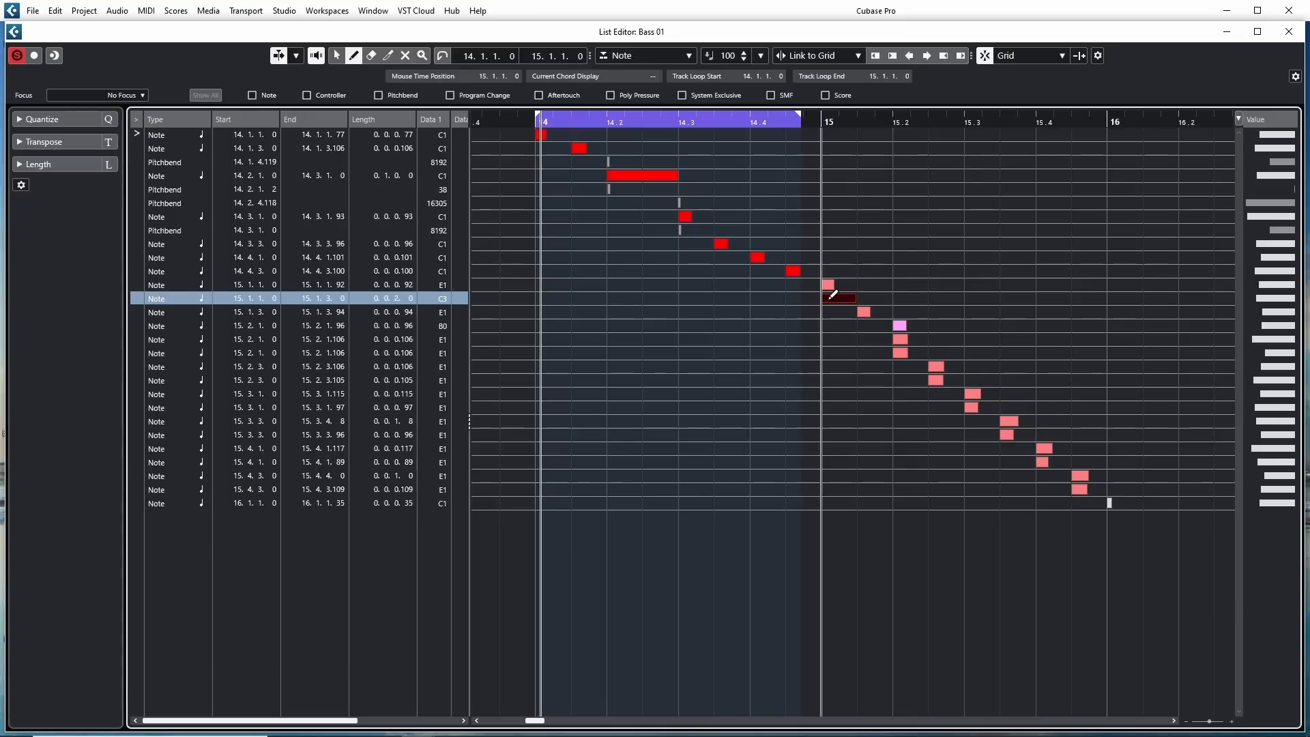
pyautogui.click(839, 311)
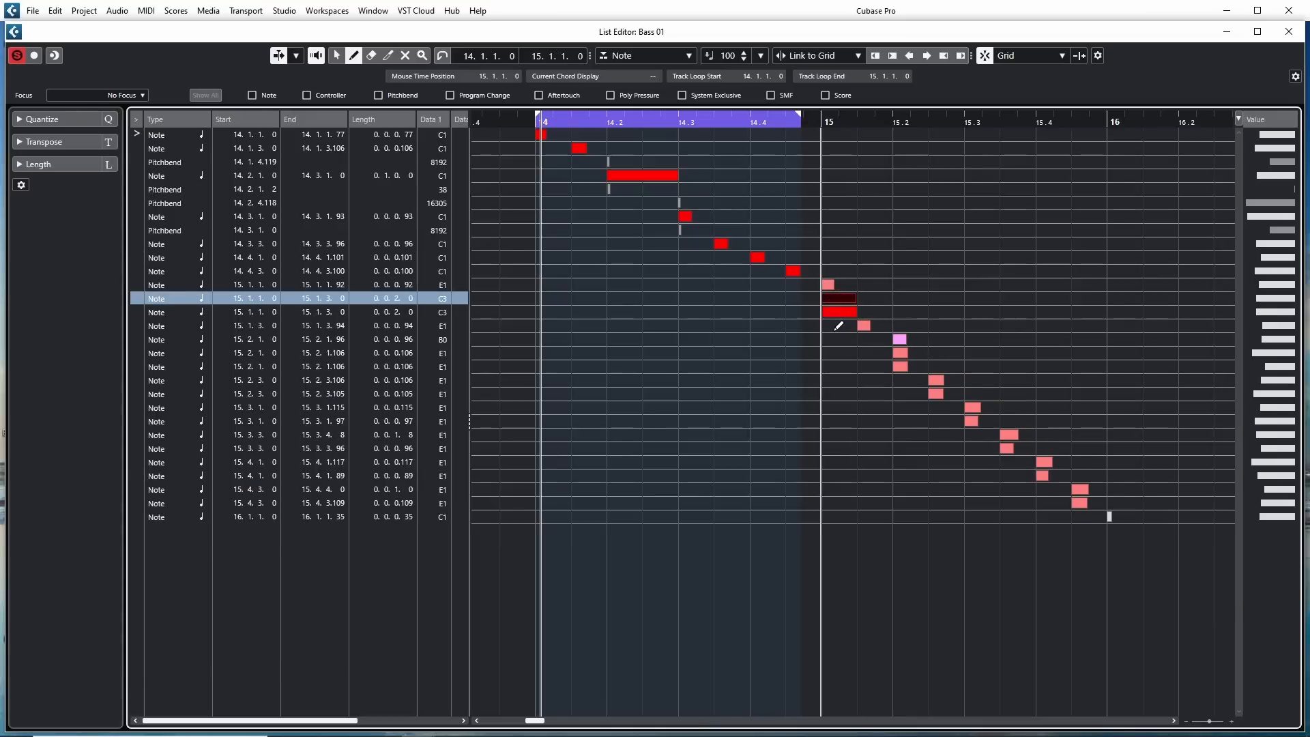
# Step: Draw two more C3 notes at 15.1.1.0 and erase all four C3 notes at that position
pyautogui.click(838, 325)
pyautogui.click(838, 339)
pyautogui.rightClick(840, 341)
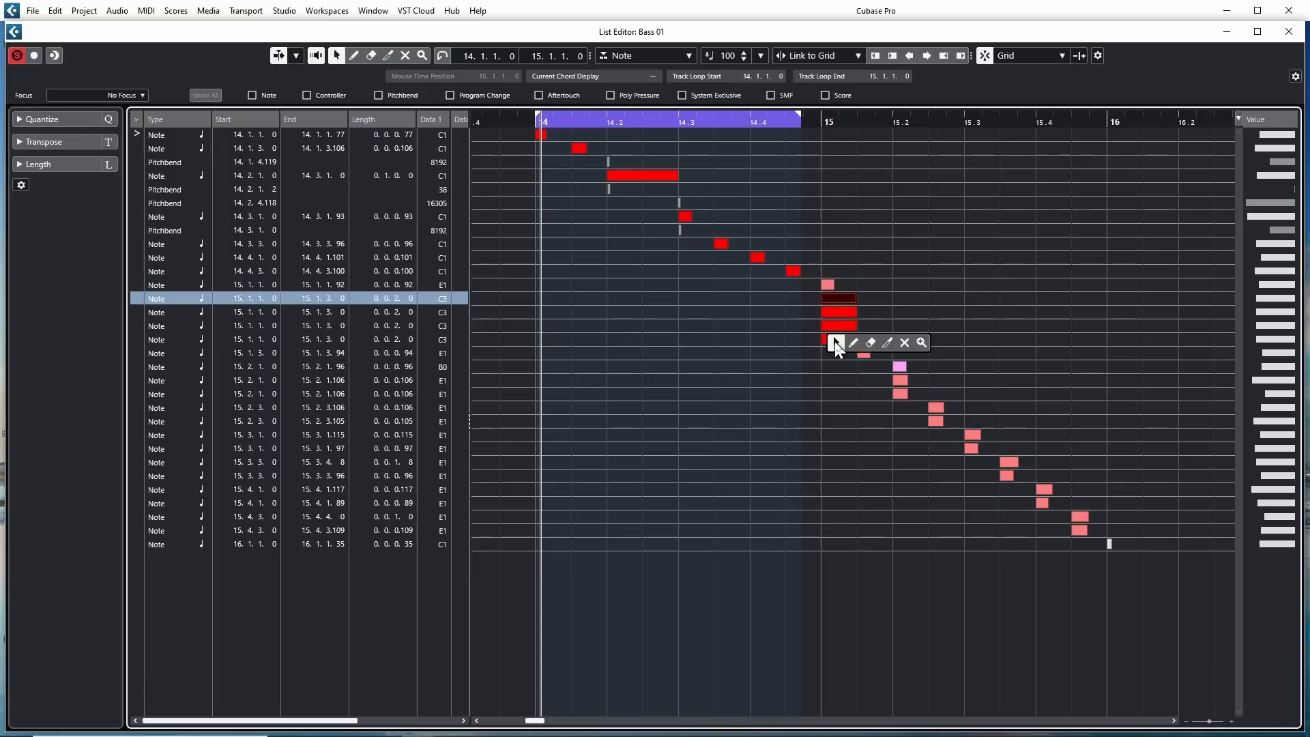
pyautogui.click(871, 343)
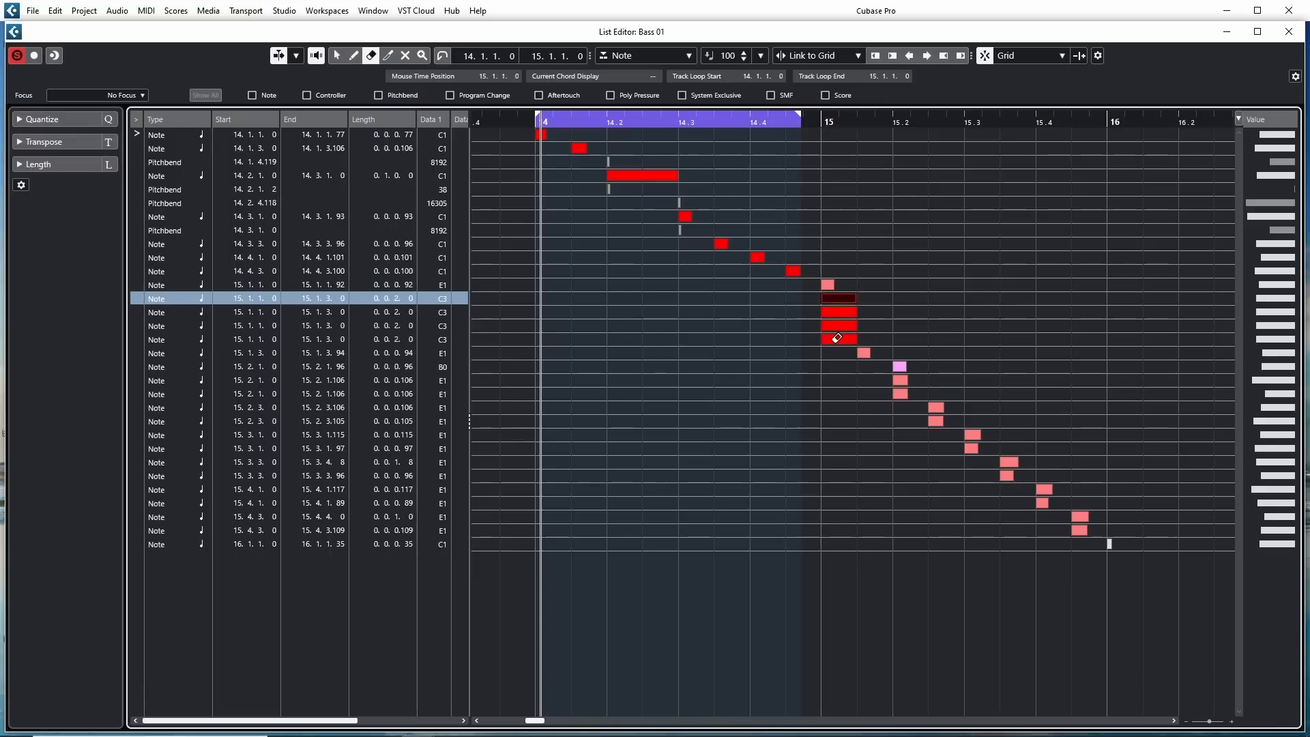
pyautogui.click(834, 340)
pyautogui.moveTo(838, 326); pyautogui.dragTo(837, 299)
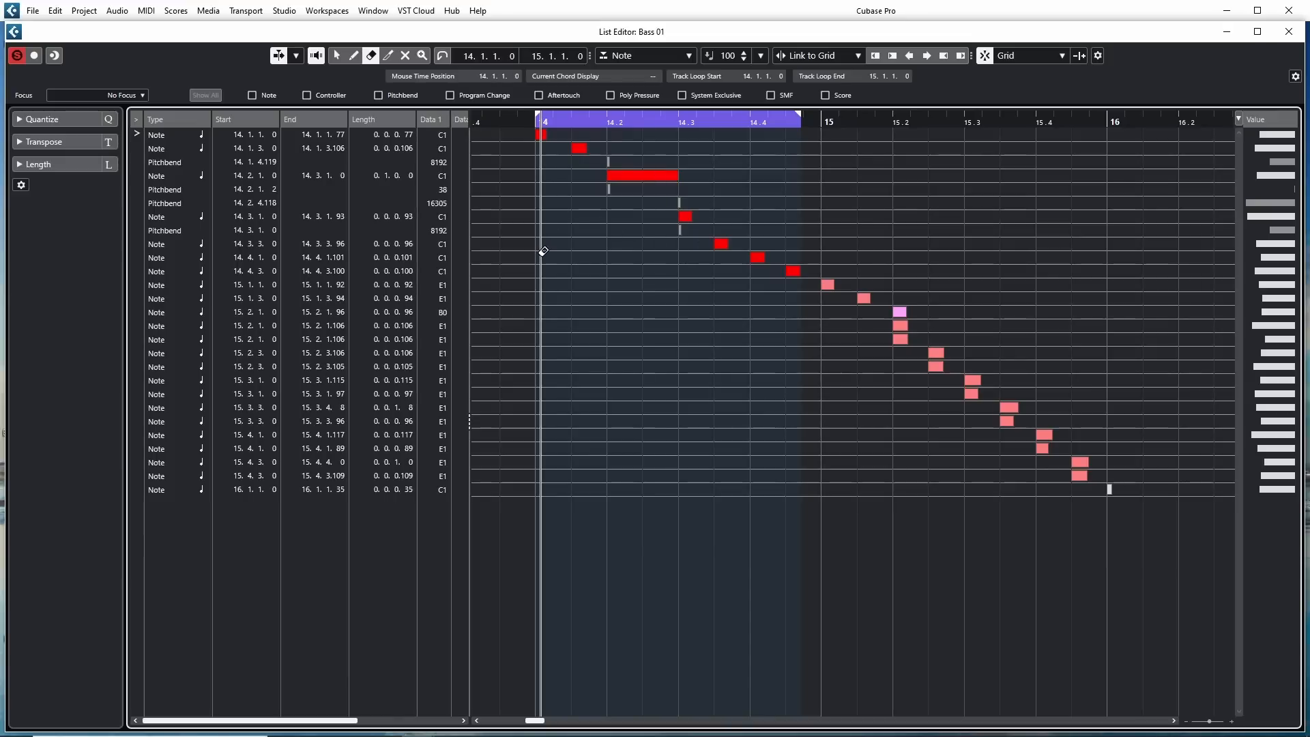
# Step: Play the part and erase the pitchbend events at 14.1.4.119, 14.2.4.118 and 14.3.1.0
pyautogui.press('space')
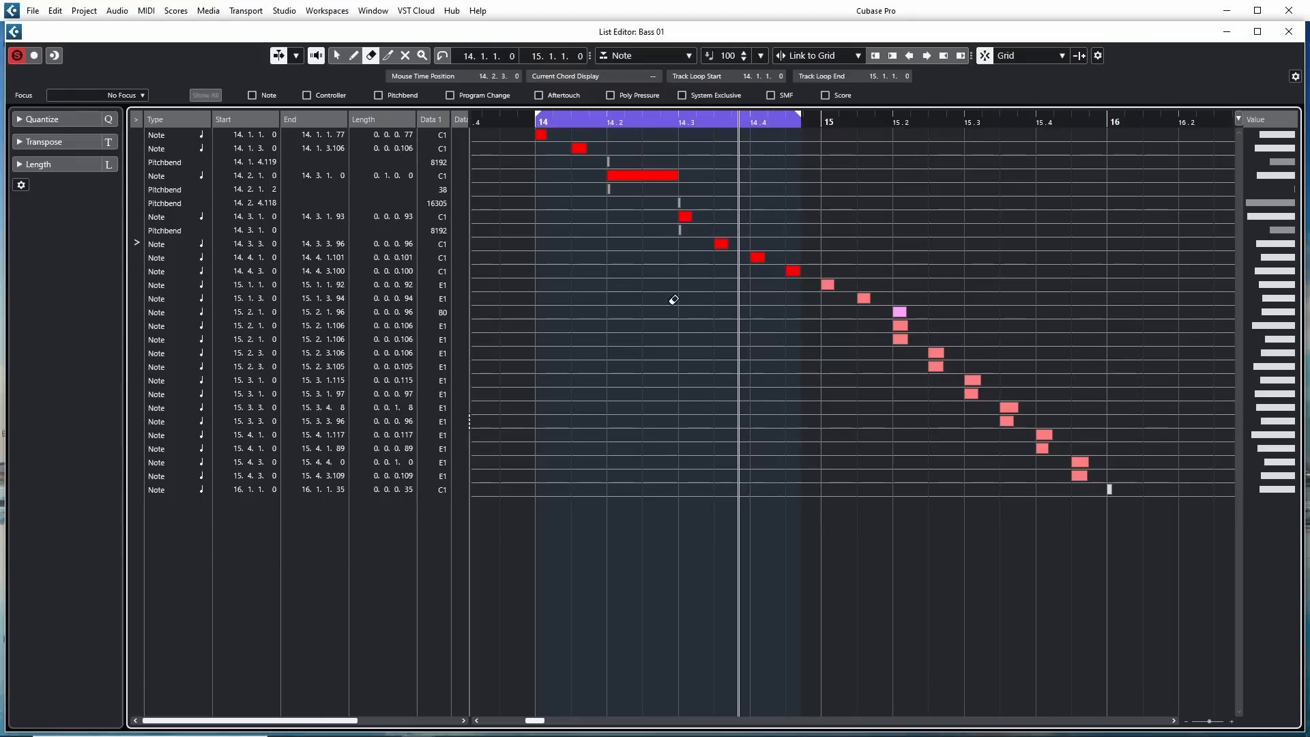
pyautogui.click(610, 161)
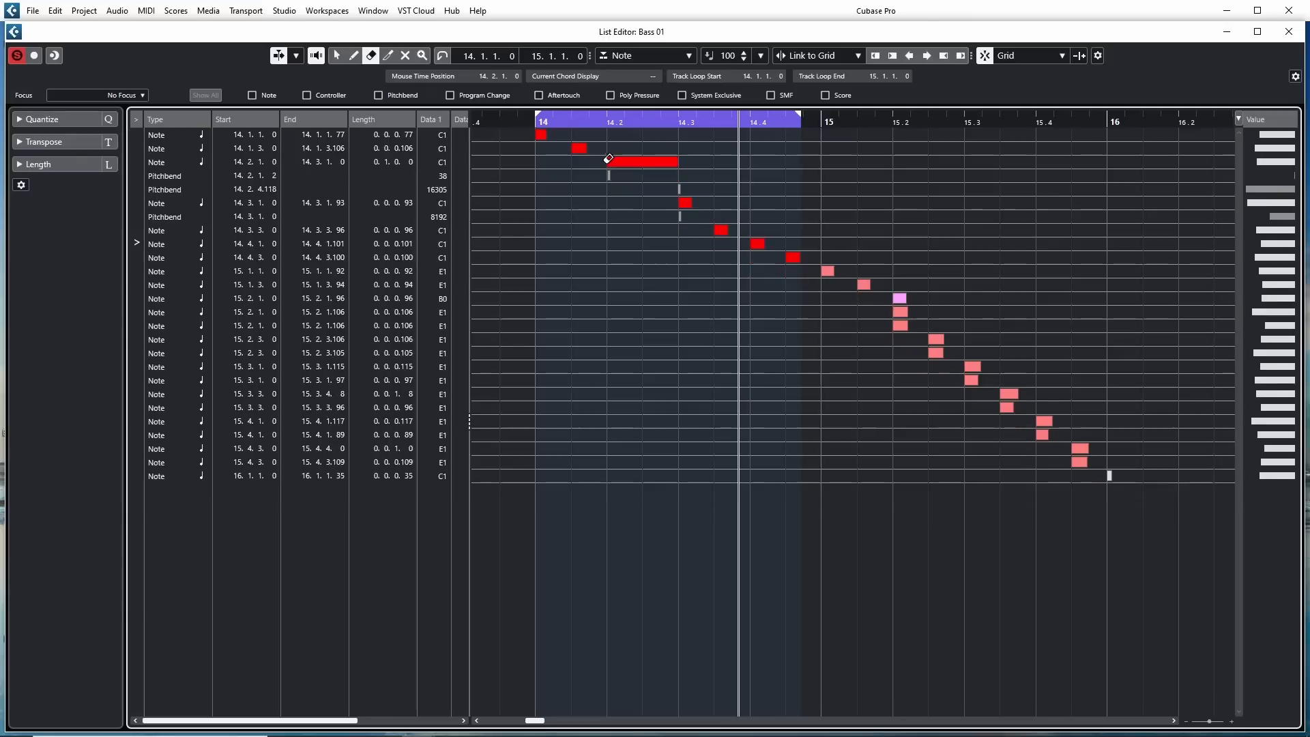
pyautogui.click(681, 184)
pyautogui.click(681, 203)
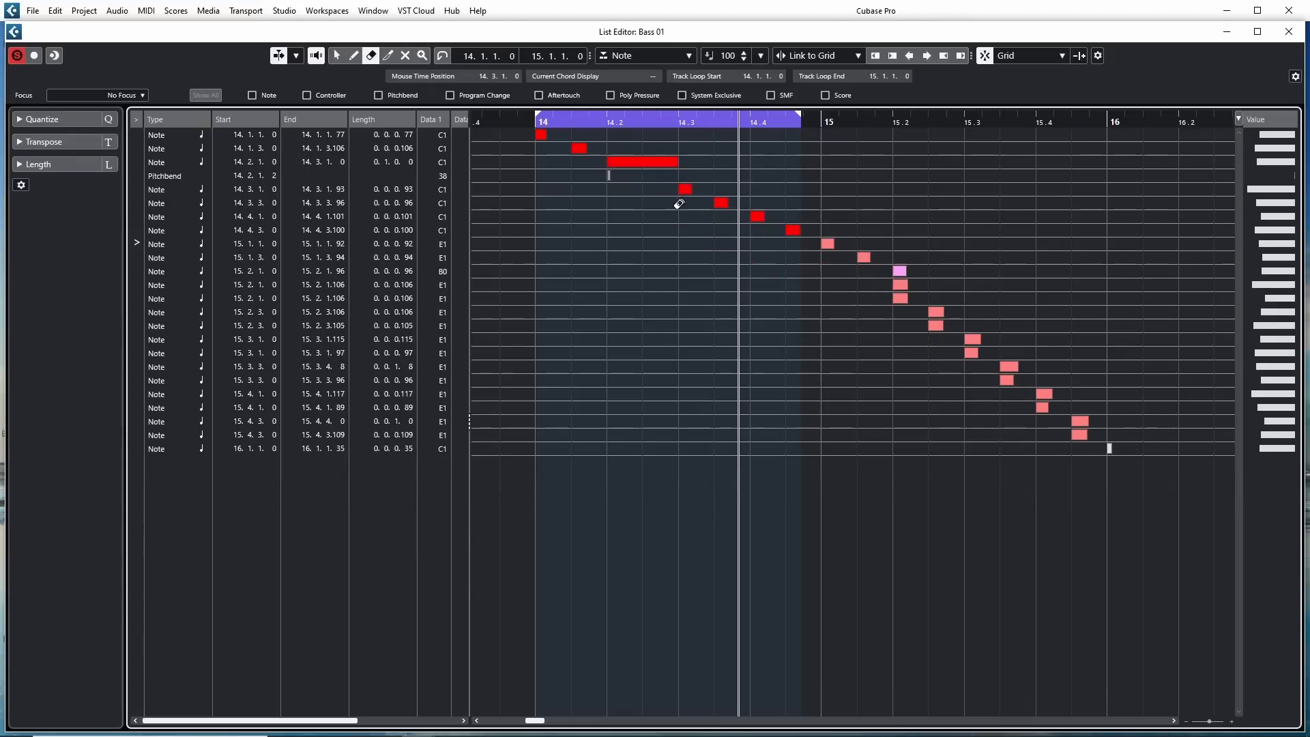
pyautogui.press('space')
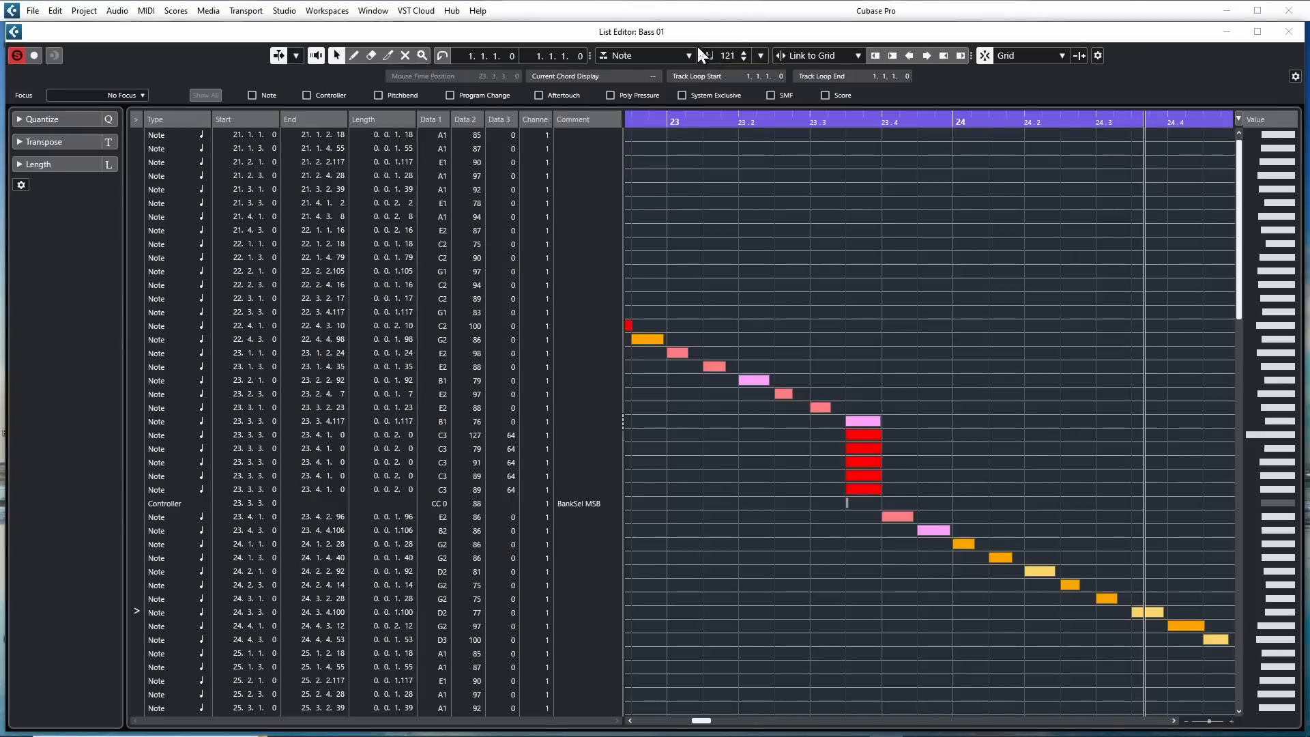
# Step: Set the insert velocity for new notes to 113
pyautogui.scroll(-4, 718, 59)
pyautogui.scroll(-2, 719, 57)
pyautogui.scroll(-2, 719, 57)
# Step: View the insert velocity presets and the length quantize options without changing either setting
pyautogui.click(760, 55)
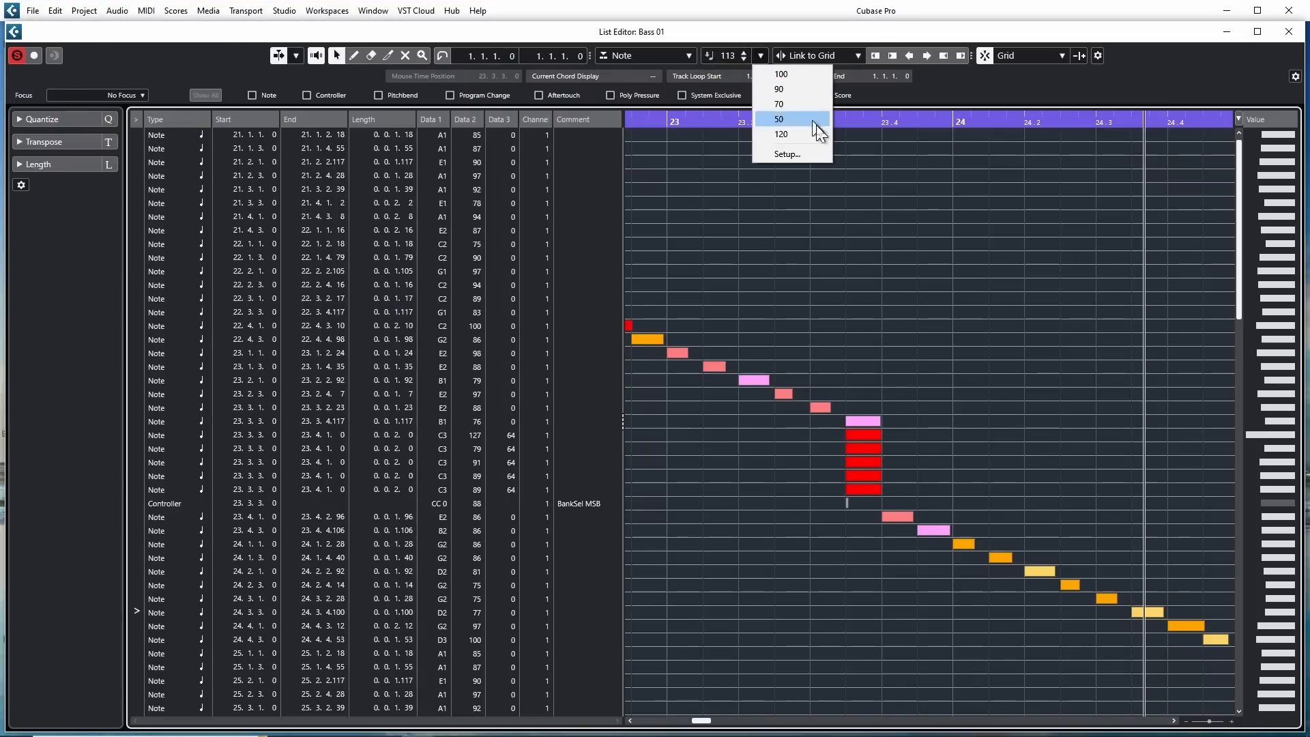
pyautogui.click(763, 46)
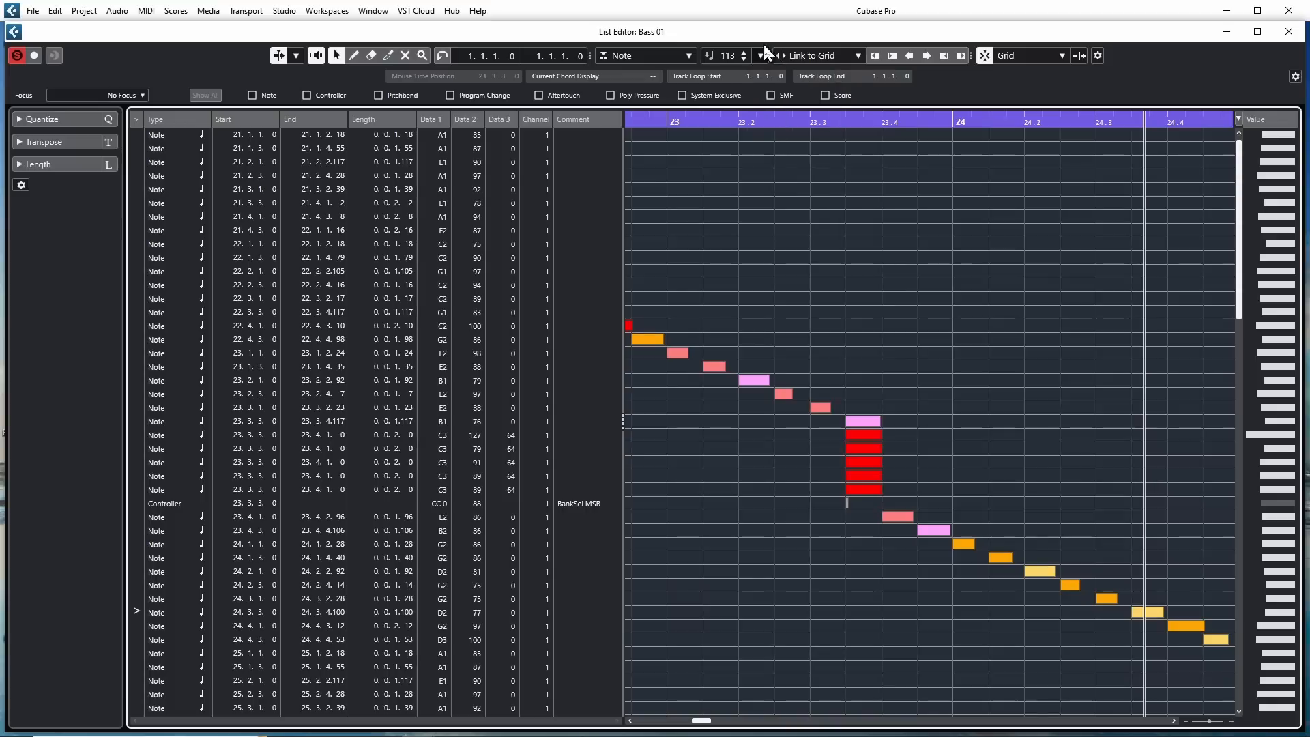
pyautogui.click(817, 56)
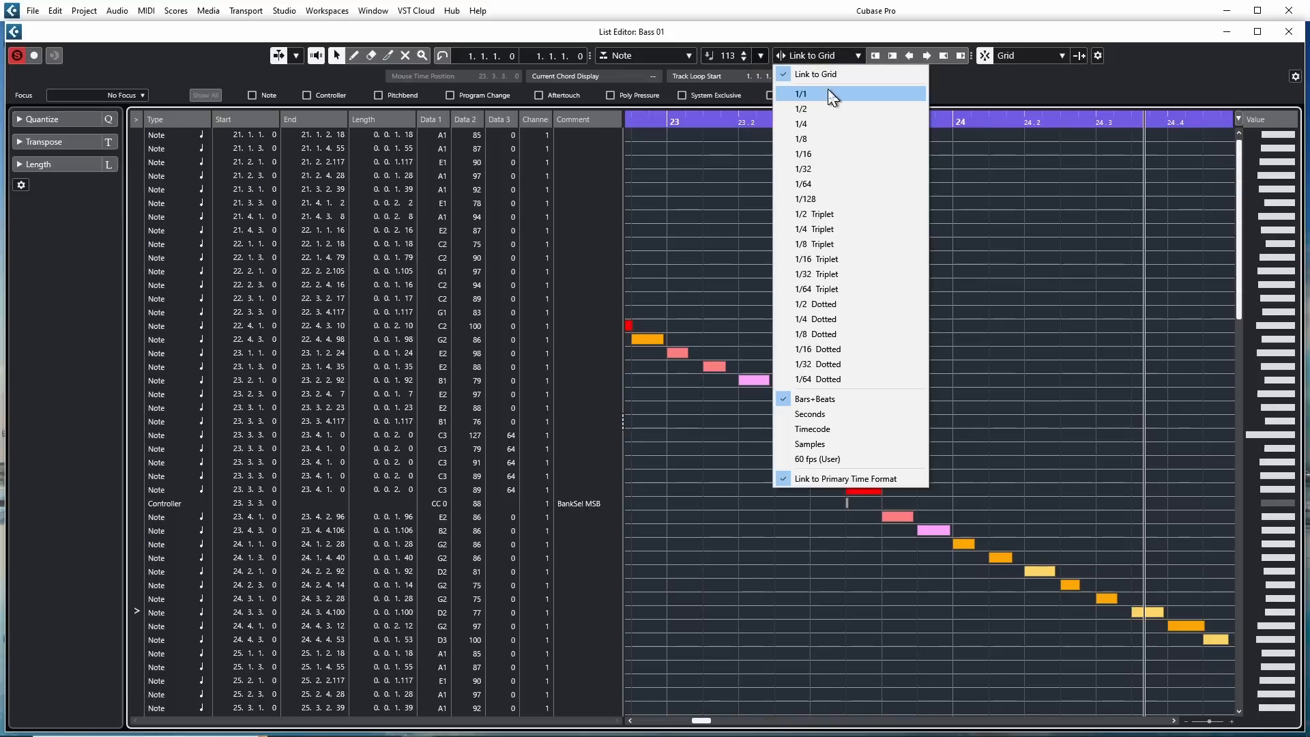
pyautogui.click(844, 174)
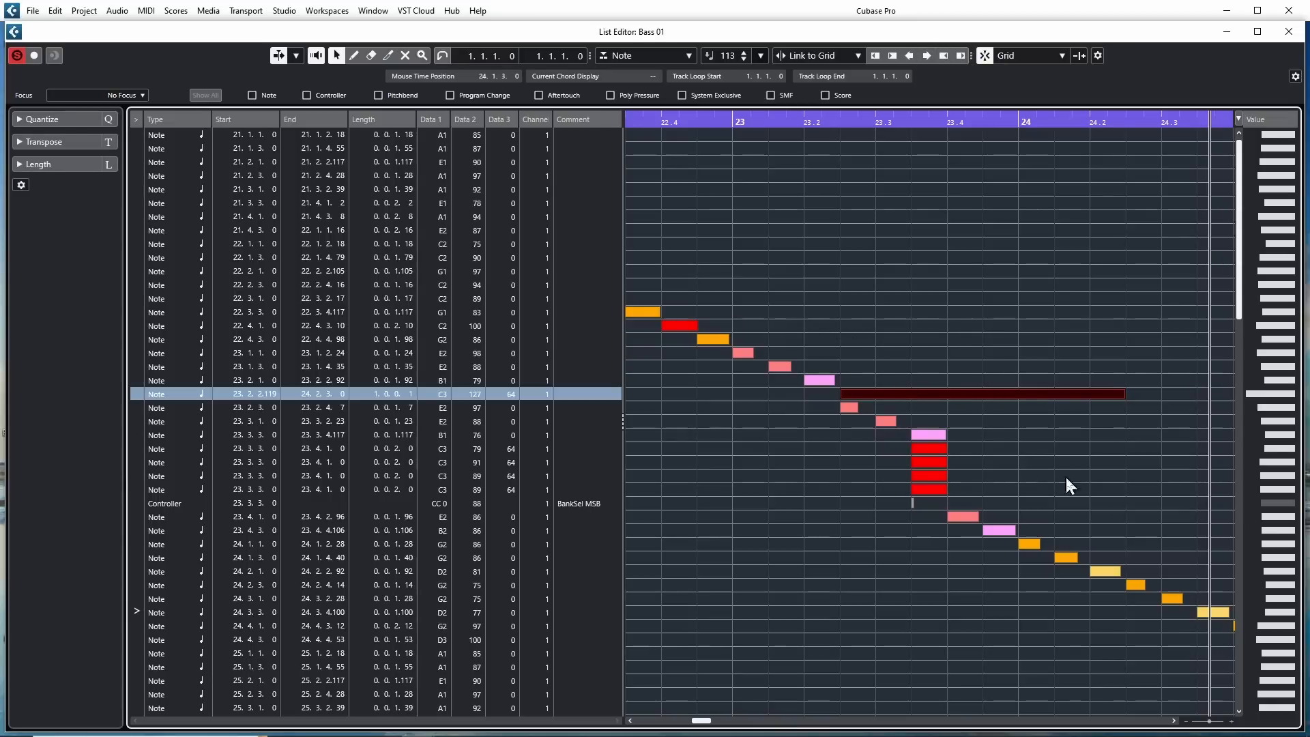
# Step: Nudge the selected C3 note four grid steps earlier and four grid steps back to its starting position
pyautogui.click(908, 55)
pyautogui.click(907, 55)
pyautogui.click(907, 56)
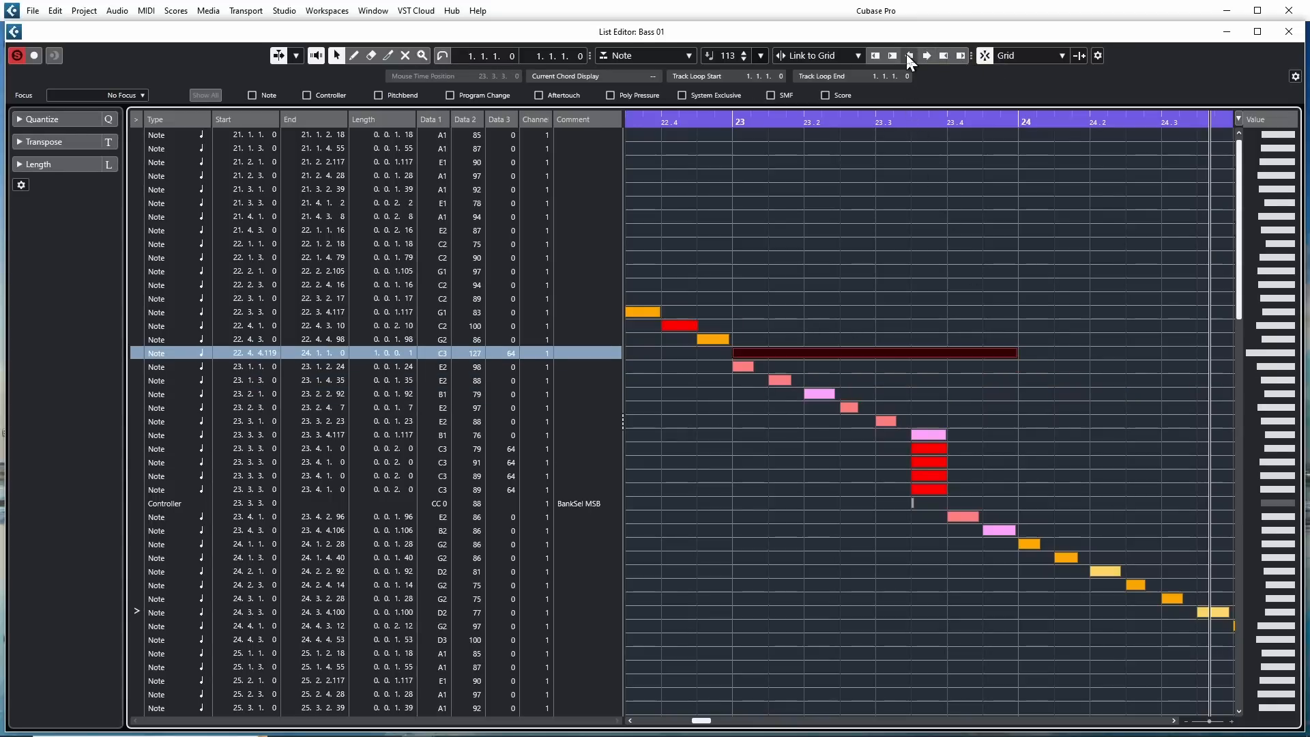
pyautogui.click(907, 55)
pyautogui.click(926, 56)
pyautogui.click(926, 56)
pyautogui.click(926, 56)
pyautogui.click(927, 56)
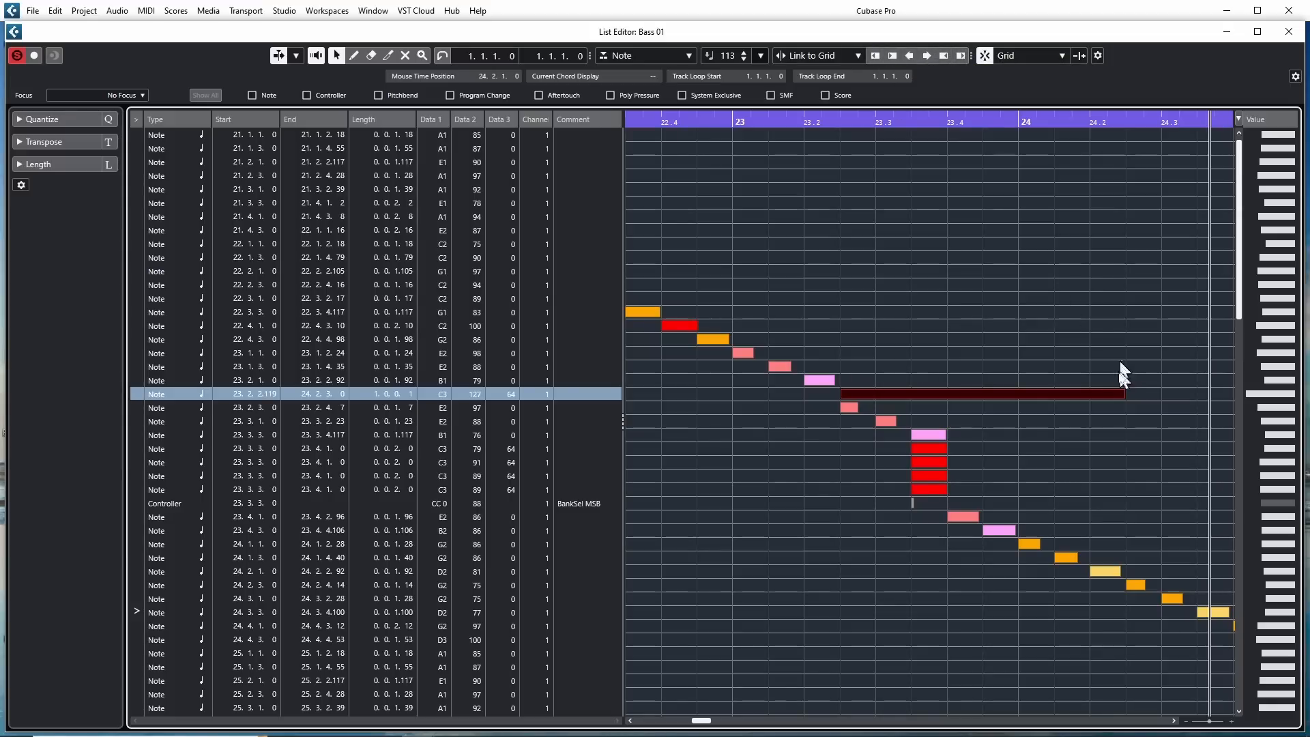
# Step: Trim the end of the selected C3 note outward and back in, ending at 24.3.1.0
pyautogui.click(960, 55)
pyautogui.click(960, 54)
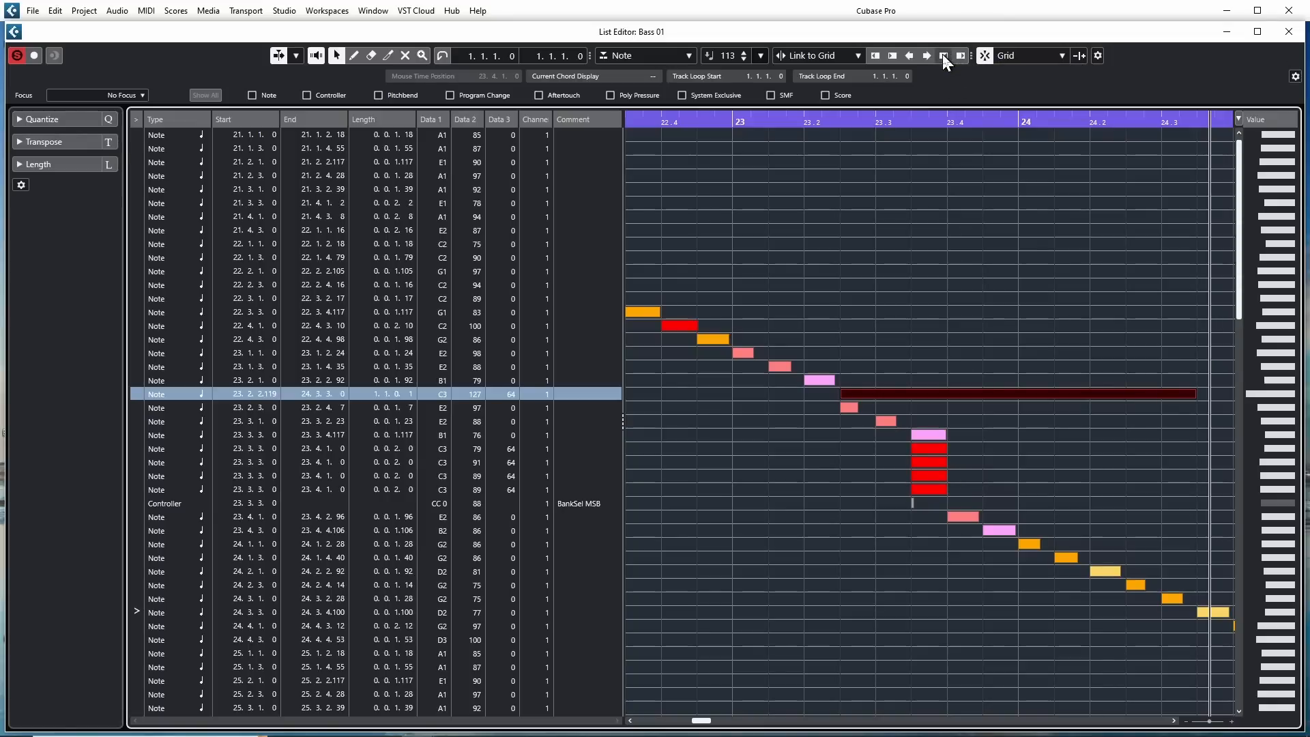
pyautogui.click(944, 55)
pyautogui.click(944, 55)
# Step: Trim the start of the selected C3 note out to 22.4.4.119 and back in to 23.3.2.119
pyautogui.click(879, 55)
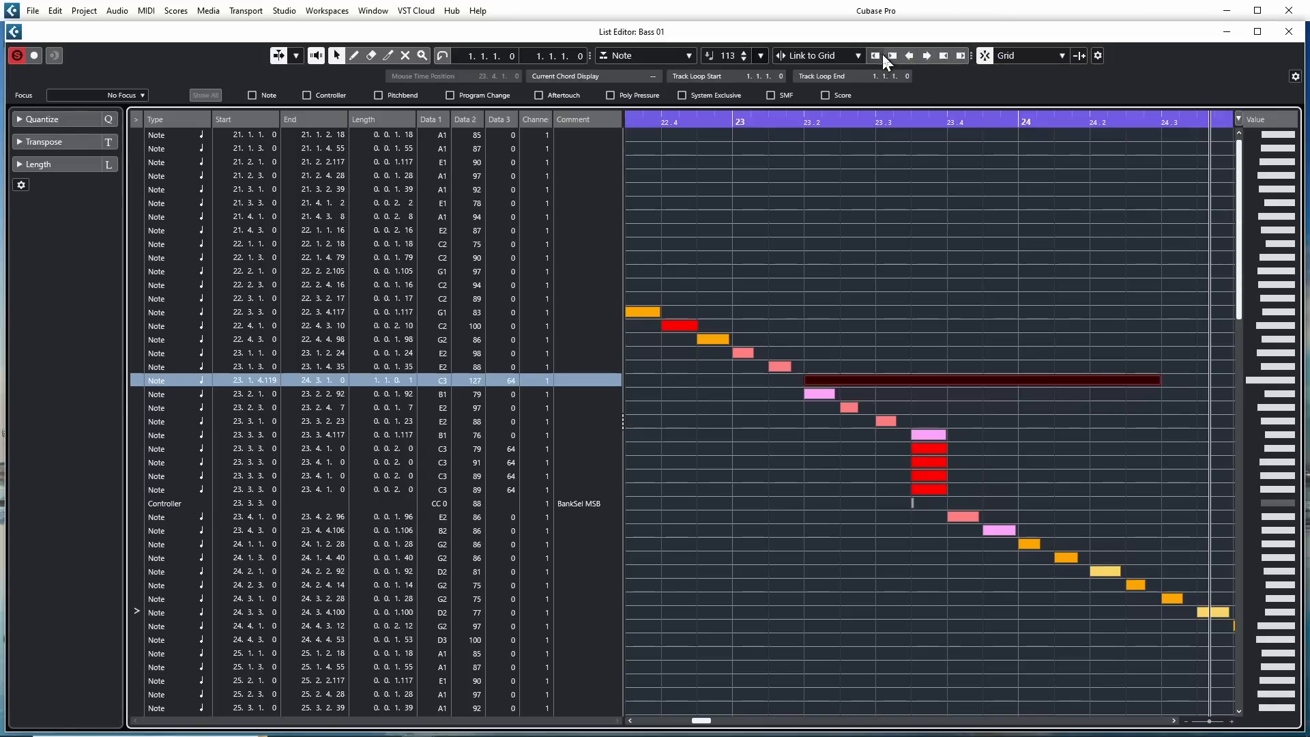
pyautogui.click(875, 53)
pyautogui.click(875, 53)
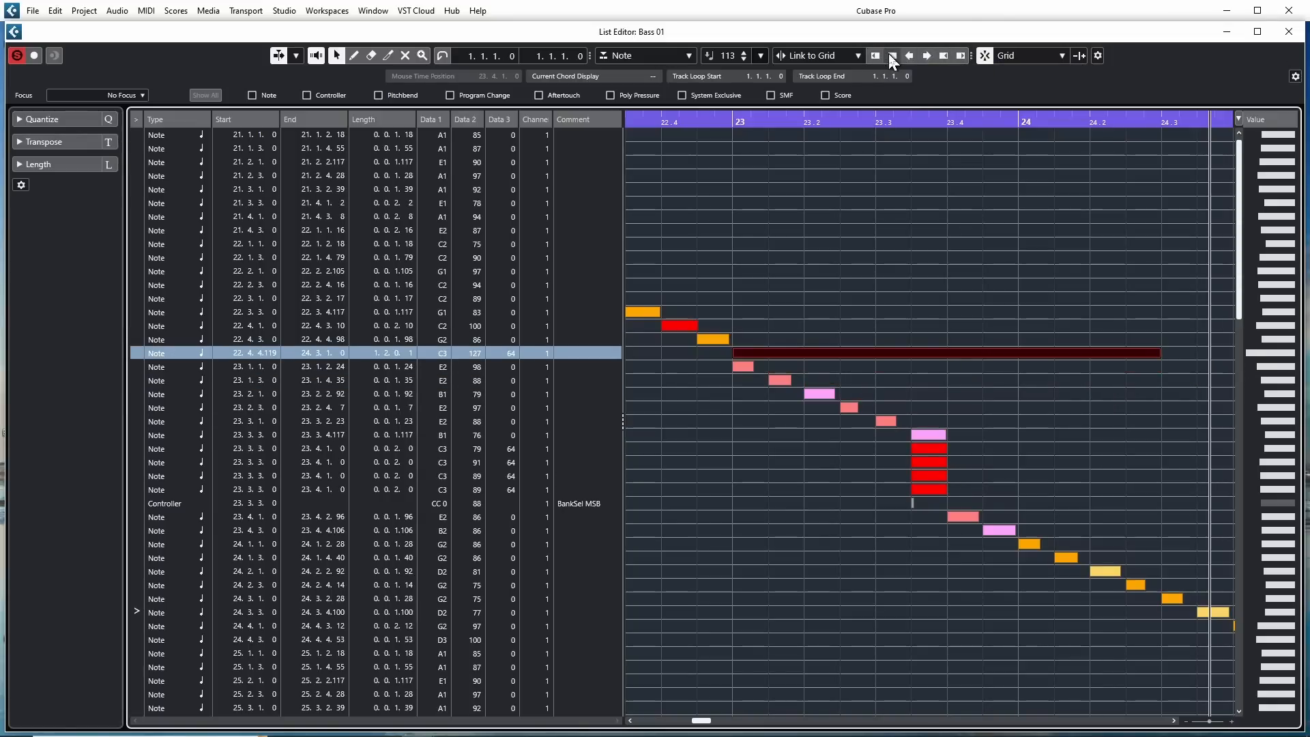
pyautogui.click(891, 55)
pyautogui.click(892, 55)
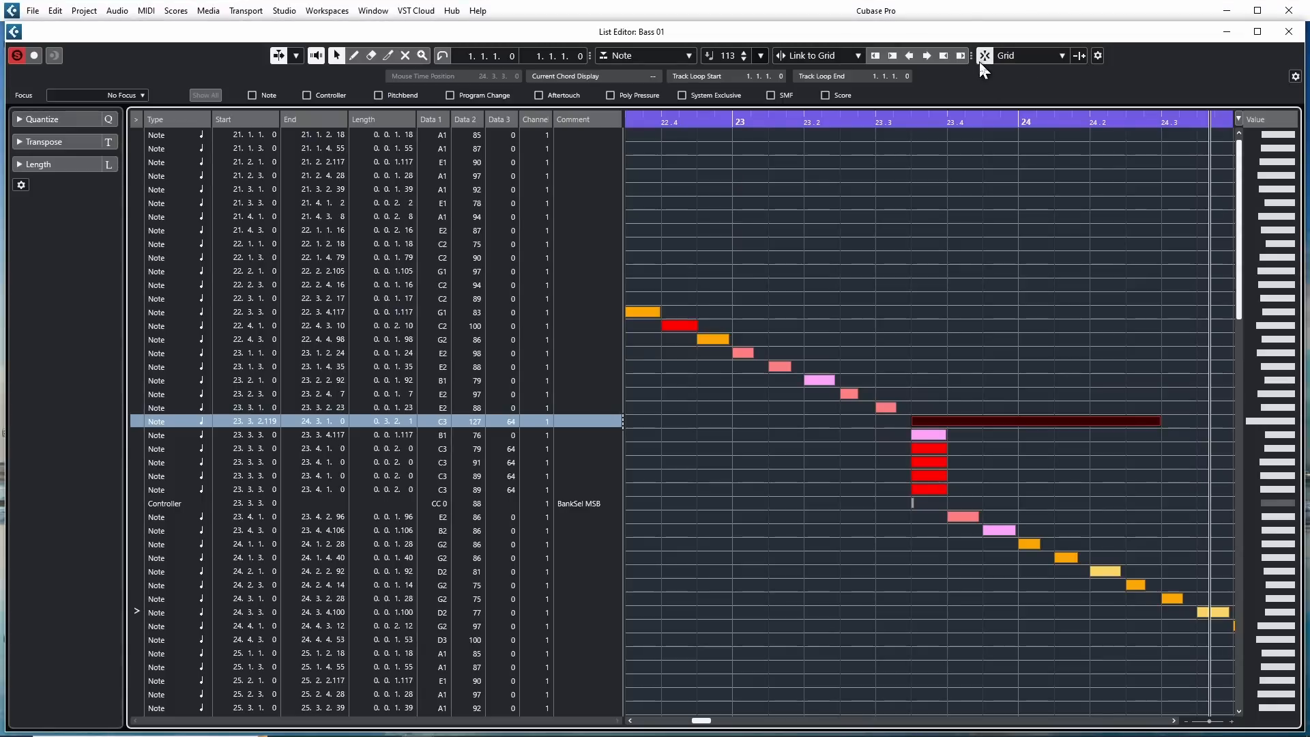
# Step: View the available snap types while keeping Grid selected
pyautogui.click(1023, 55)
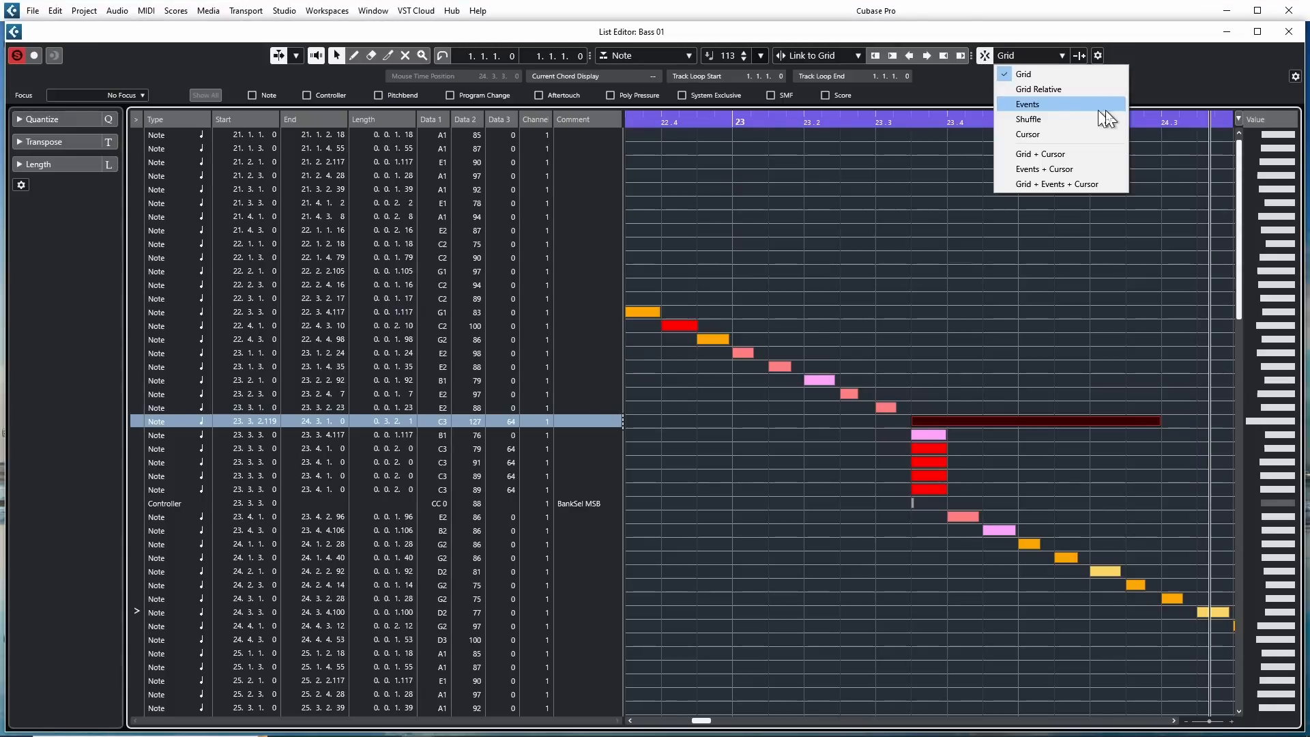
pyautogui.click(1025, 61)
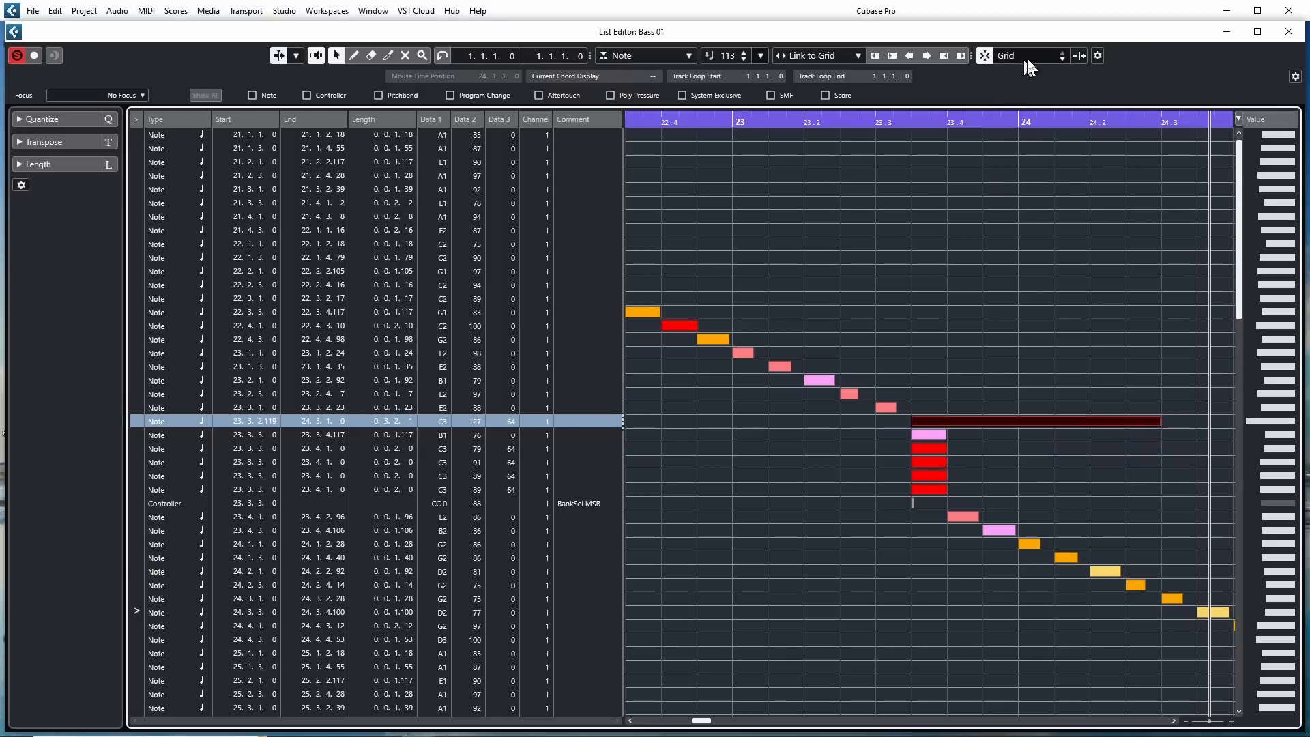
pyautogui.click(1025, 60)
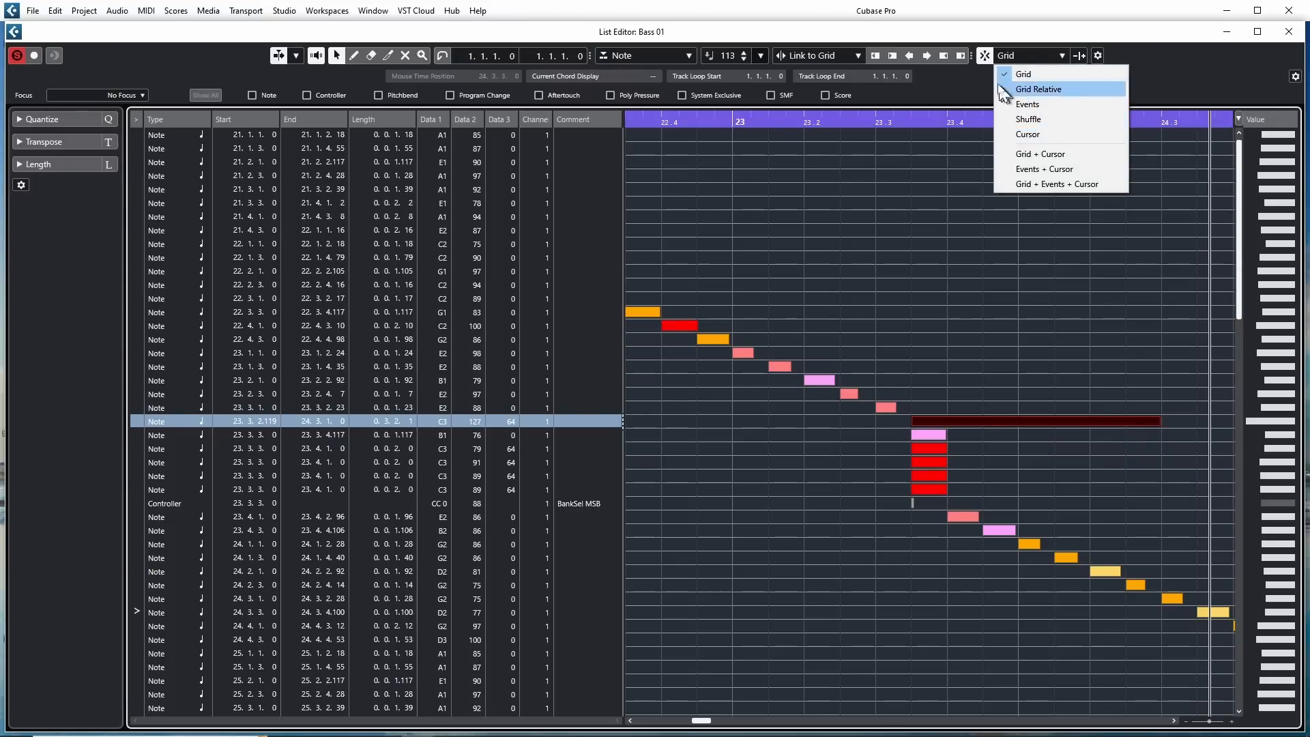
pyautogui.click(1079, 55)
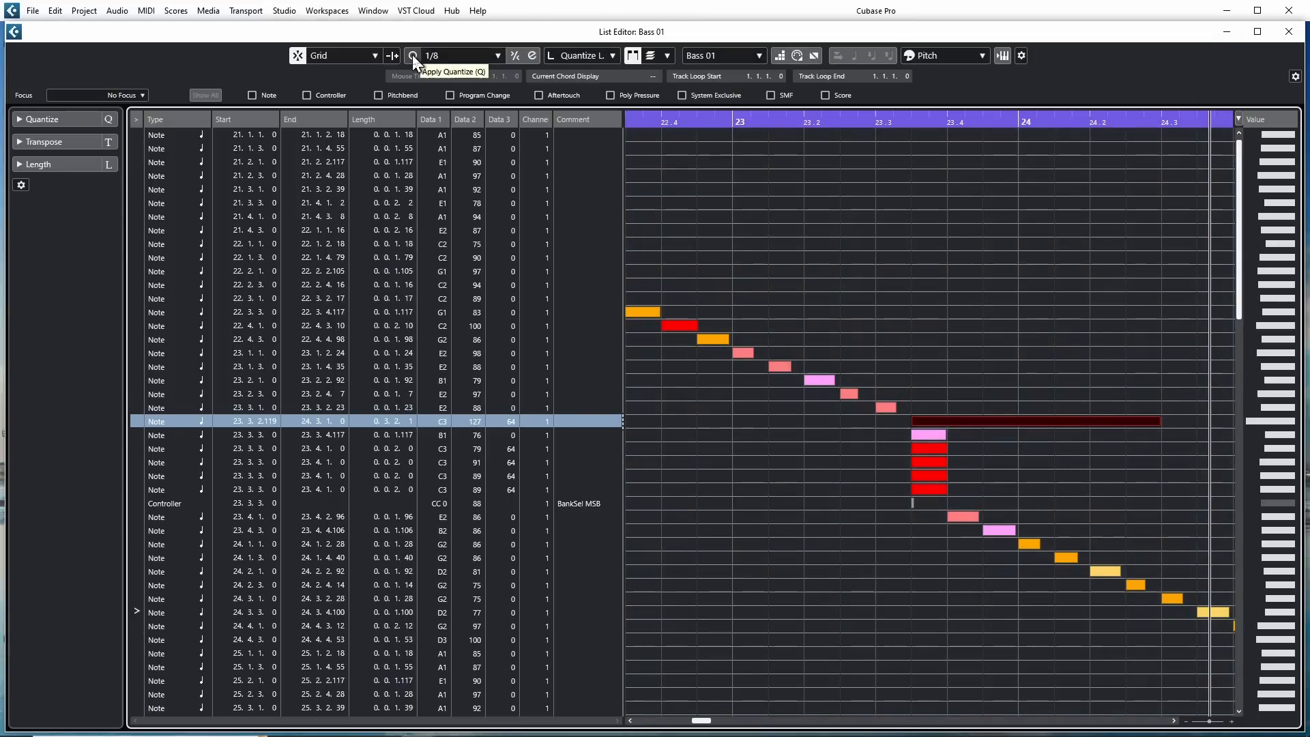
# Step: View the Quantize Panel settings, close the panel and check the length quantize setting
pyautogui.click(531, 56)
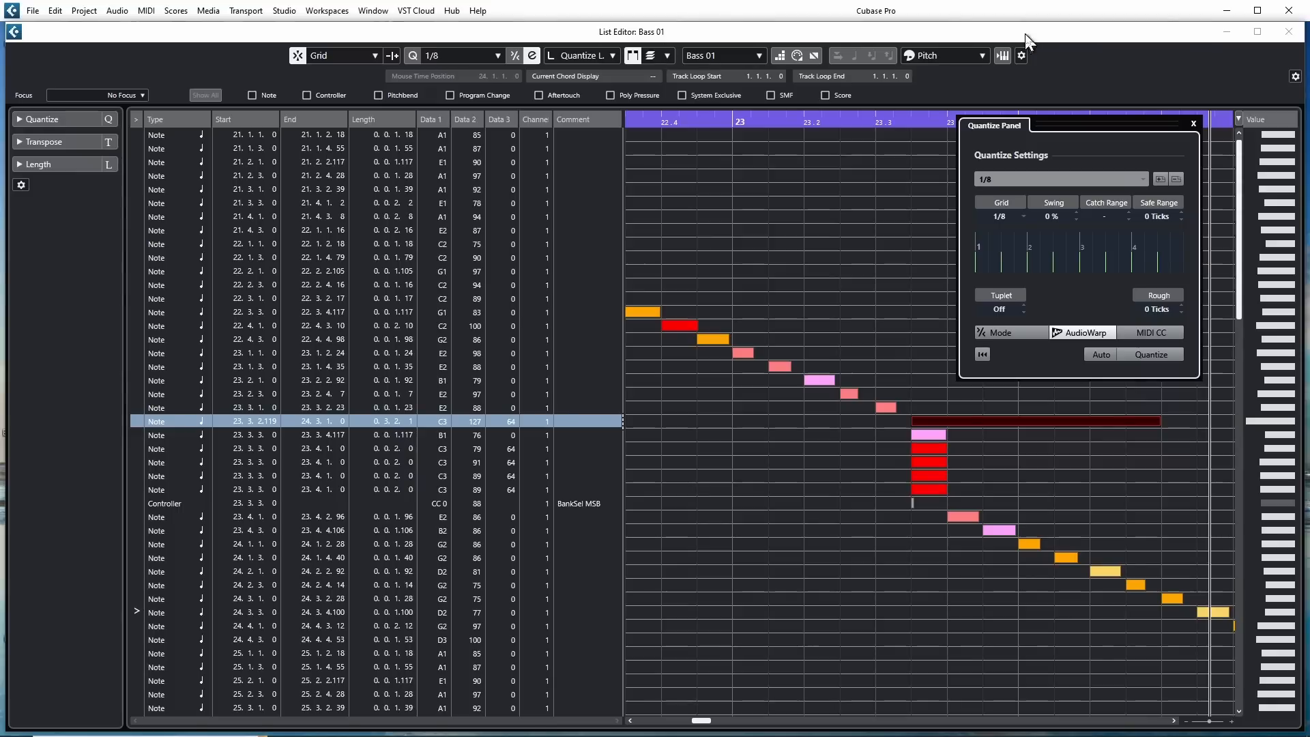
pyautogui.click(1194, 123)
pyautogui.click(573, 56)
# Step: View the part borders option, the part editing modes and the list of parts available for editing
pyautogui.click(632, 55)
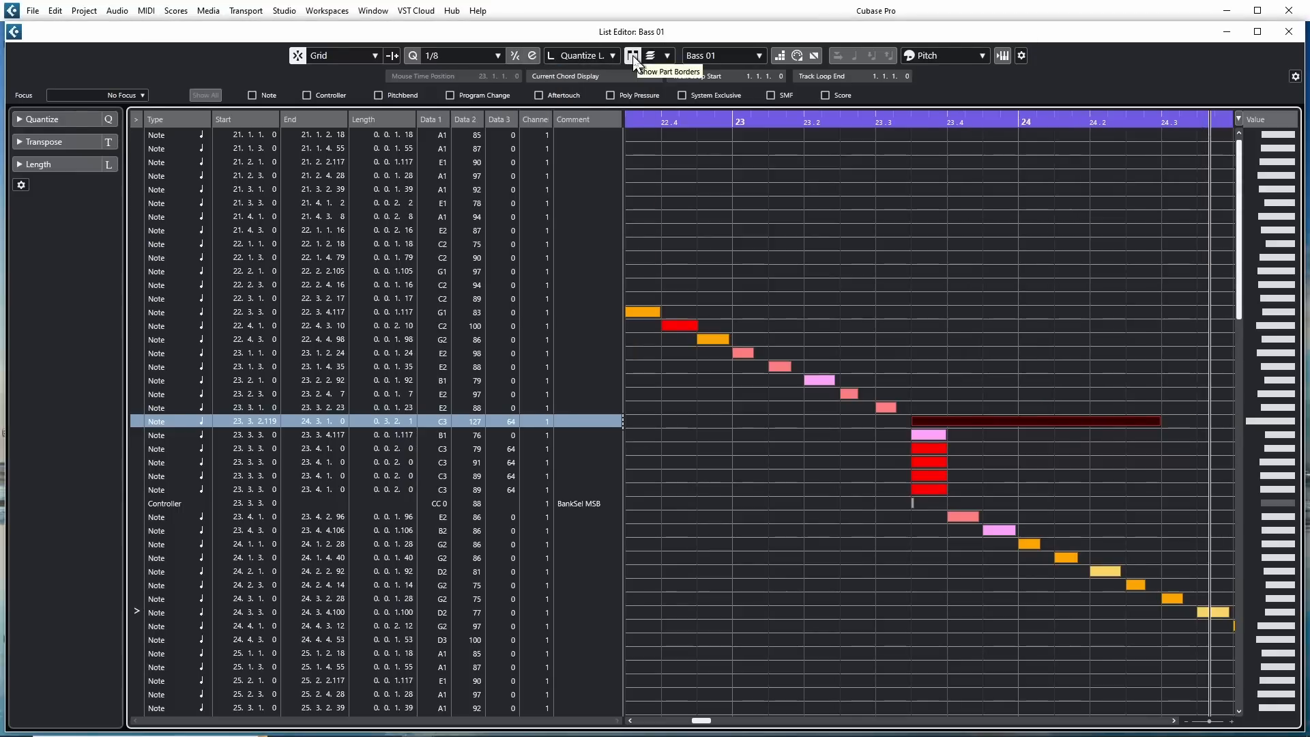
pyautogui.click(650, 55)
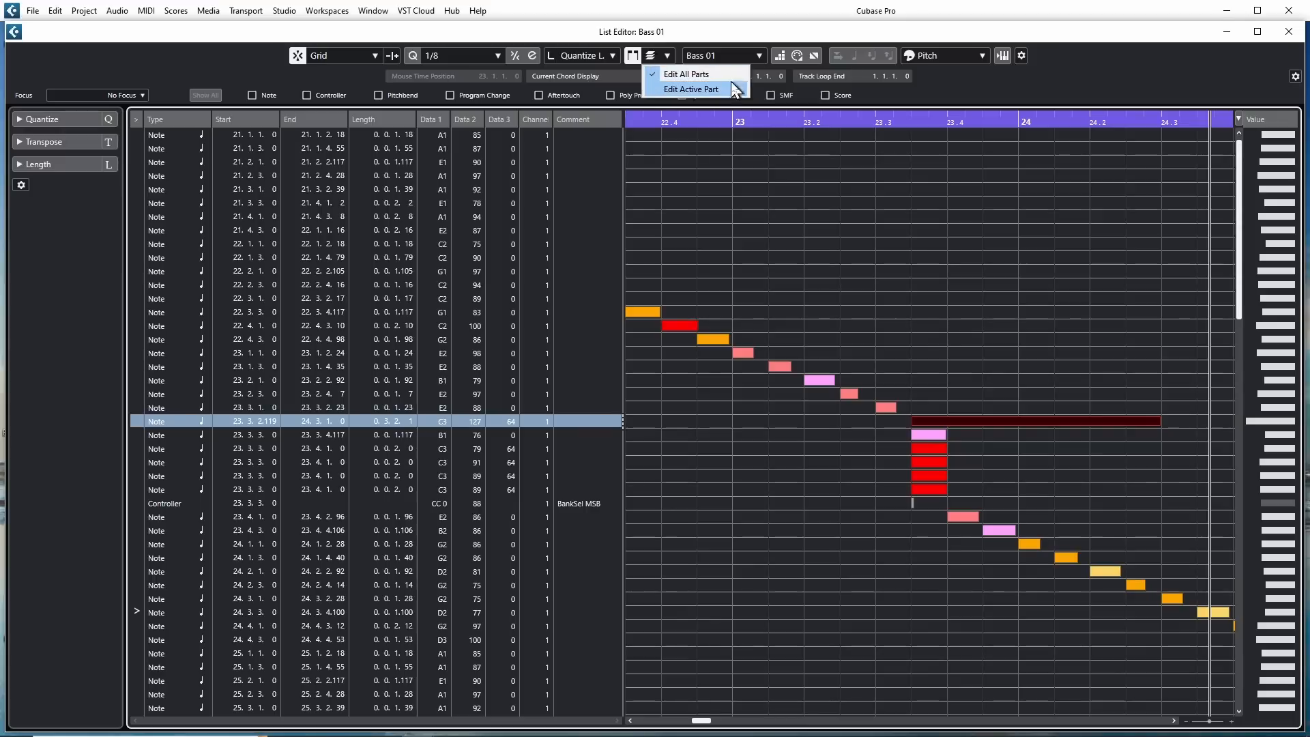
pyautogui.click(713, 55)
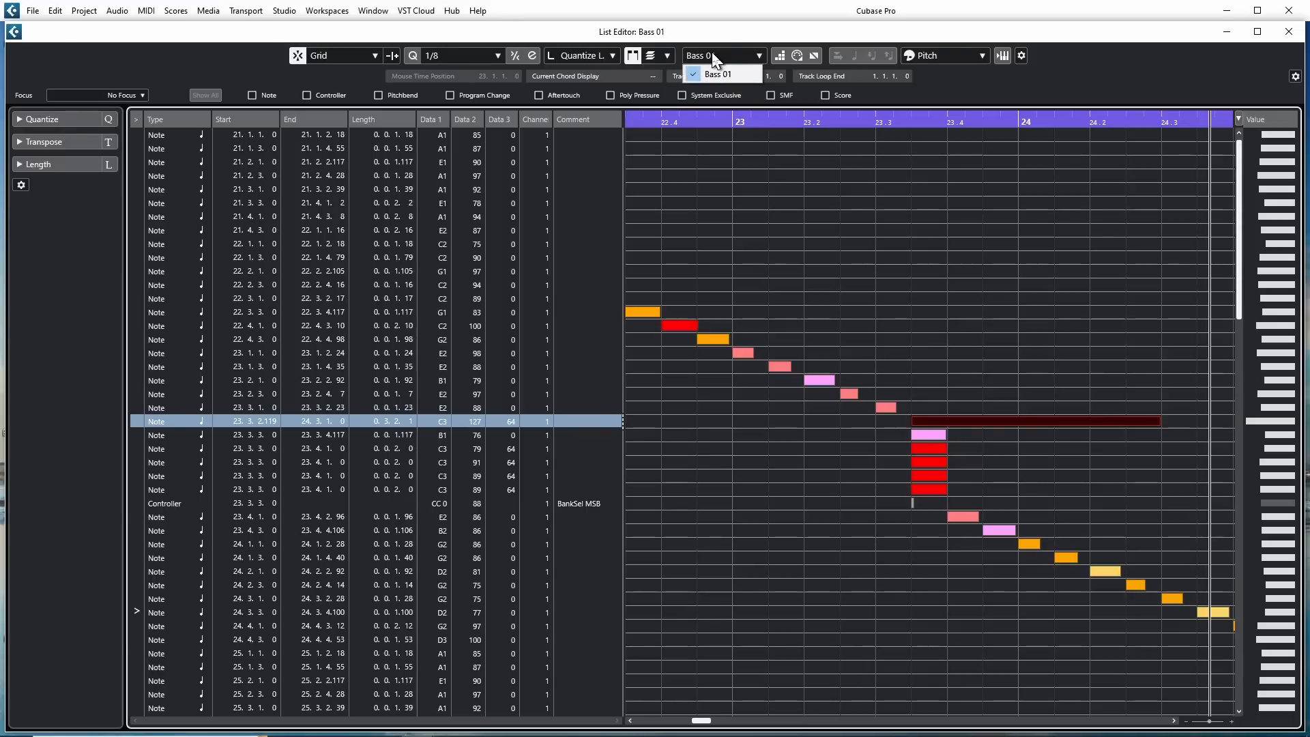
pyautogui.click(713, 55)
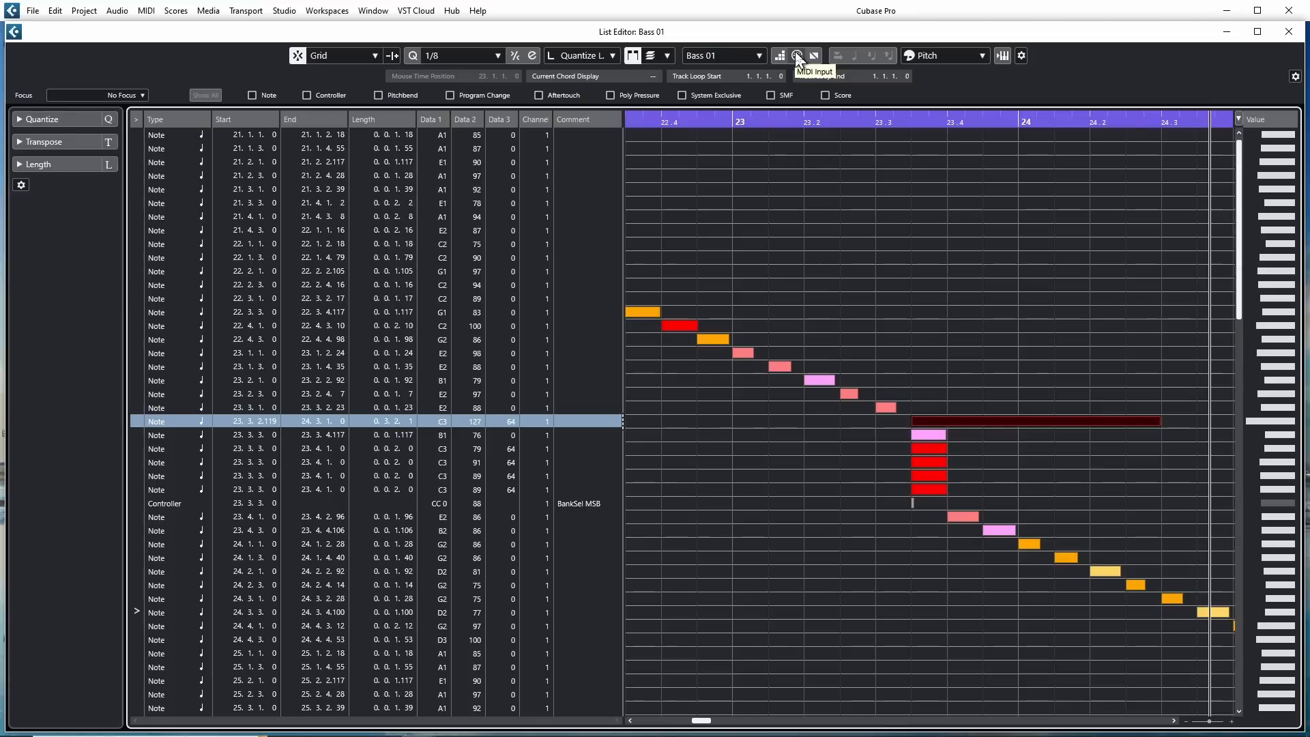
# Step: View the event color options and toggle the instrument window of the edited track
pyautogui.click(929, 55)
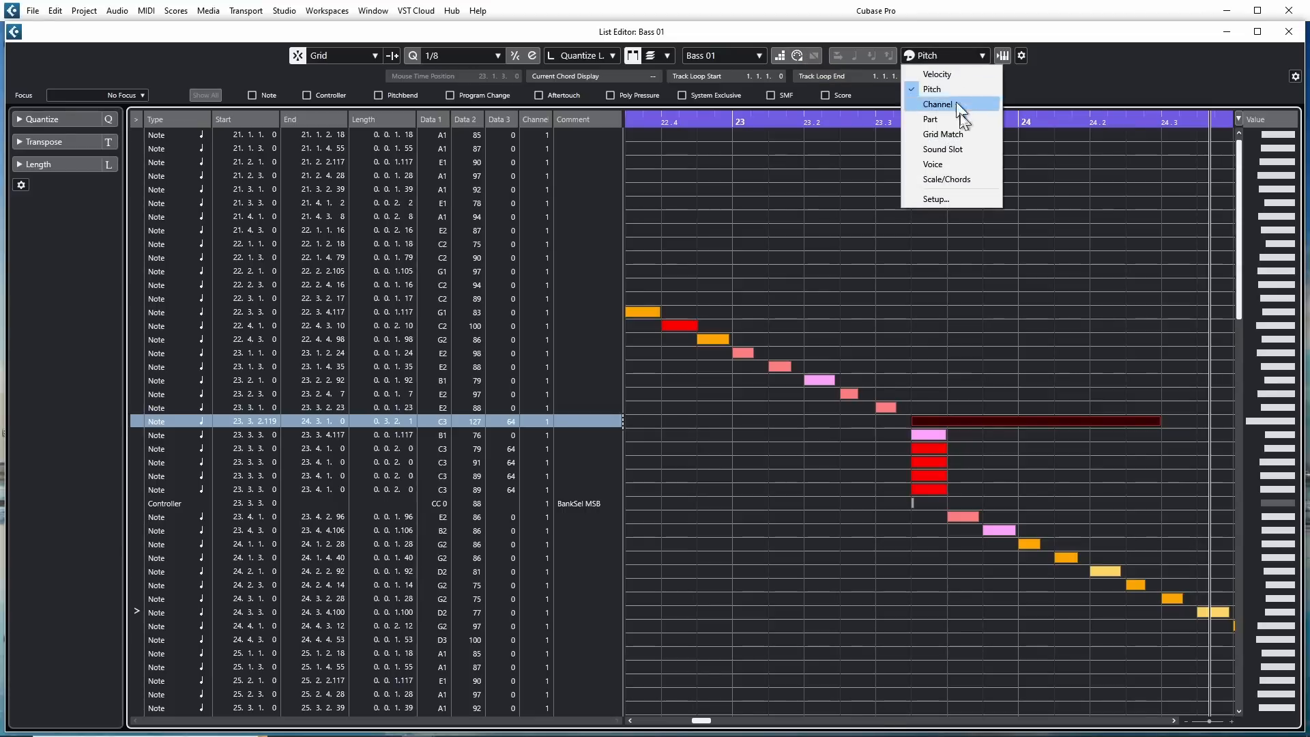
pyautogui.click(1003, 55)
pyautogui.click(1003, 54)
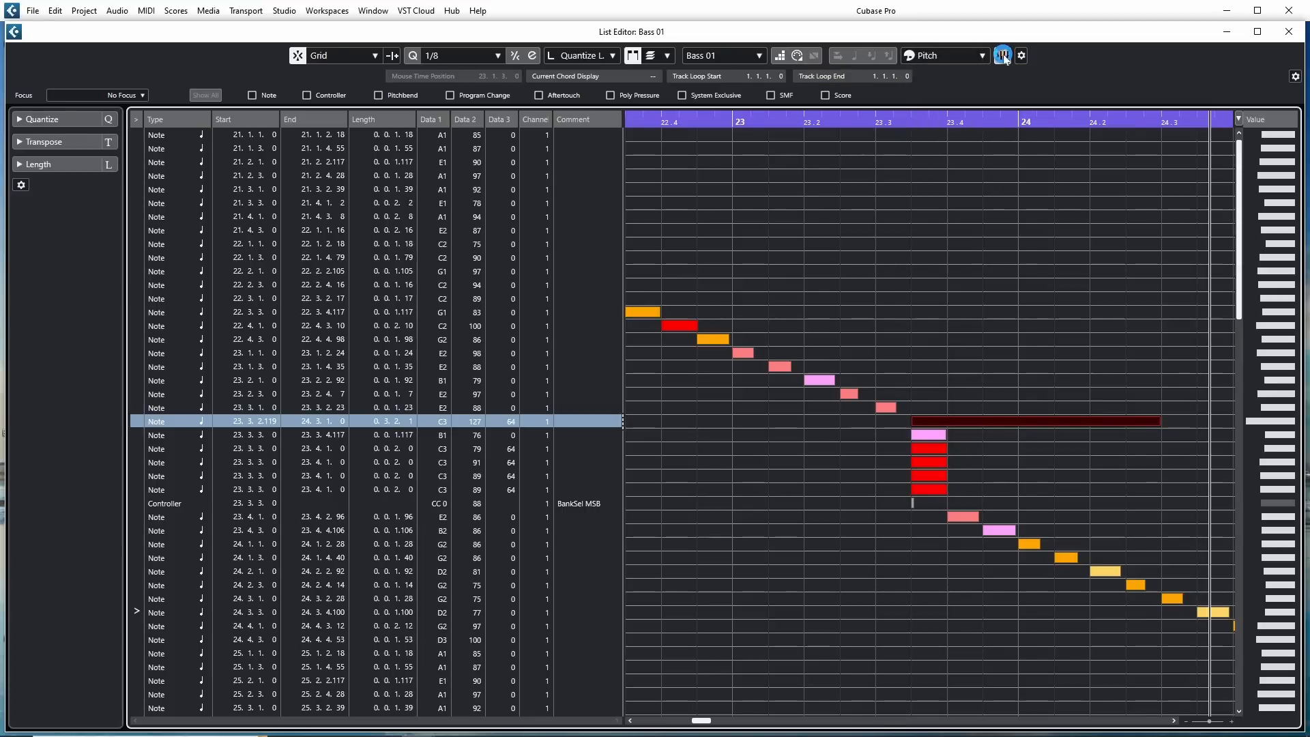
pyautogui.click(1008, 54)
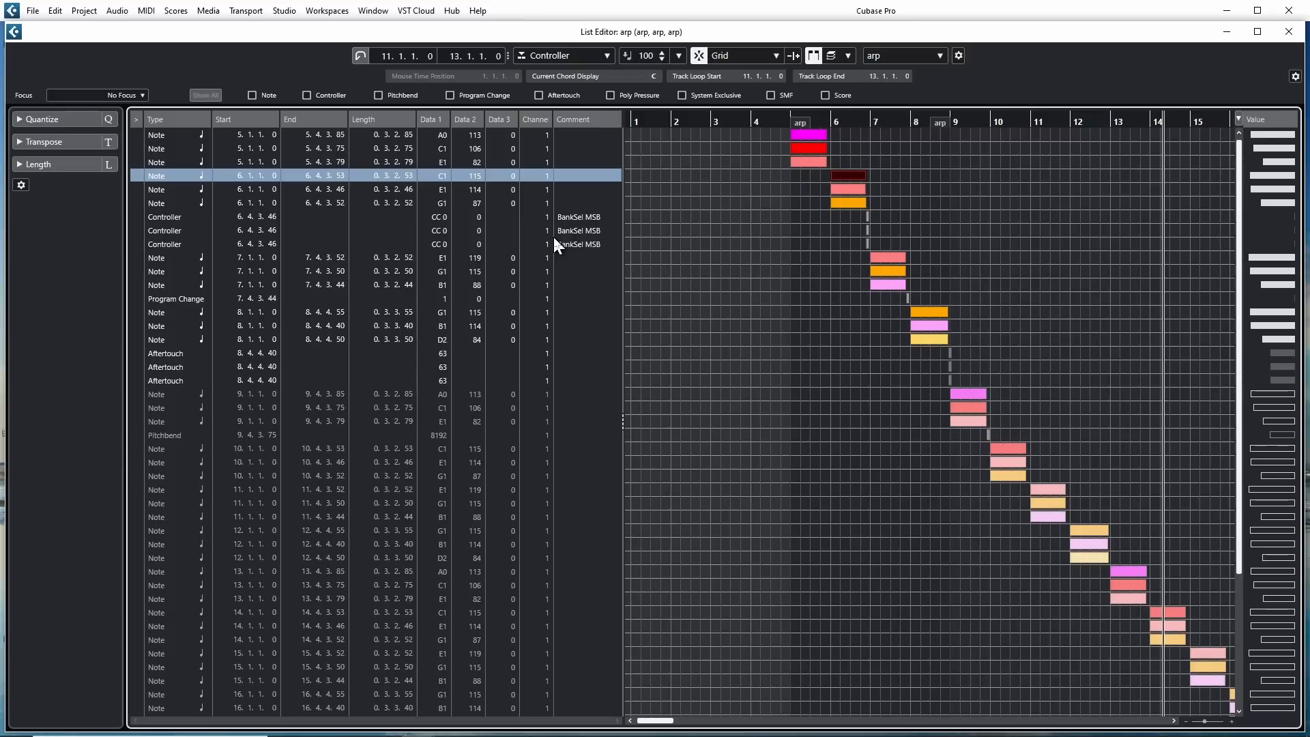
# Step: Hide the note events in the arp parts with the Note filter and show all event types again
pyautogui.click(252, 95)
pyautogui.click(252, 94)
pyautogui.click(251, 95)
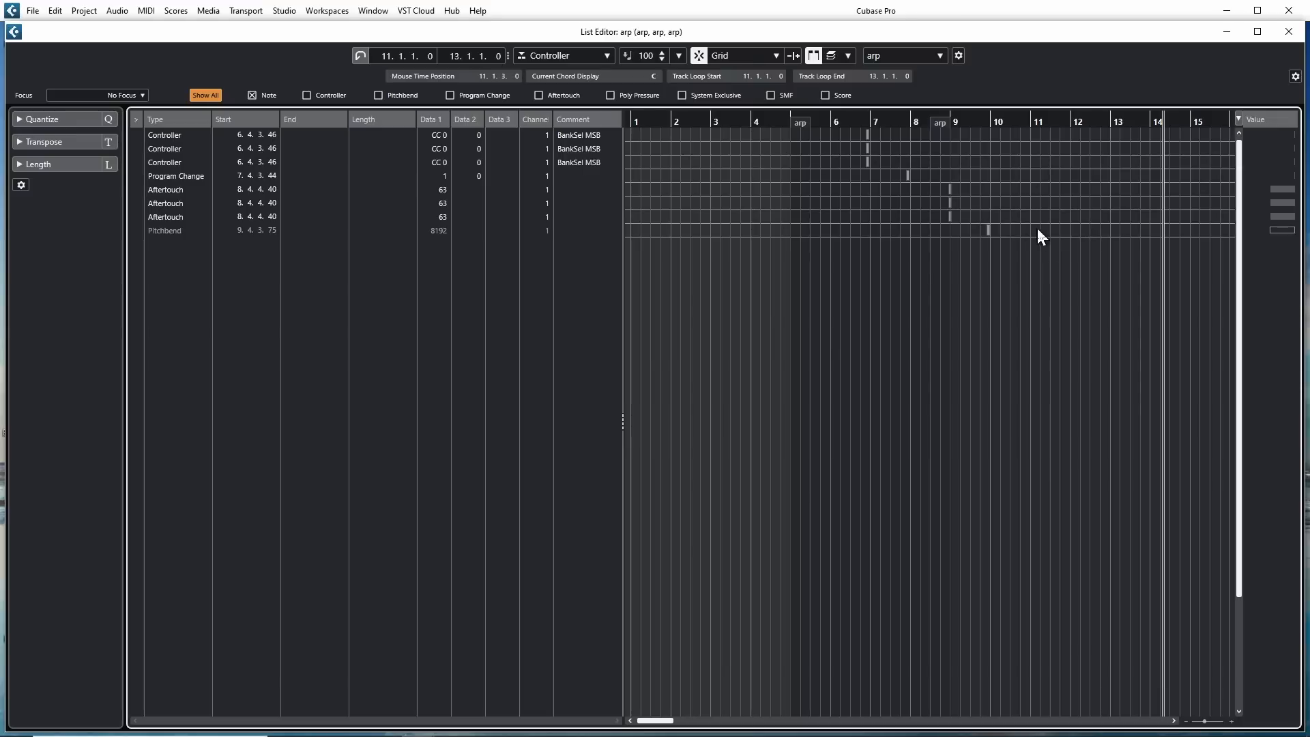
pyautogui.click(206, 96)
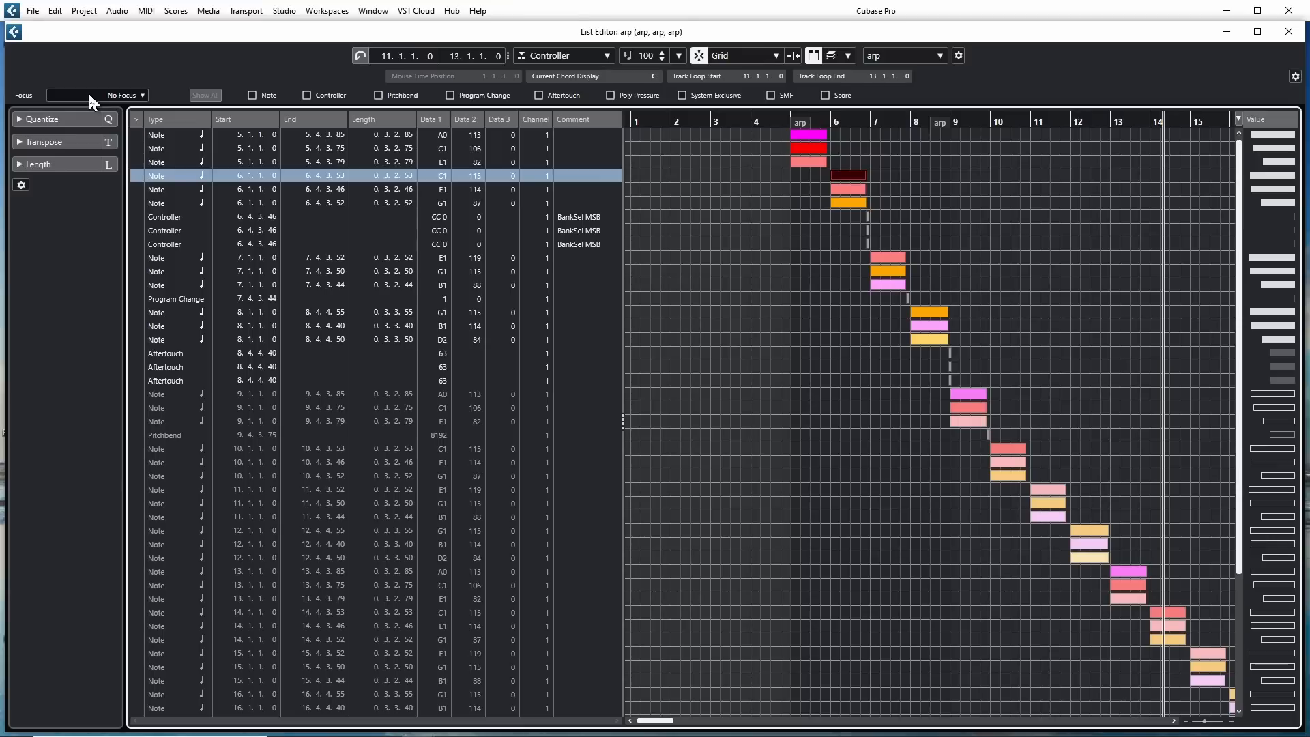
# Step: View the Focus options both with an event selected and with nothing selected, keeping No Focus
pyautogui.click(88, 94)
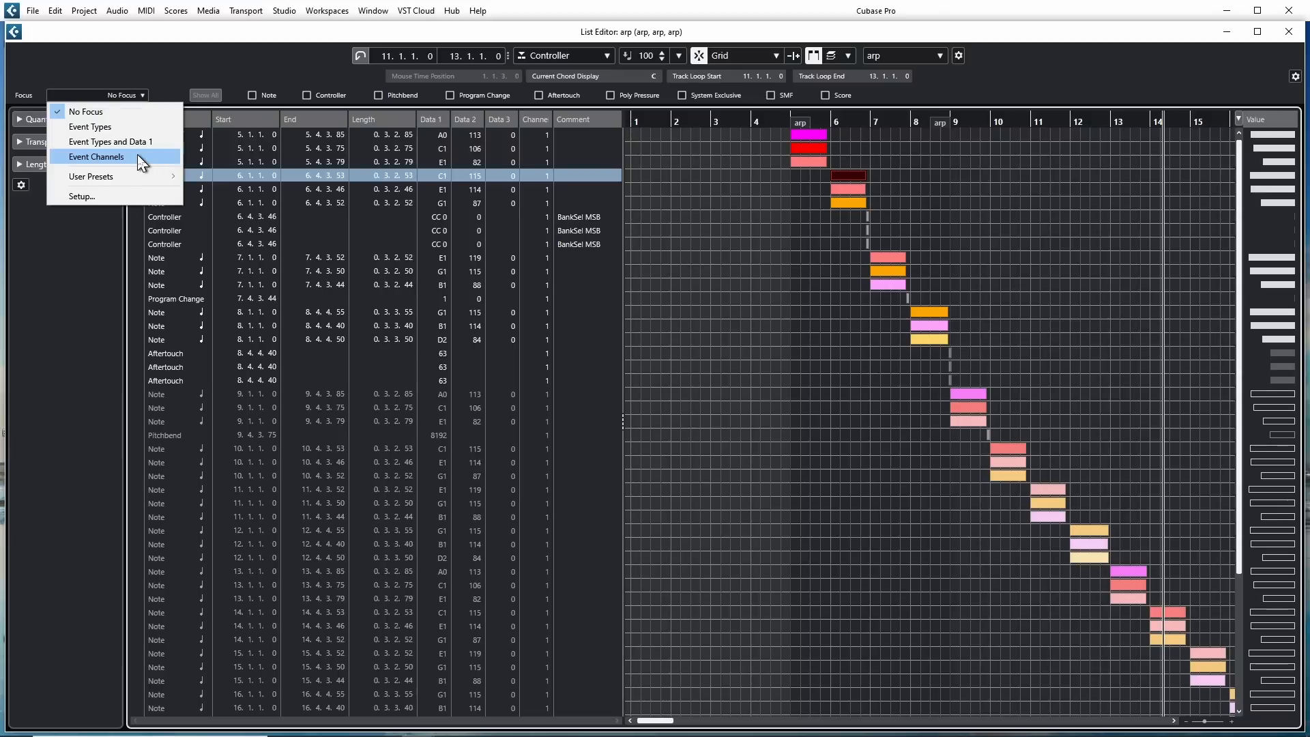
pyautogui.click(95, 113)
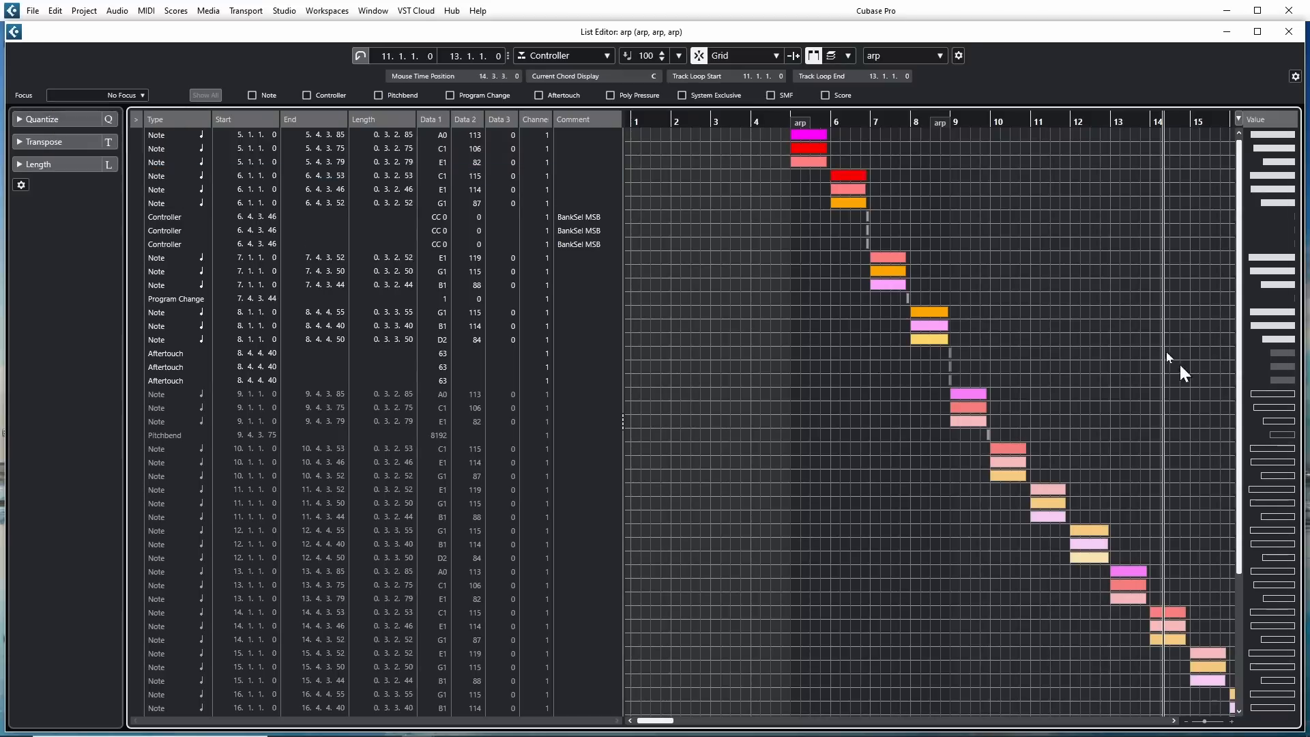
pyautogui.click(96, 97)
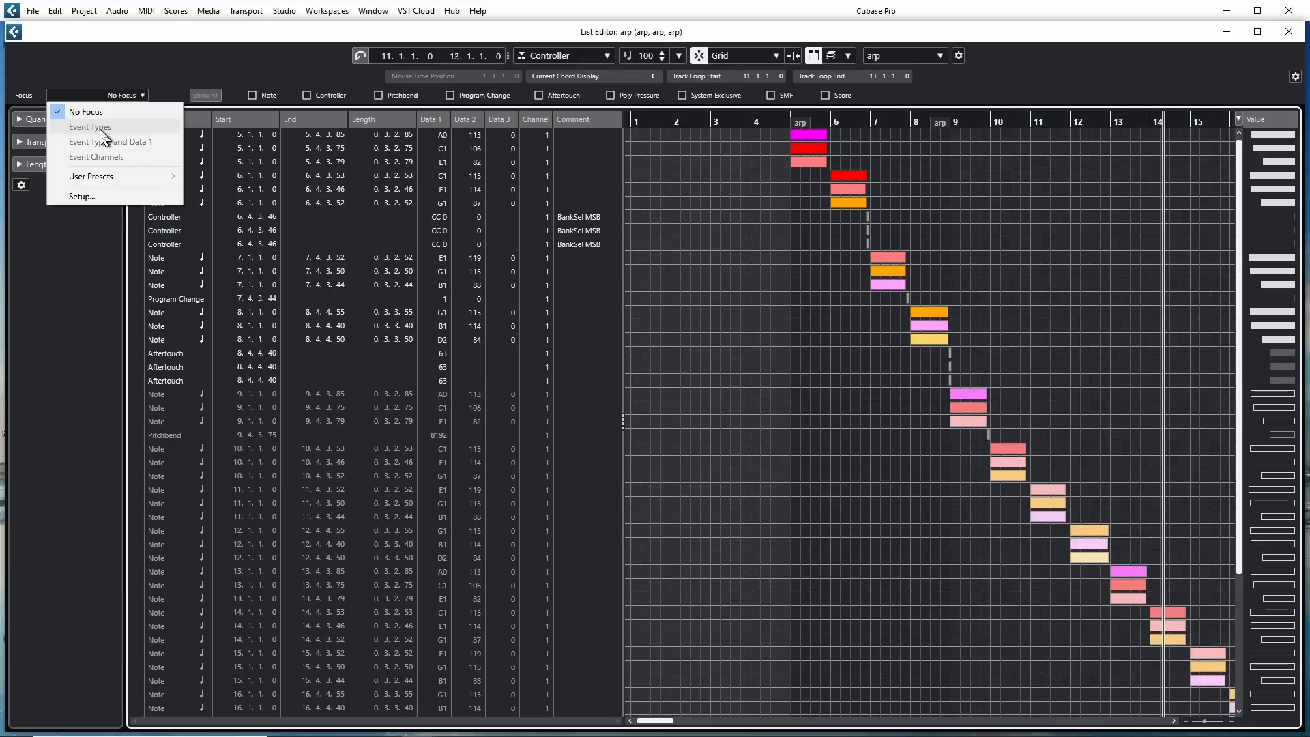
pyautogui.click(168, 82)
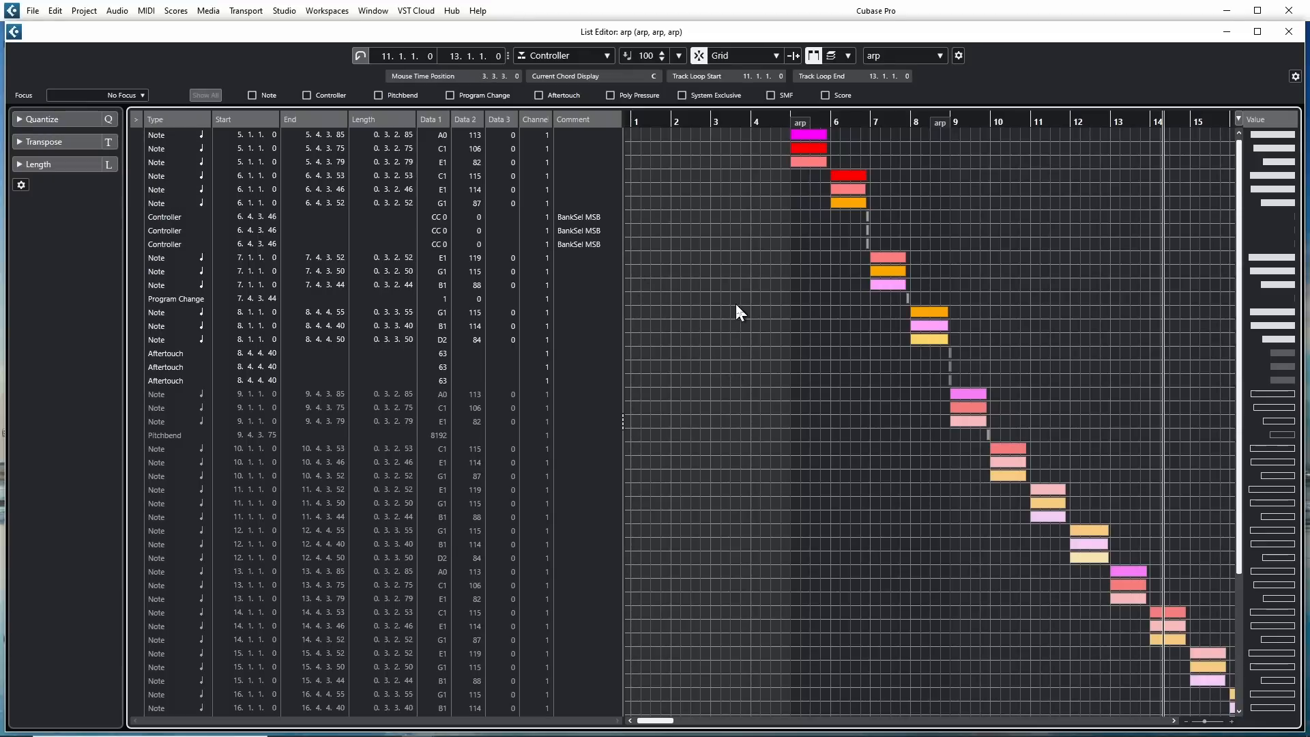
# Step: Select the first Controller event in bar 6, apply the Event Types focus to it and restore No Focus
pyautogui.click(889, 219)
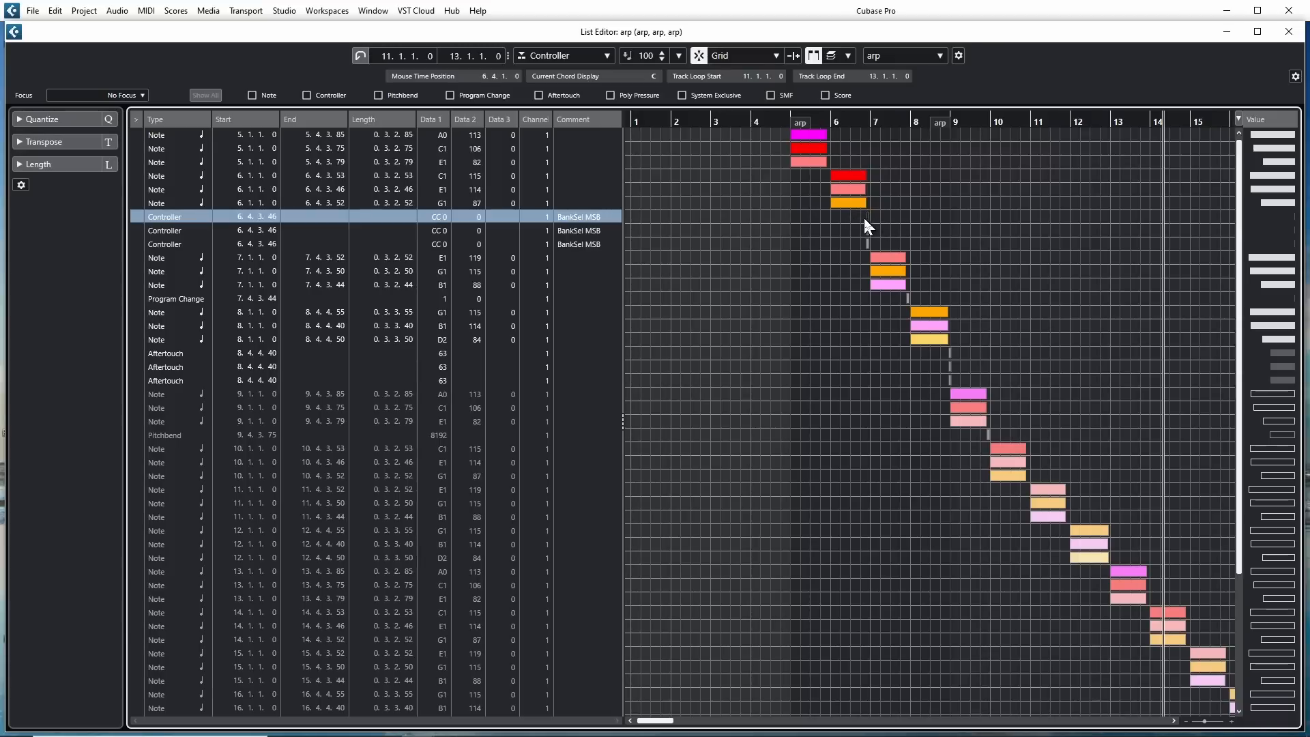
pyautogui.click(93, 95)
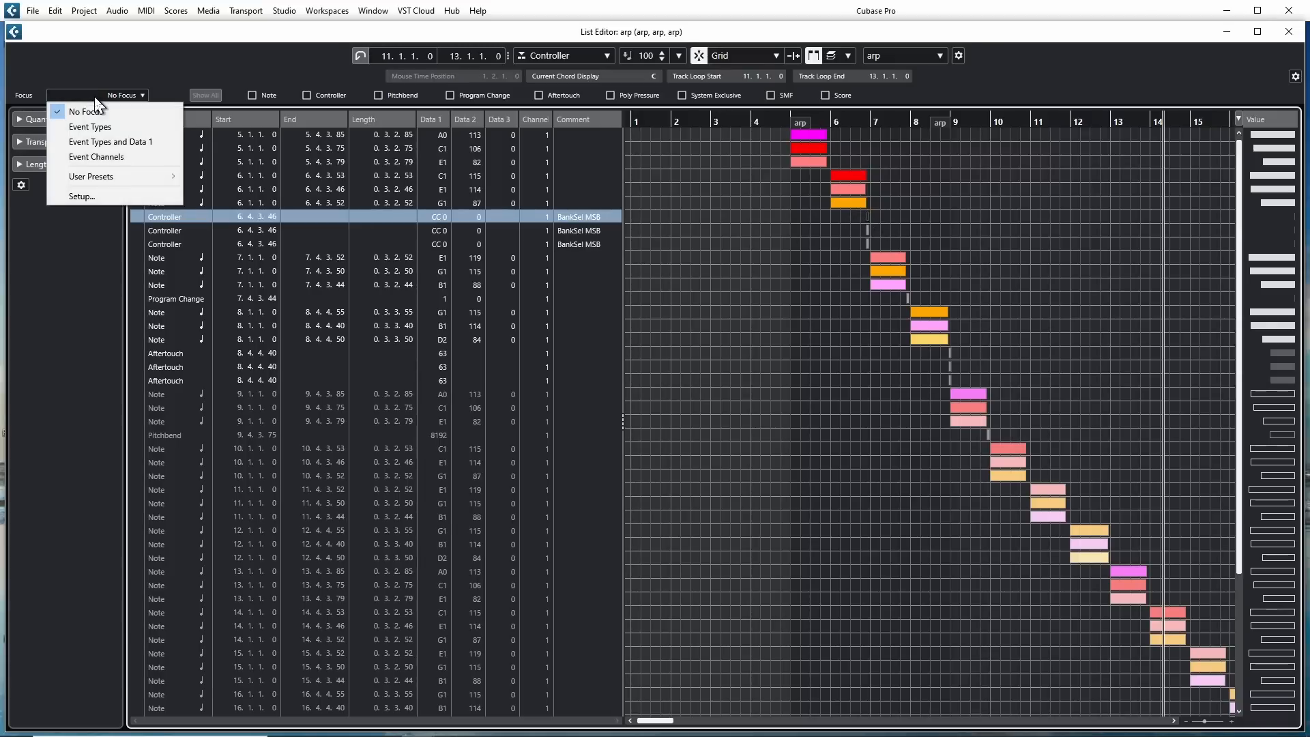
pyautogui.click(124, 130)
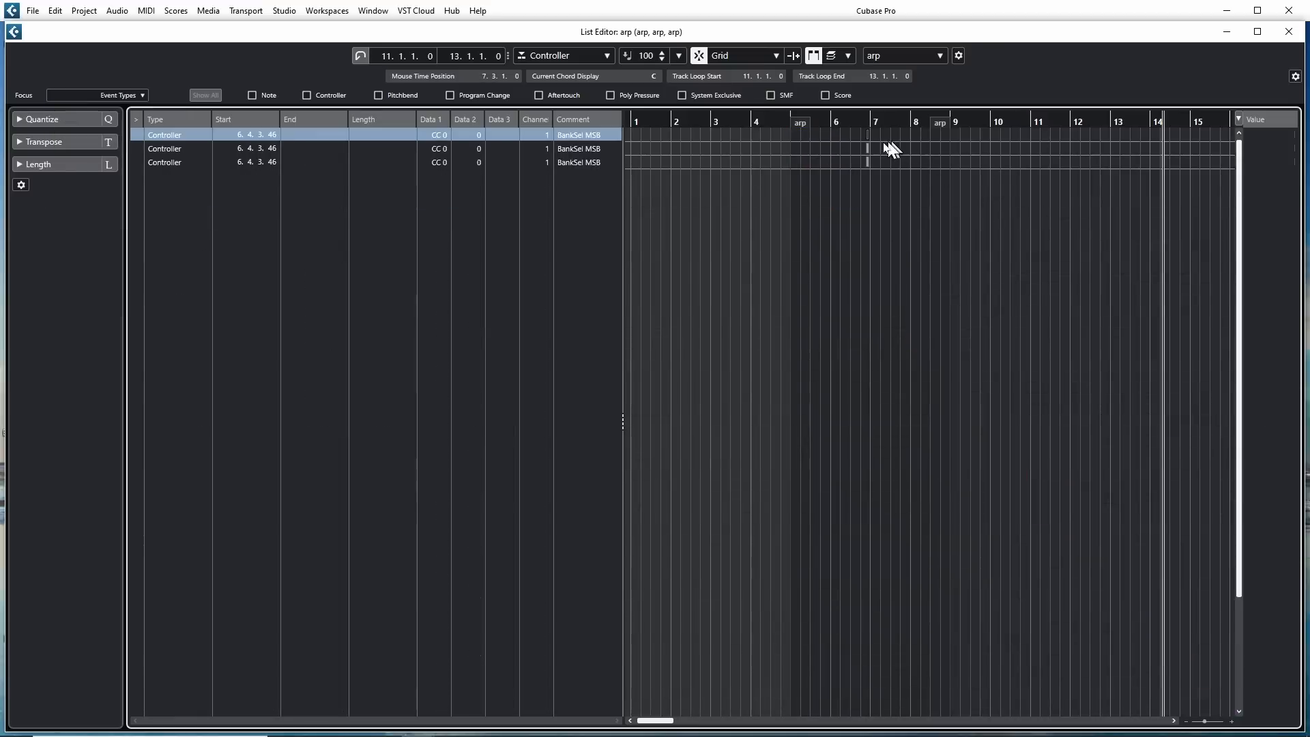
pyautogui.click(883, 170)
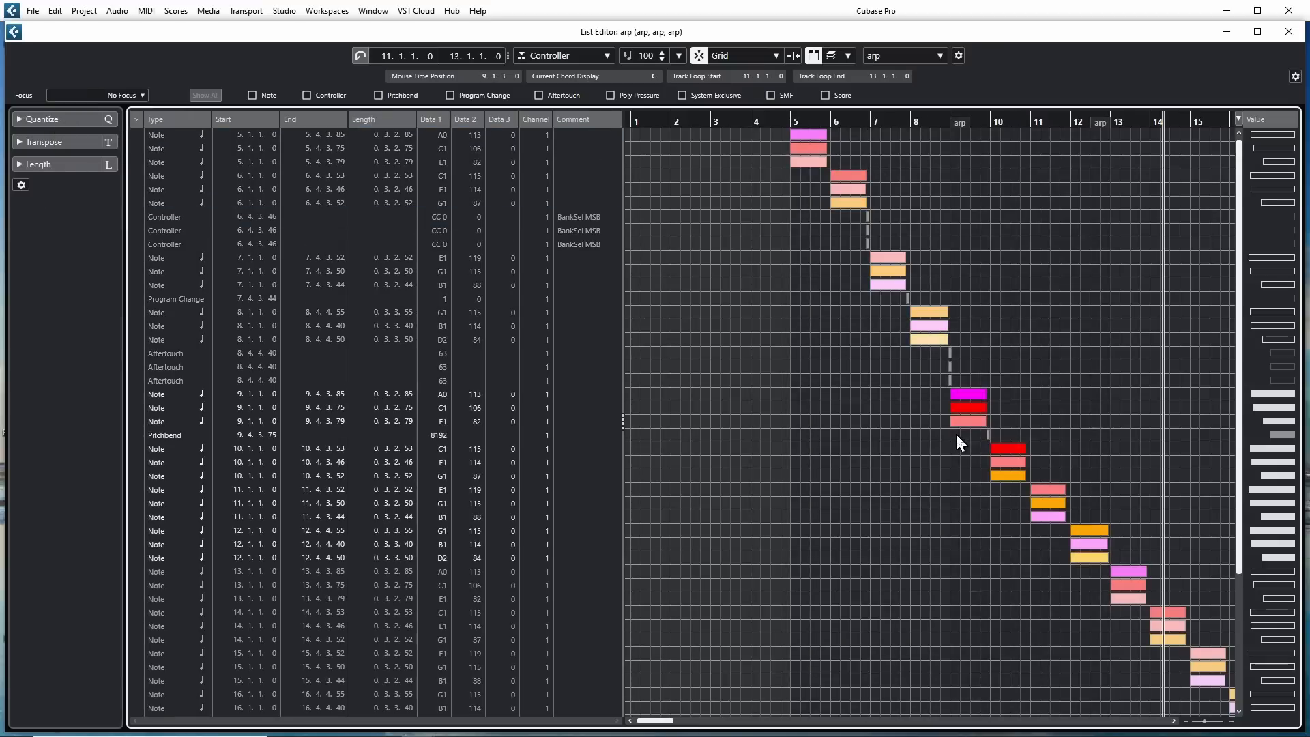
# Step: Select the Pitchbend event in bar 9, apply the Event Types focus and return to No Focus
pyautogui.moveTo(972, 435); pyautogui.dragTo(1043, 435)
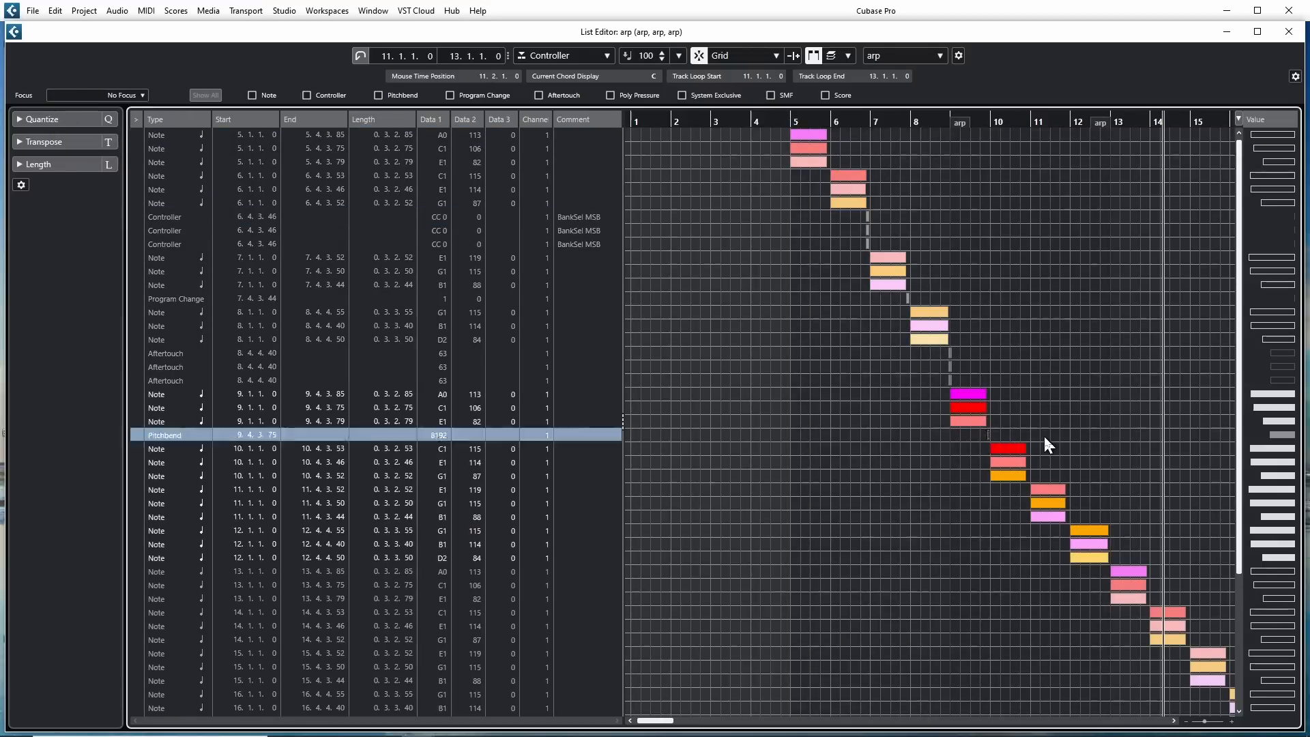
pyautogui.click(114, 95)
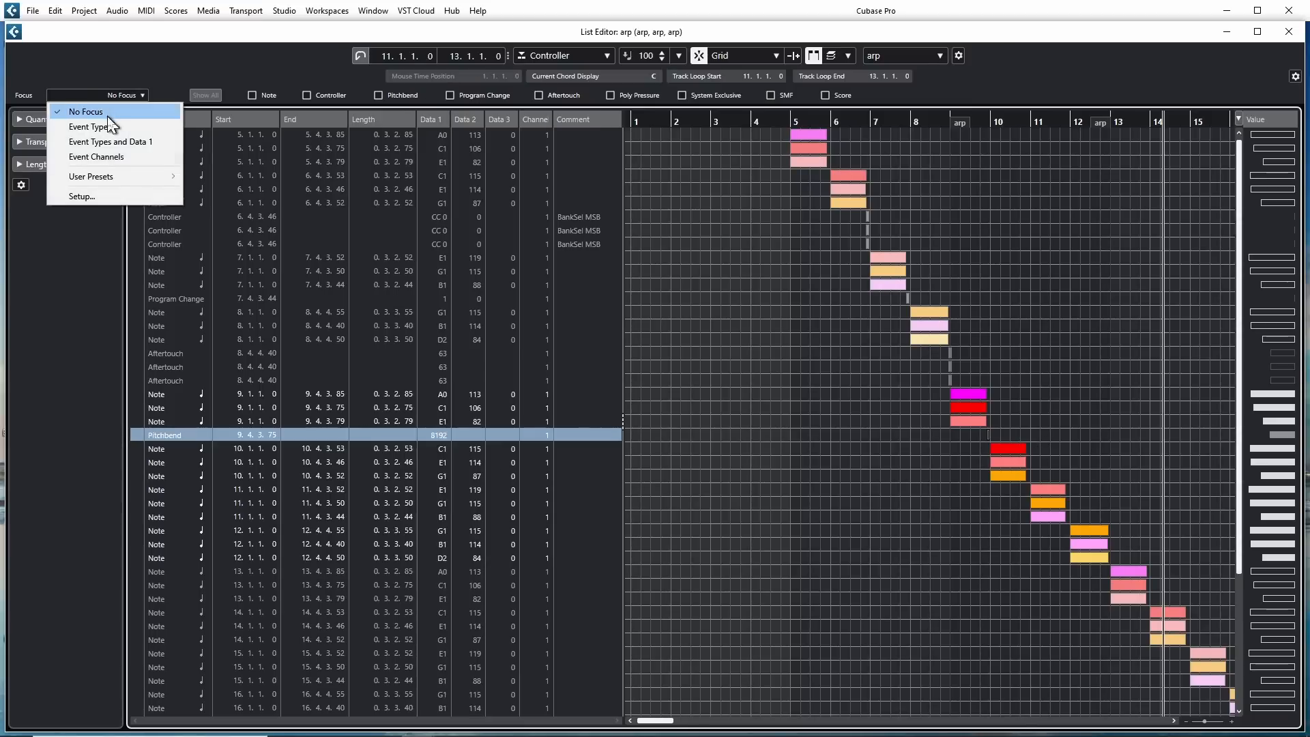
pyautogui.click(103, 127)
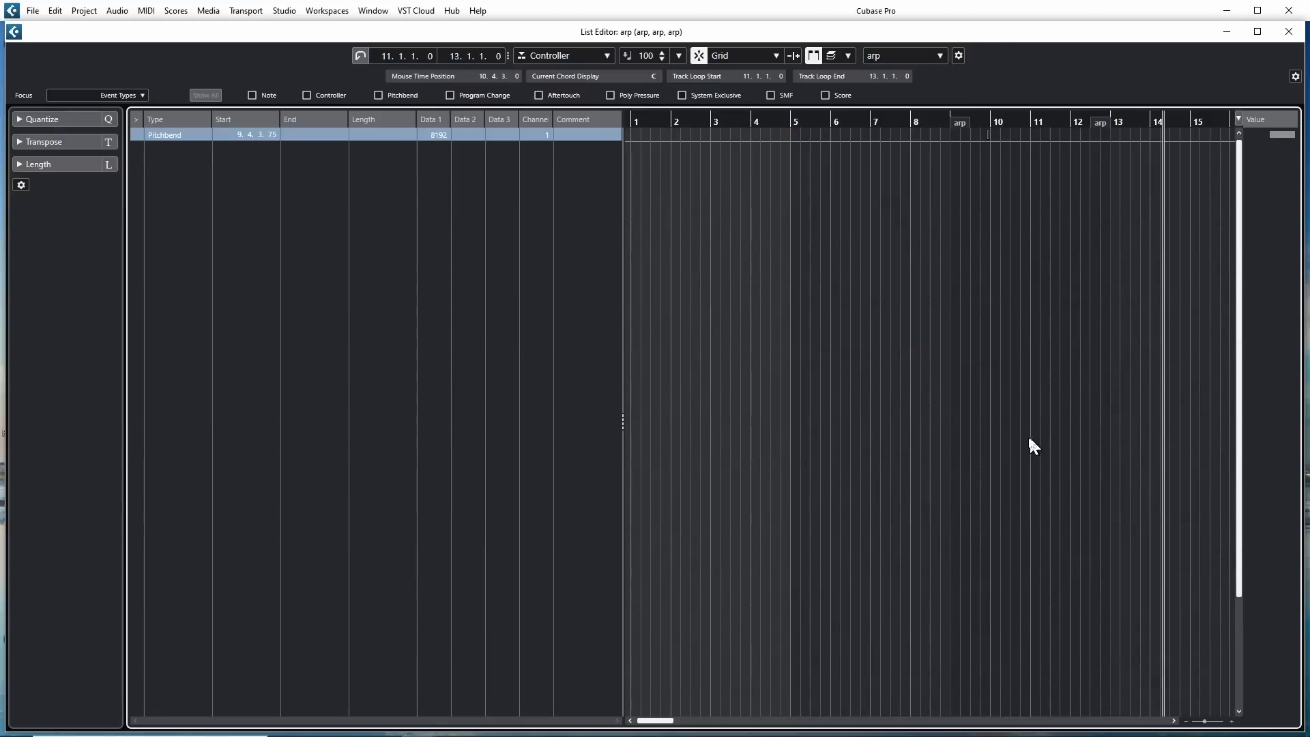
pyautogui.click(114, 95)
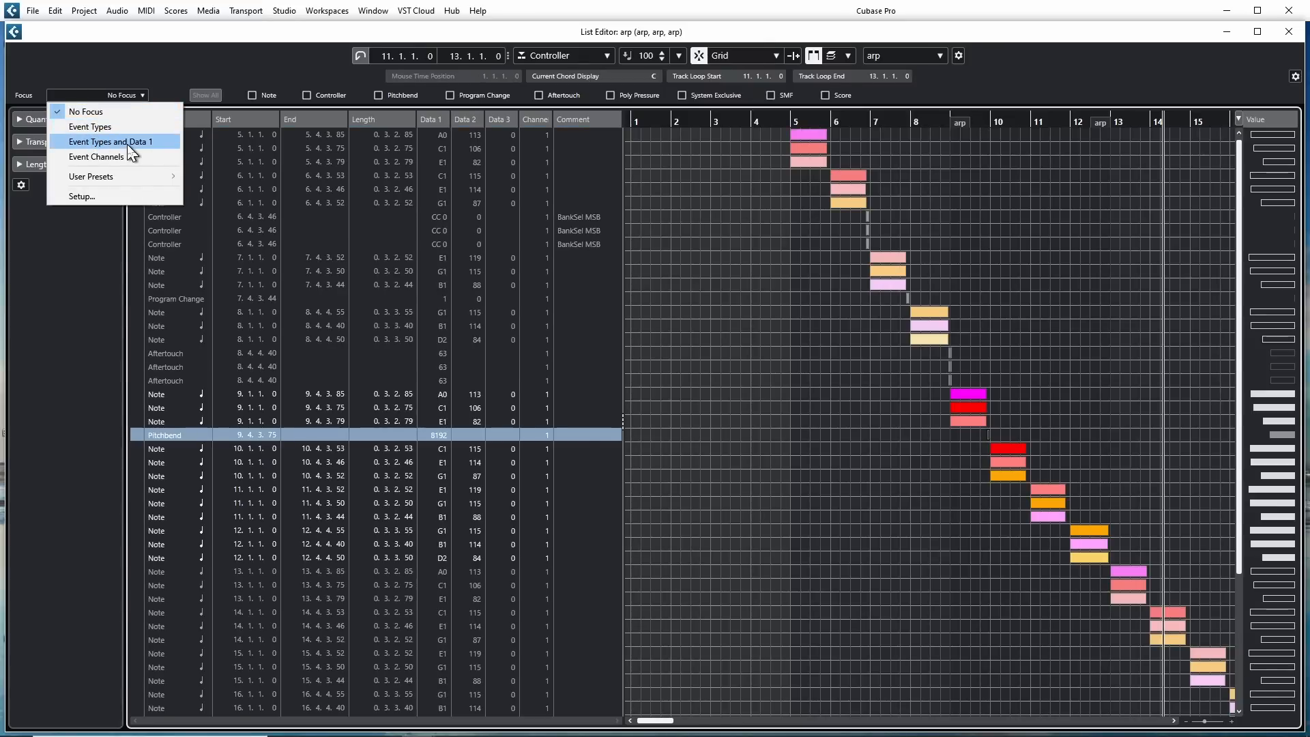
pyautogui.click(747, 336)
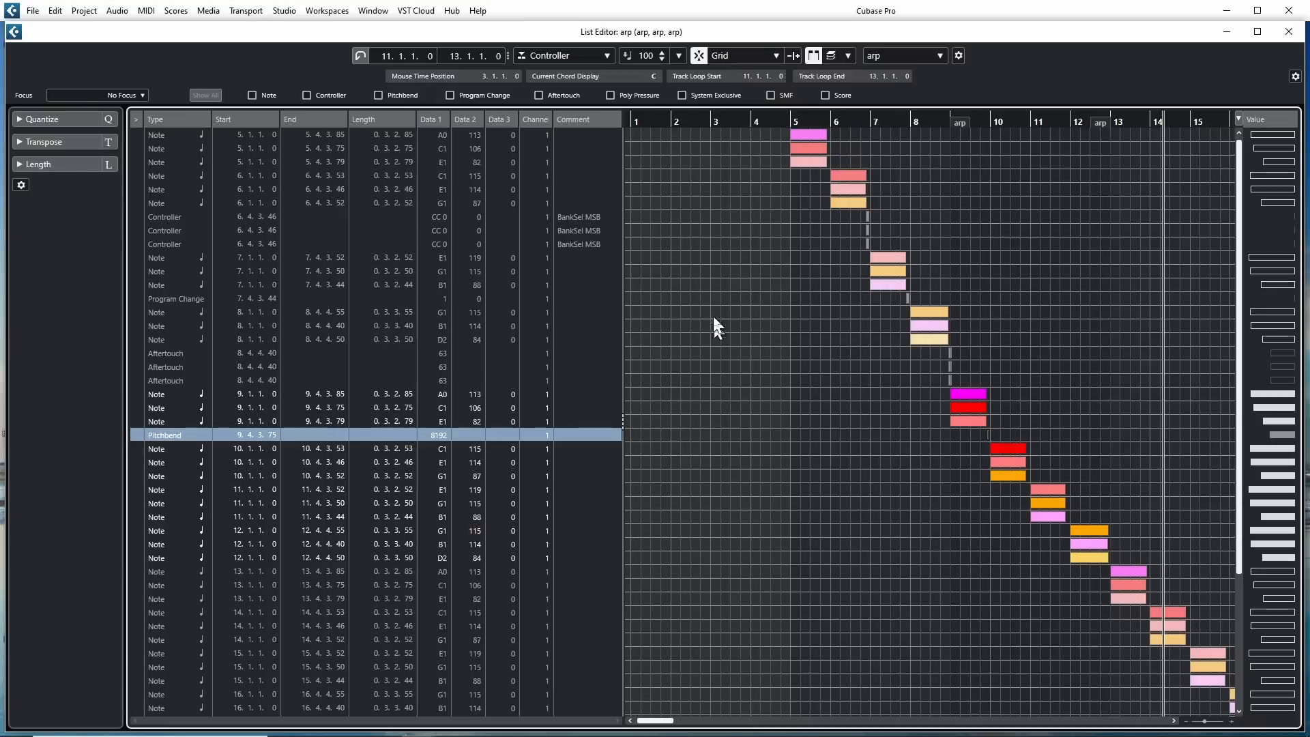
# Step: Focus on Event Types and Data 1 of the E1 note in bar 7, select notes among the filtered events, and restore No Focus
pyautogui.click(894, 260)
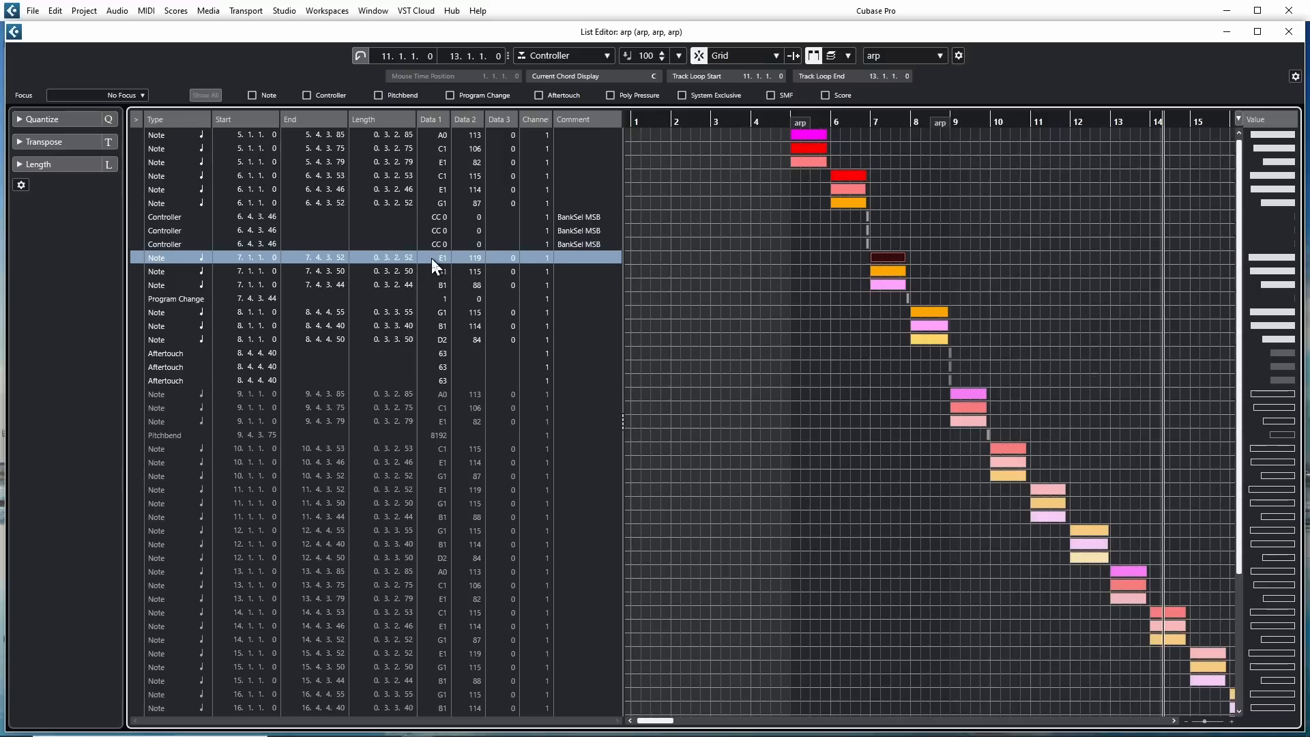
pyautogui.click(83, 94)
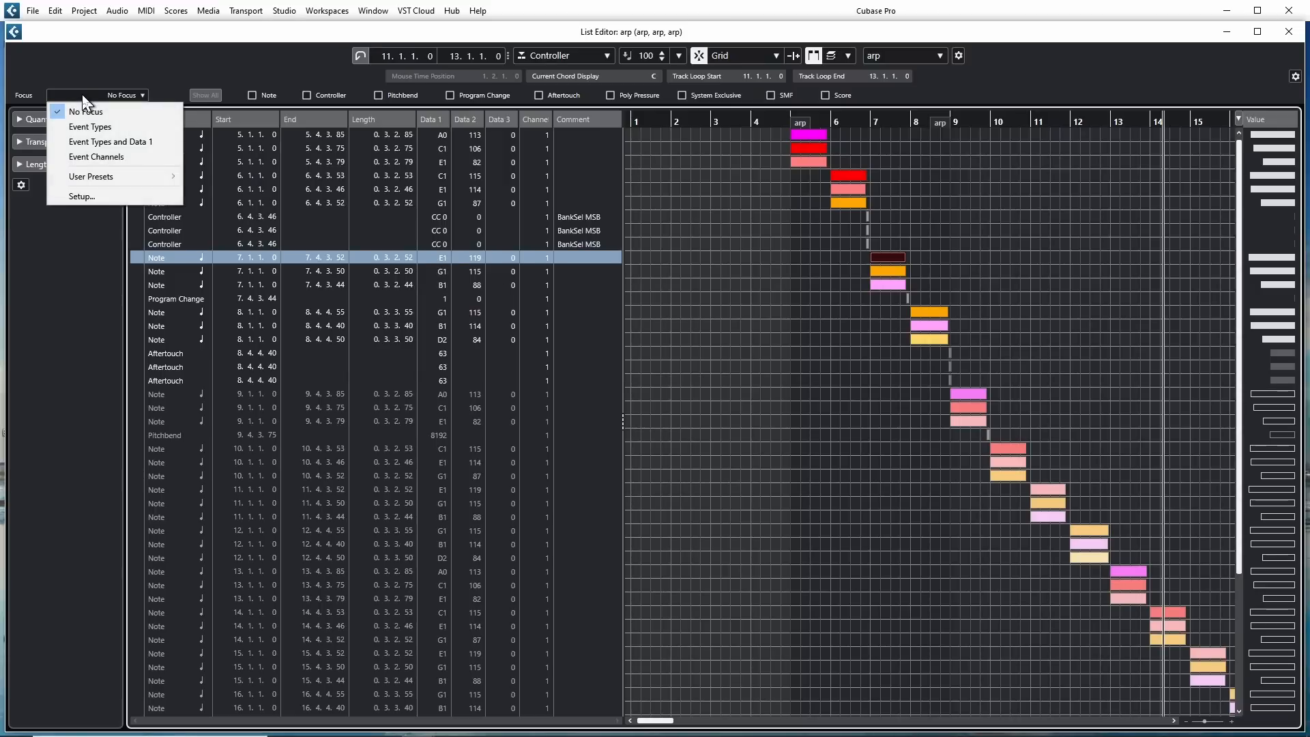
pyautogui.click(128, 140)
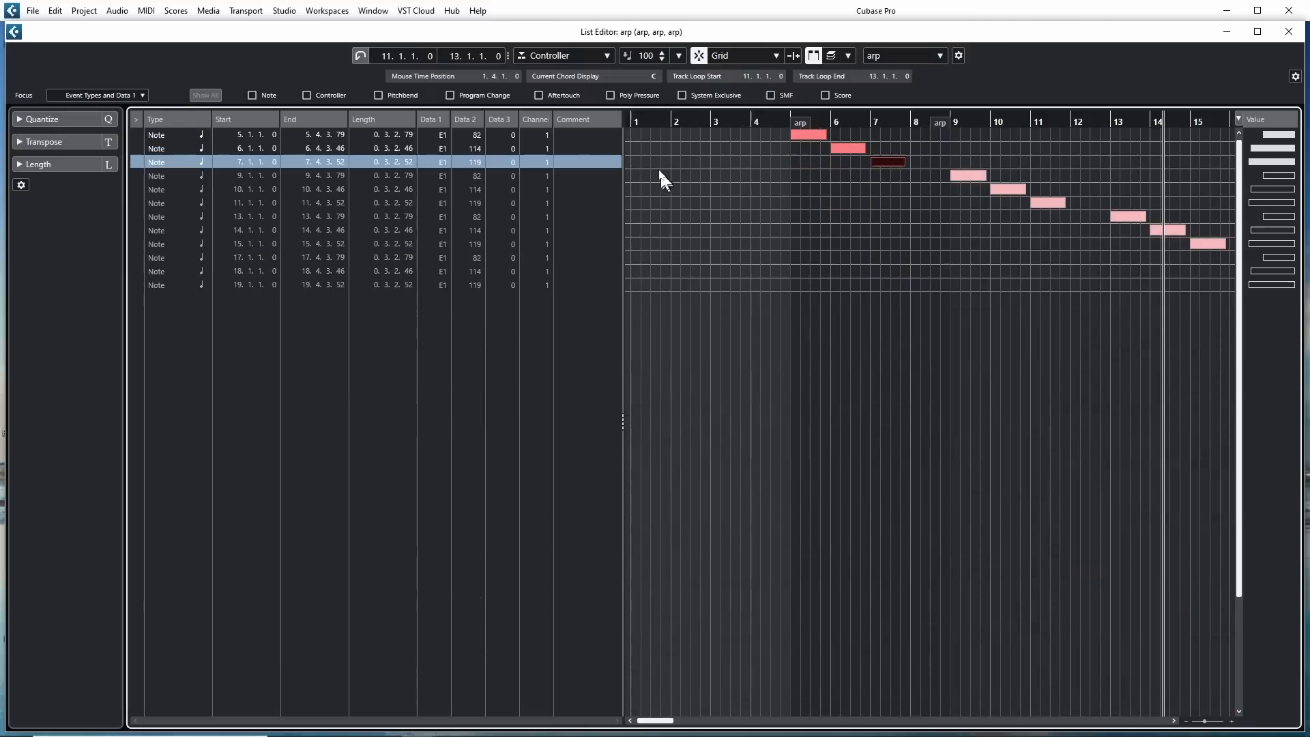
pyautogui.click(812, 136)
pyautogui.click(846, 146)
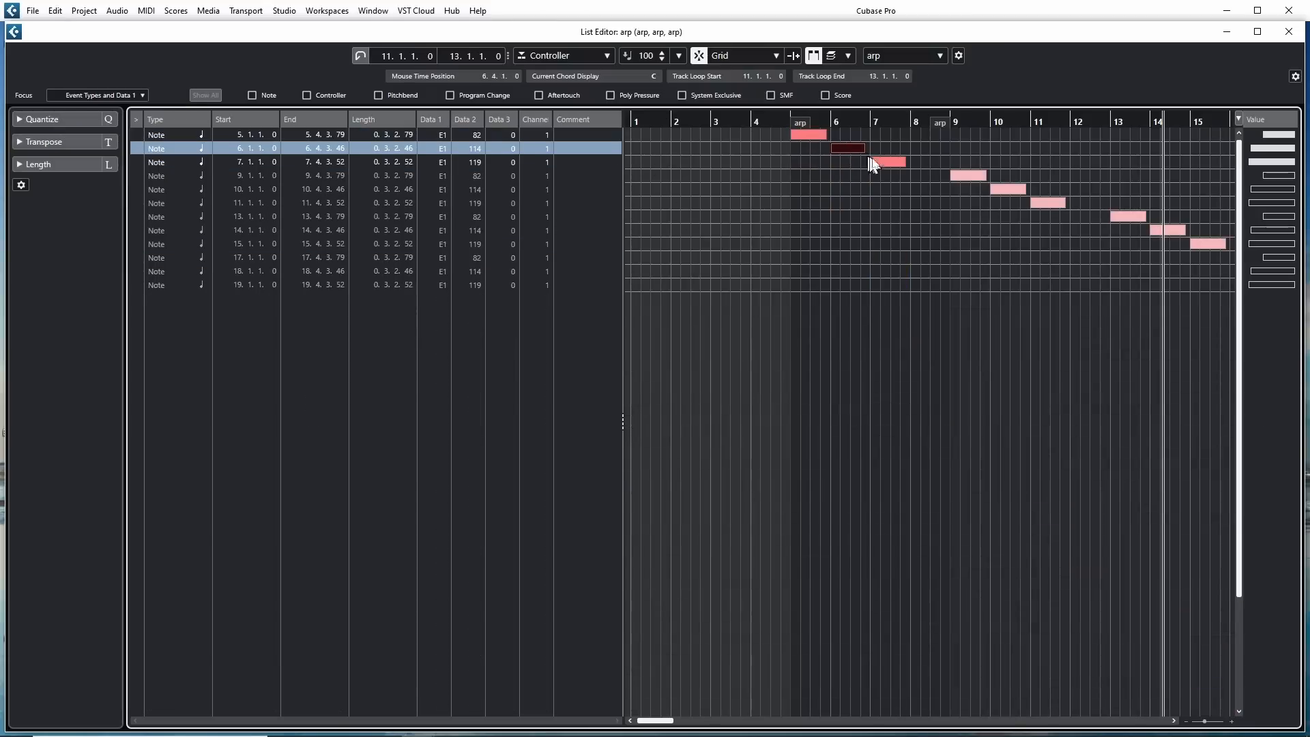
pyautogui.click(879, 159)
pyautogui.click(968, 176)
pyautogui.click(95, 95)
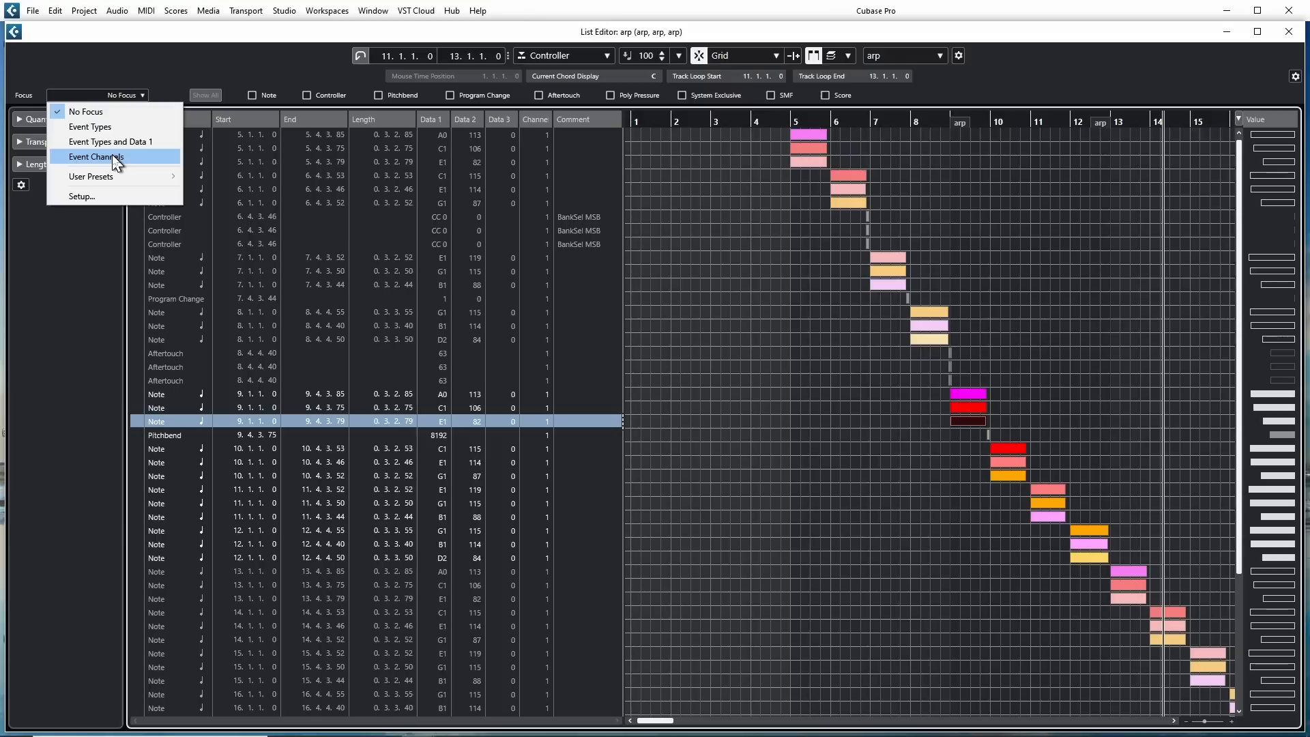
pyautogui.click(71, 117)
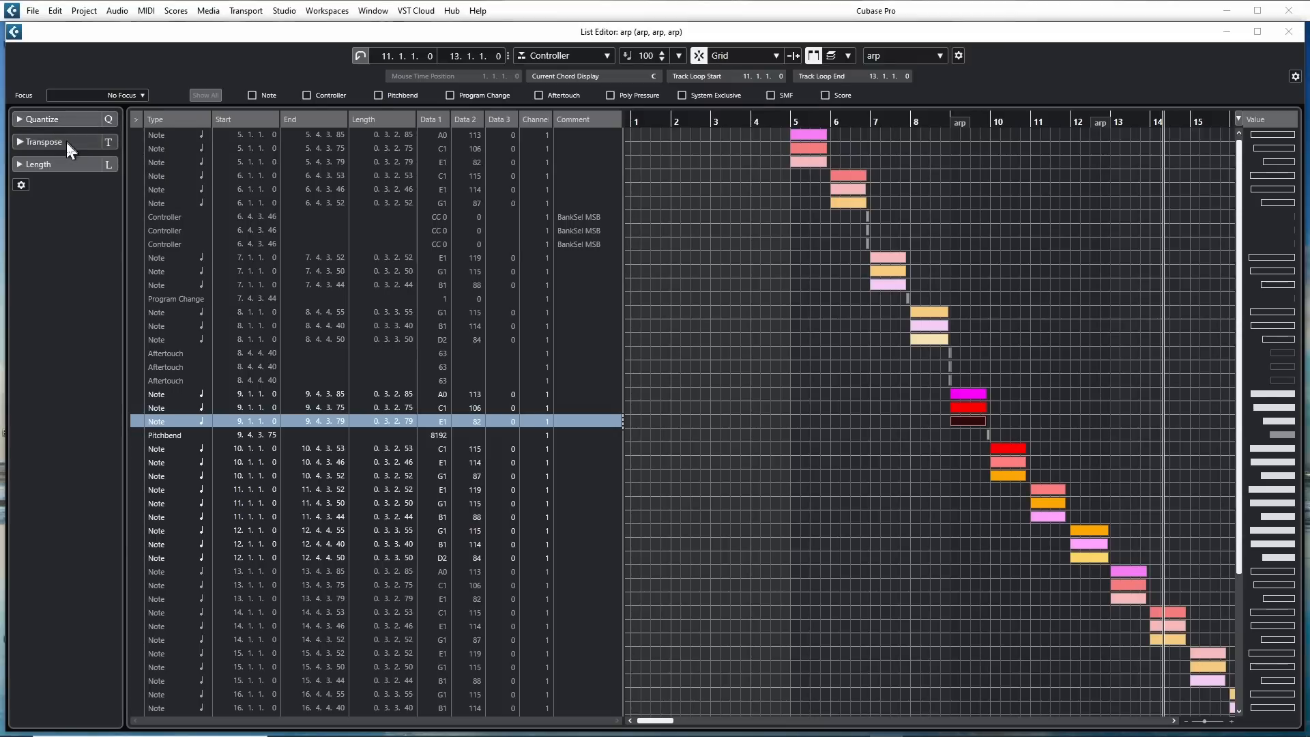
# Step: Open the Focus setup's Logical Editor and view its list of presets
pyautogui.click(105, 94)
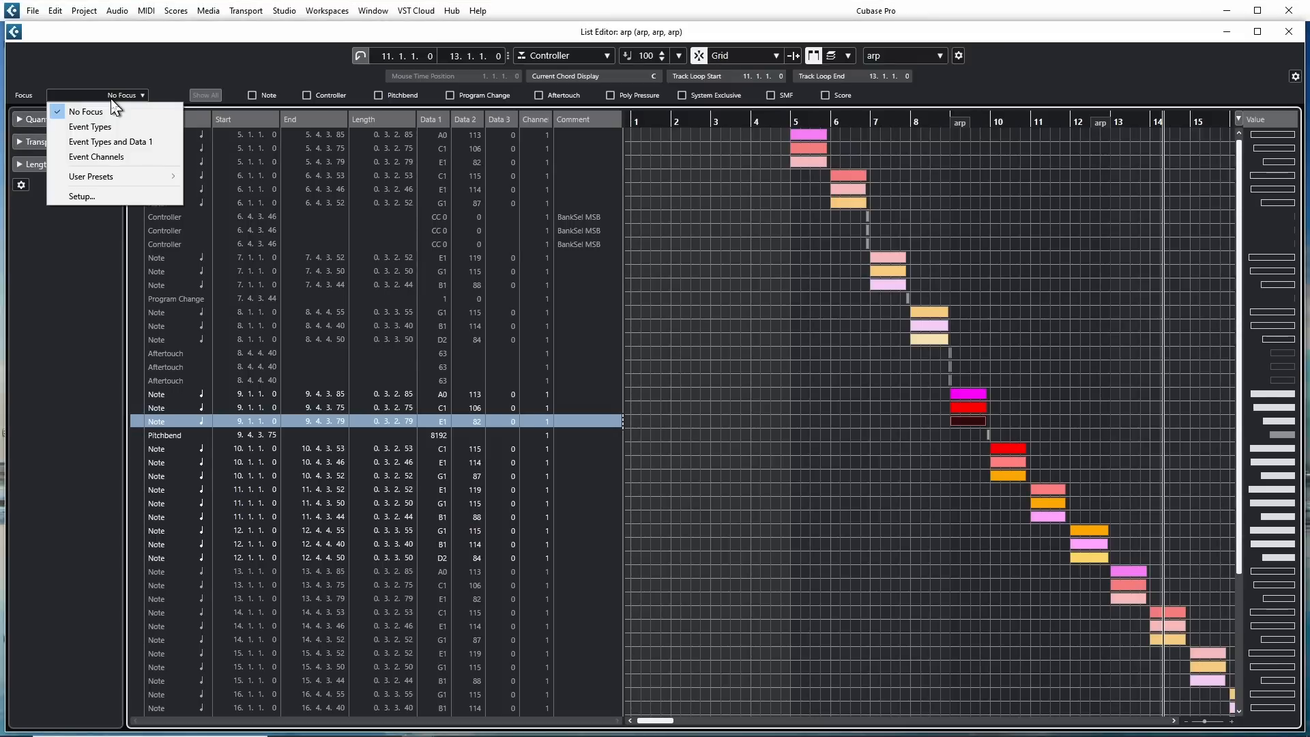
pyautogui.click(82, 196)
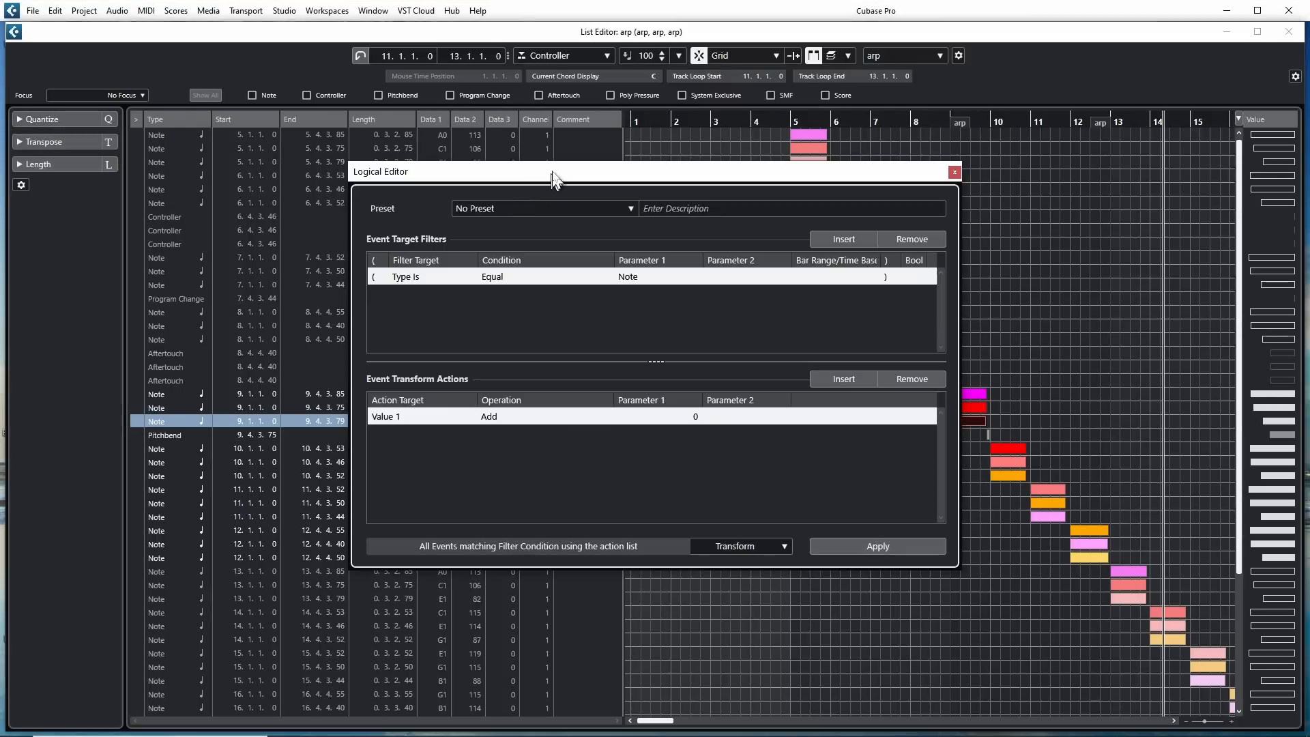
pyautogui.moveTo(547, 169); pyautogui.dragTo(395, 247)
pyautogui.click(473, 278)
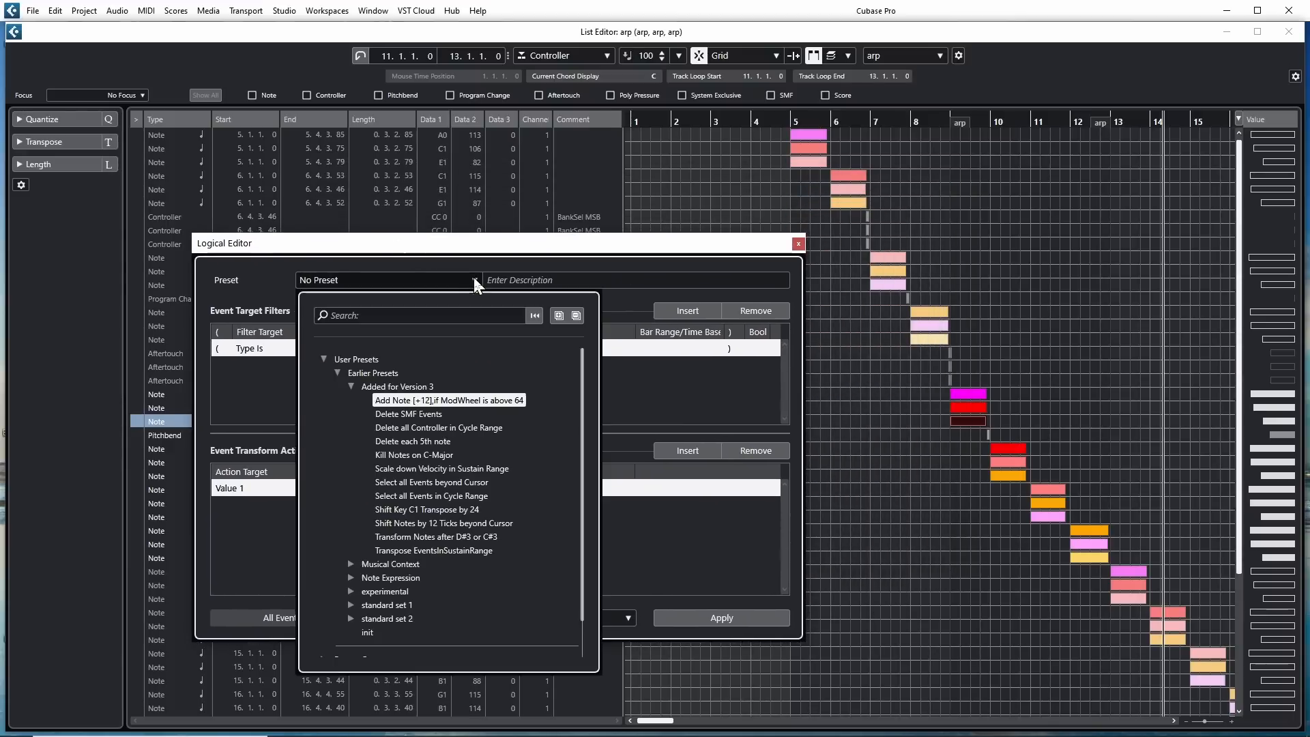
pyautogui.click(415, 279)
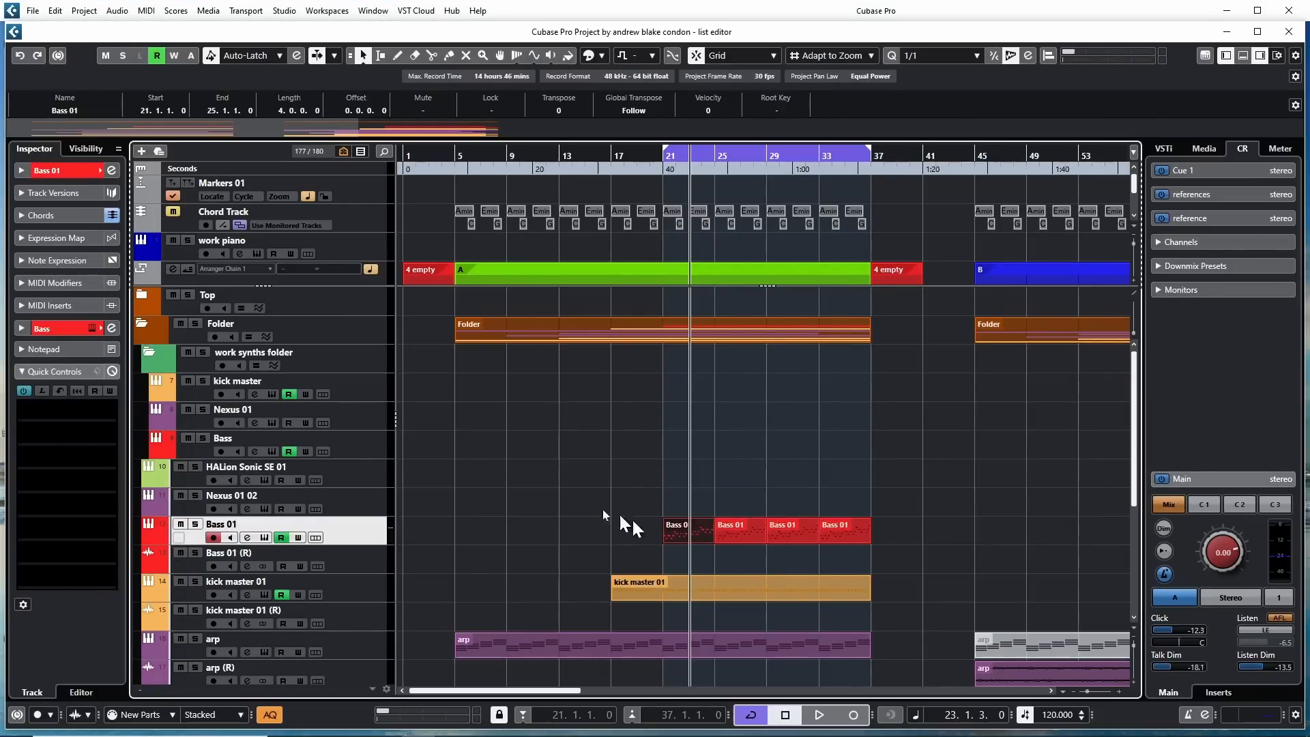
# Step: Open the Bass 01 parts in the List Editor and move the playback cursor to bars 22, 23 and 24
pyautogui.click(146, 10)
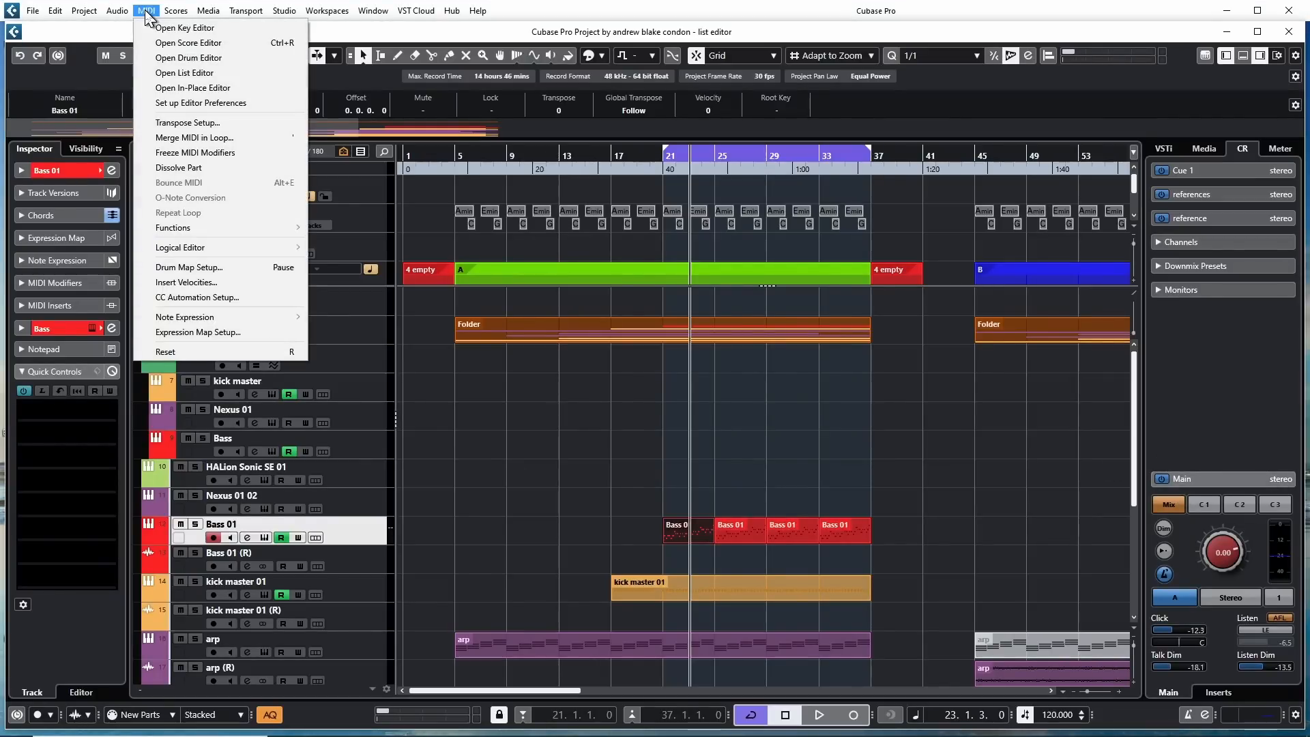
pyautogui.click(183, 73)
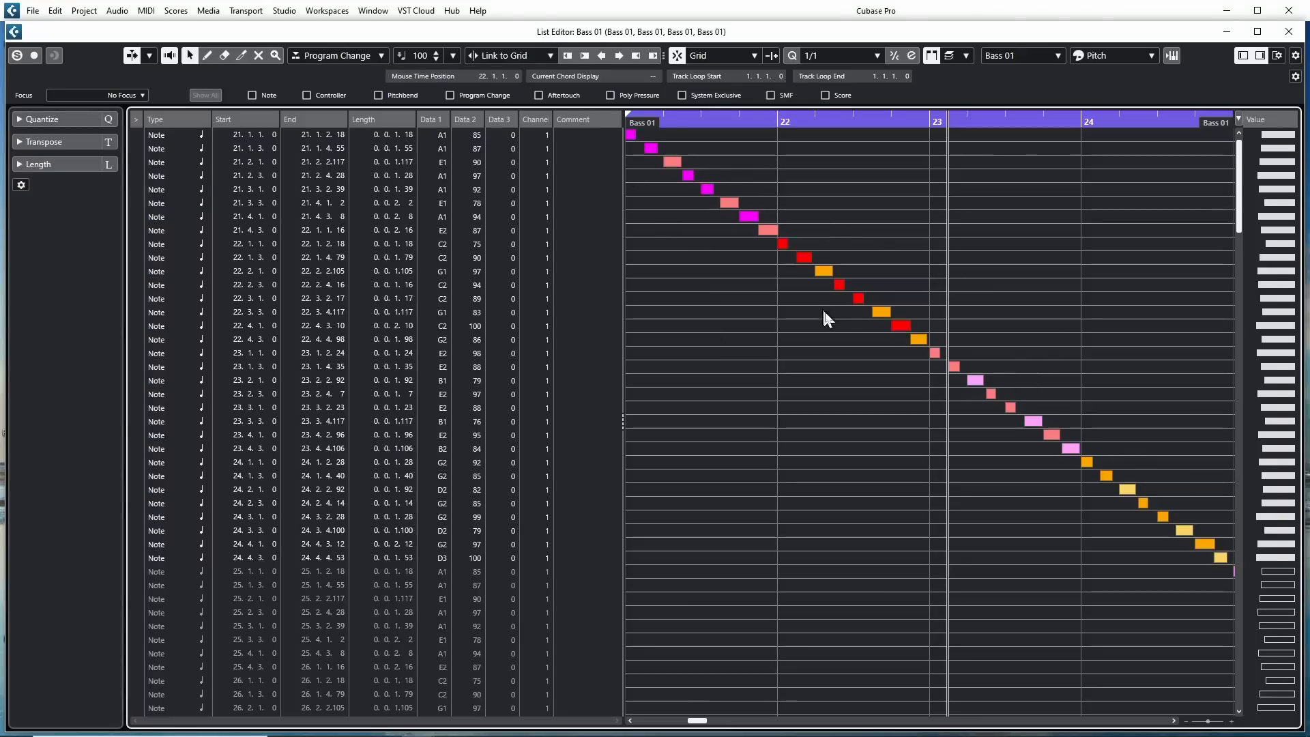
pyautogui.click(780, 122)
pyautogui.click(926, 123)
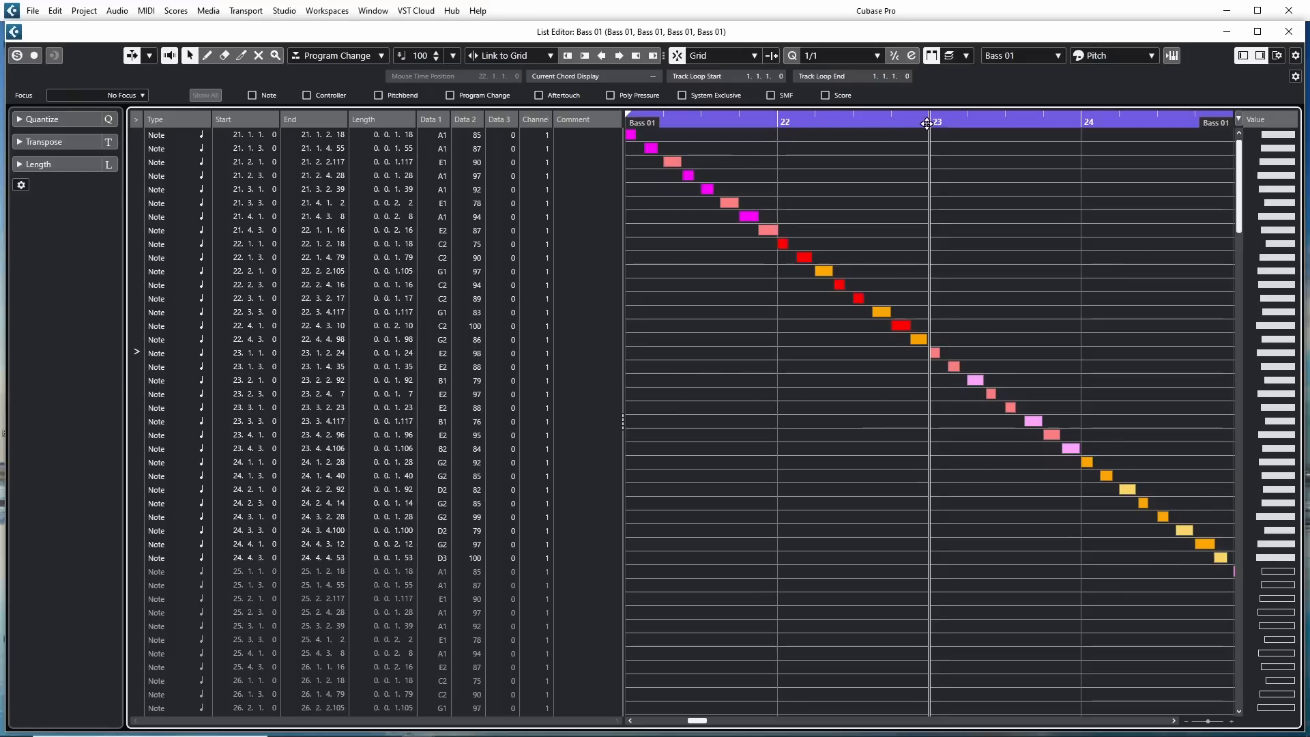
pyautogui.click(1081, 123)
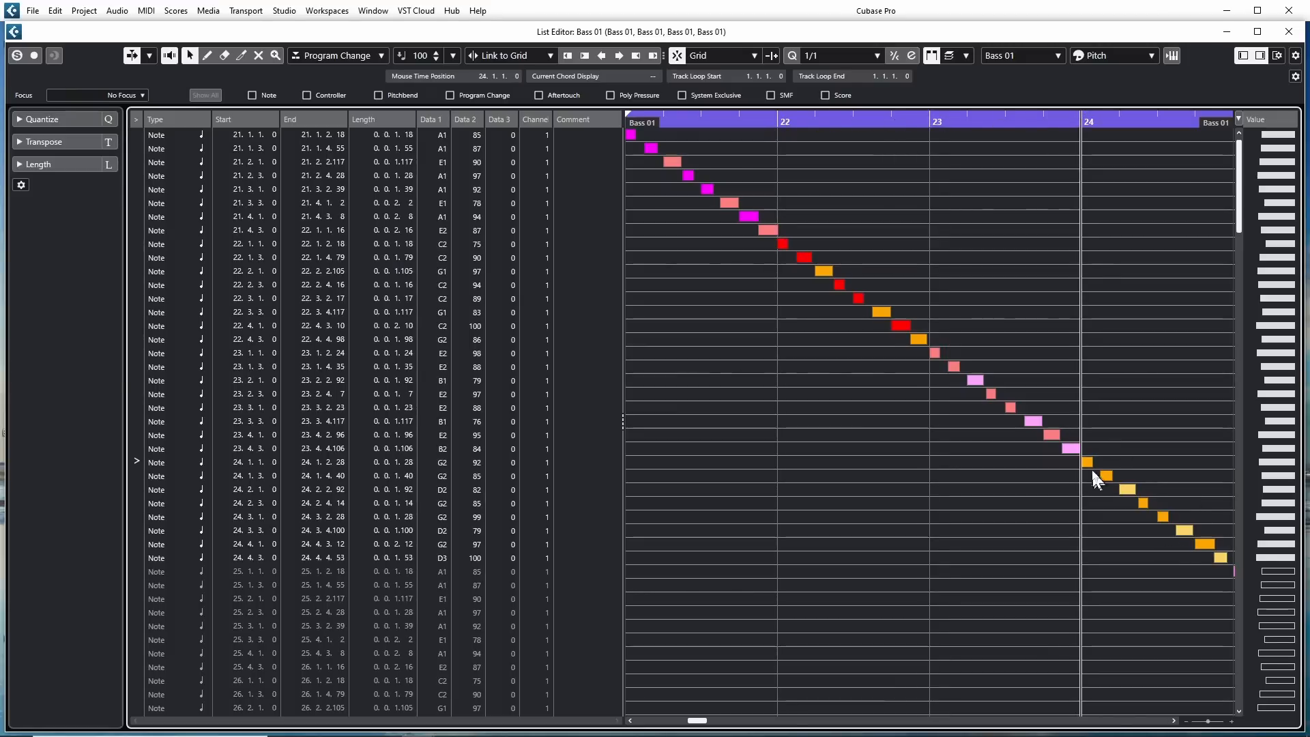
# Step: Select the bass notes at 24.1.1 and 23.4.3, return the cursor to bar 23 and select the E2 note starting there
pyautogui.click(1086, 462)
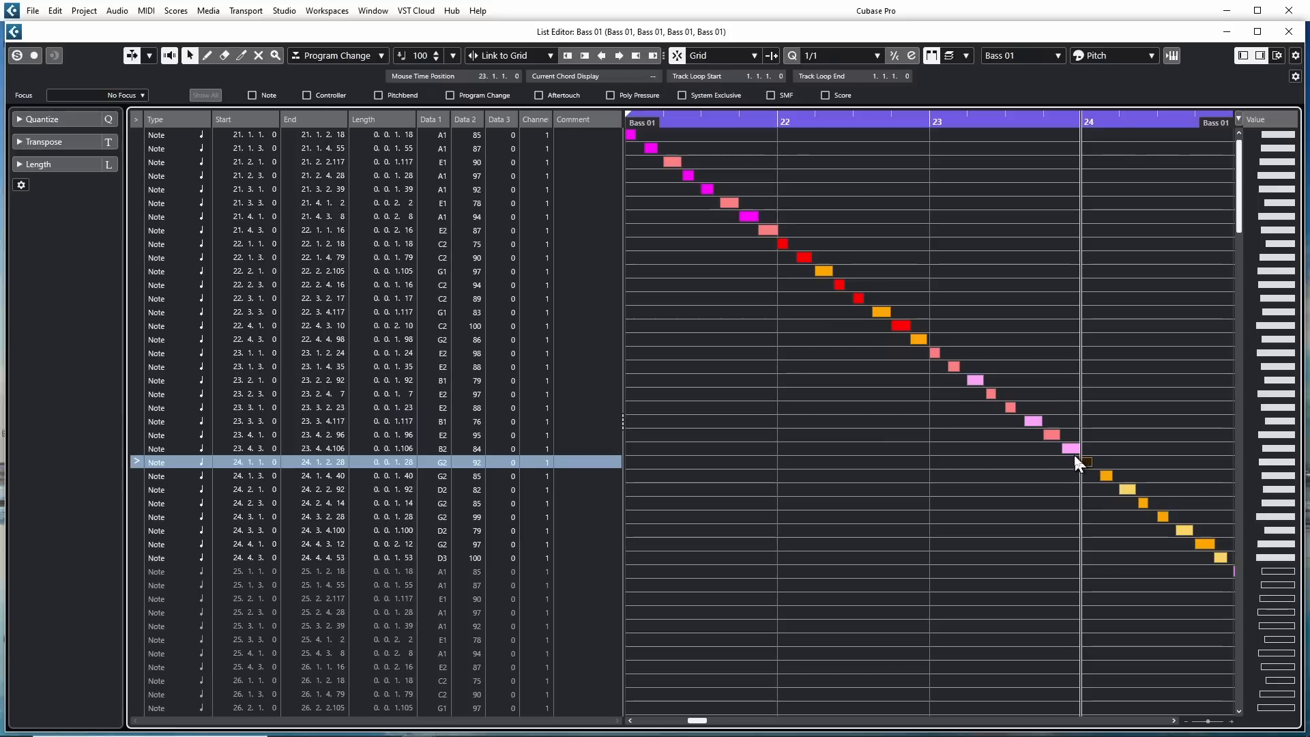
pyautogui.click(1071, 447)
pyautogui.click(929, 122)
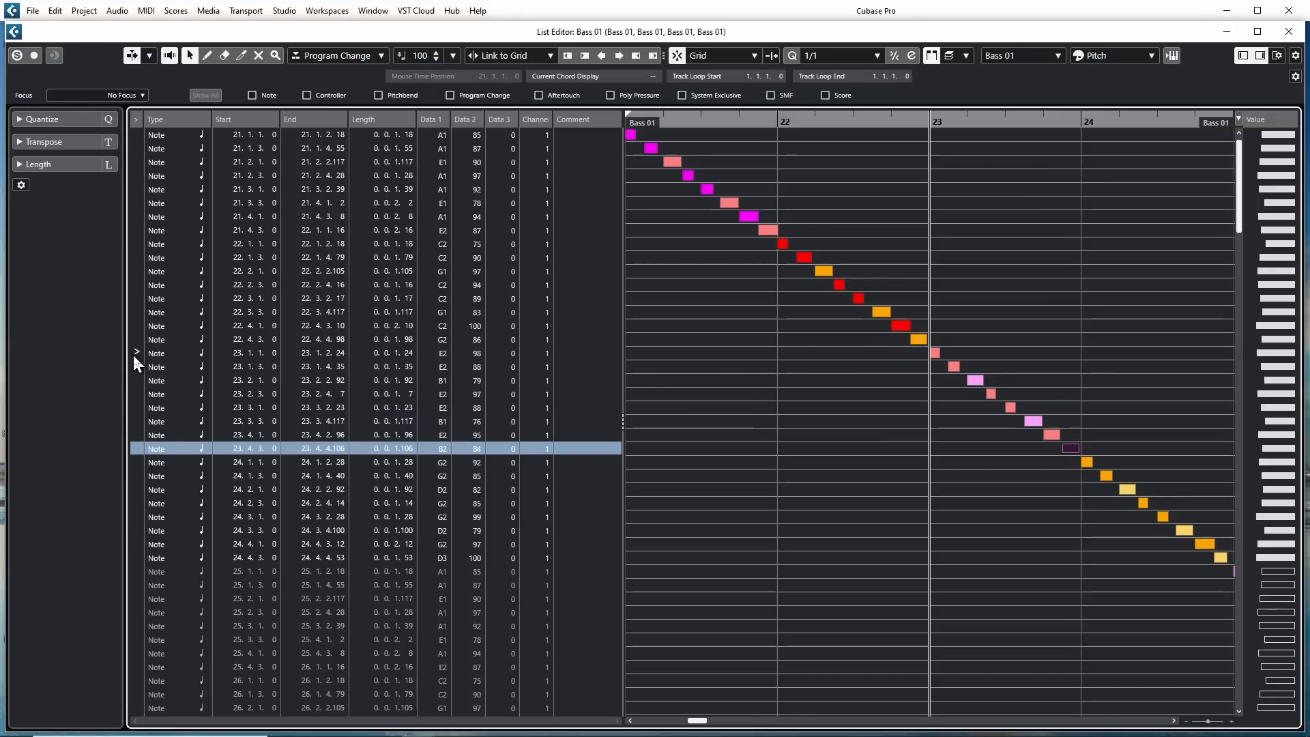
pyautogui.click(934, 354)
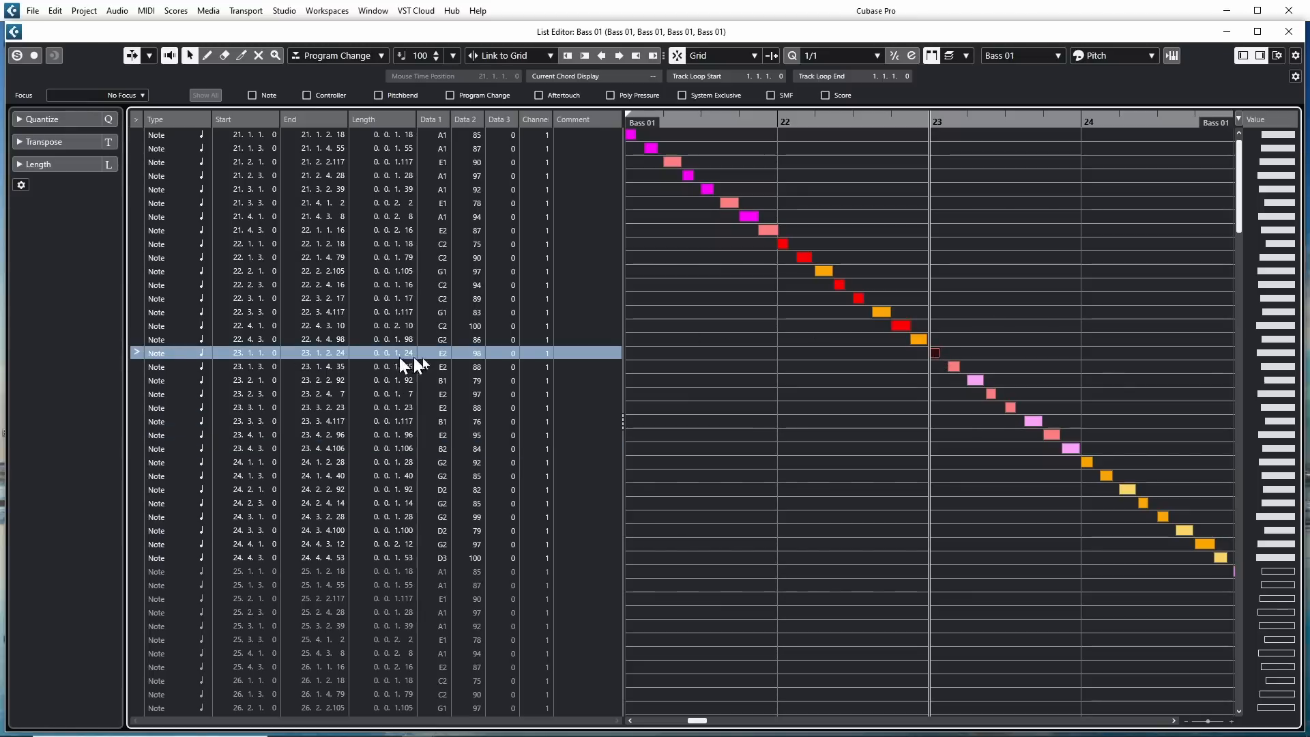
# Step: Jump the playback cursor to the notes starting at 23.1.3, 22.3.3 and 23.1.1 from their rows in the event list
pyautogui.click(133, 369)
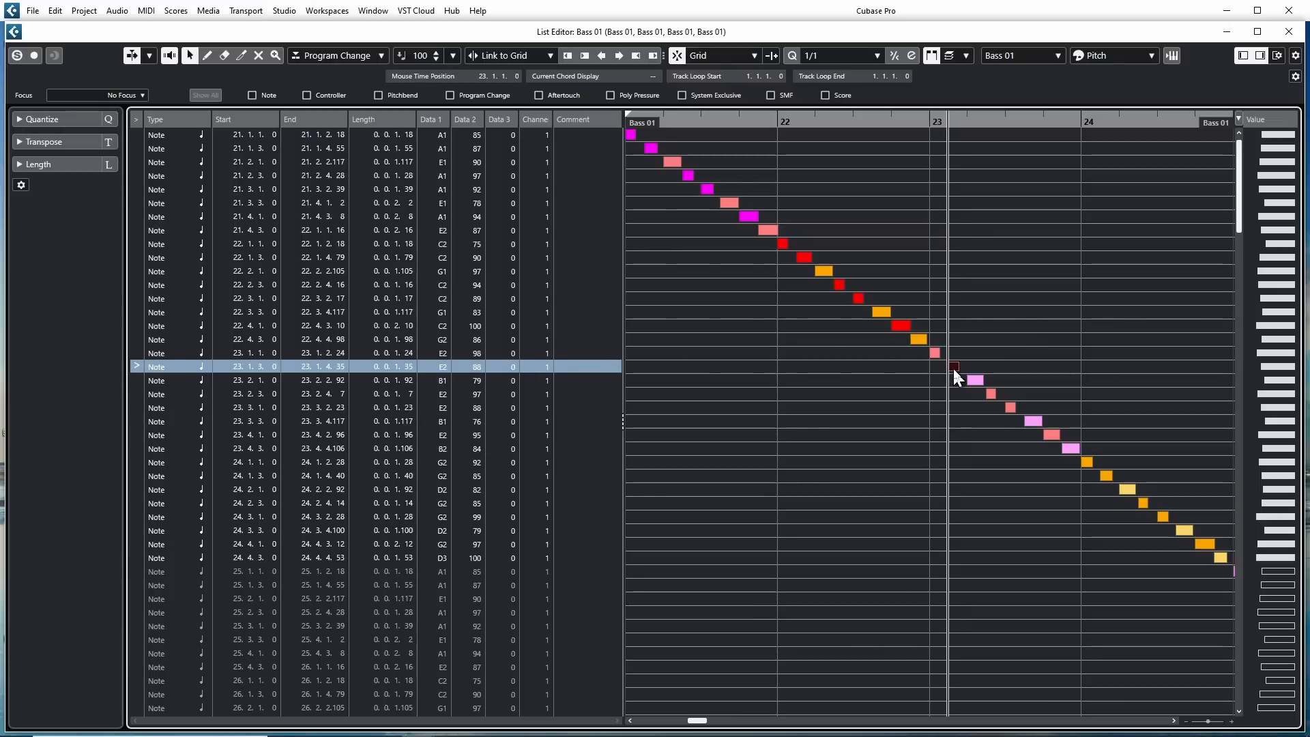
pyautogui.click(138, 315)
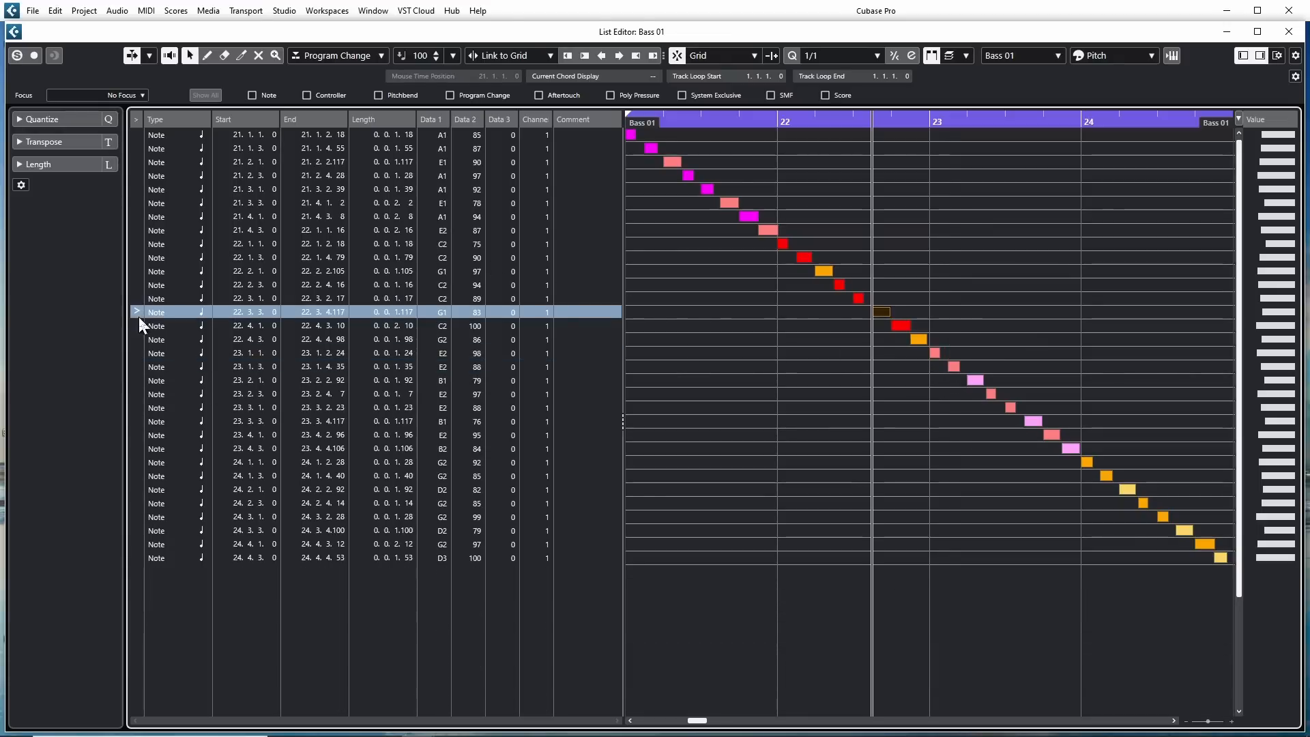
pyautogui.click(134, 337)
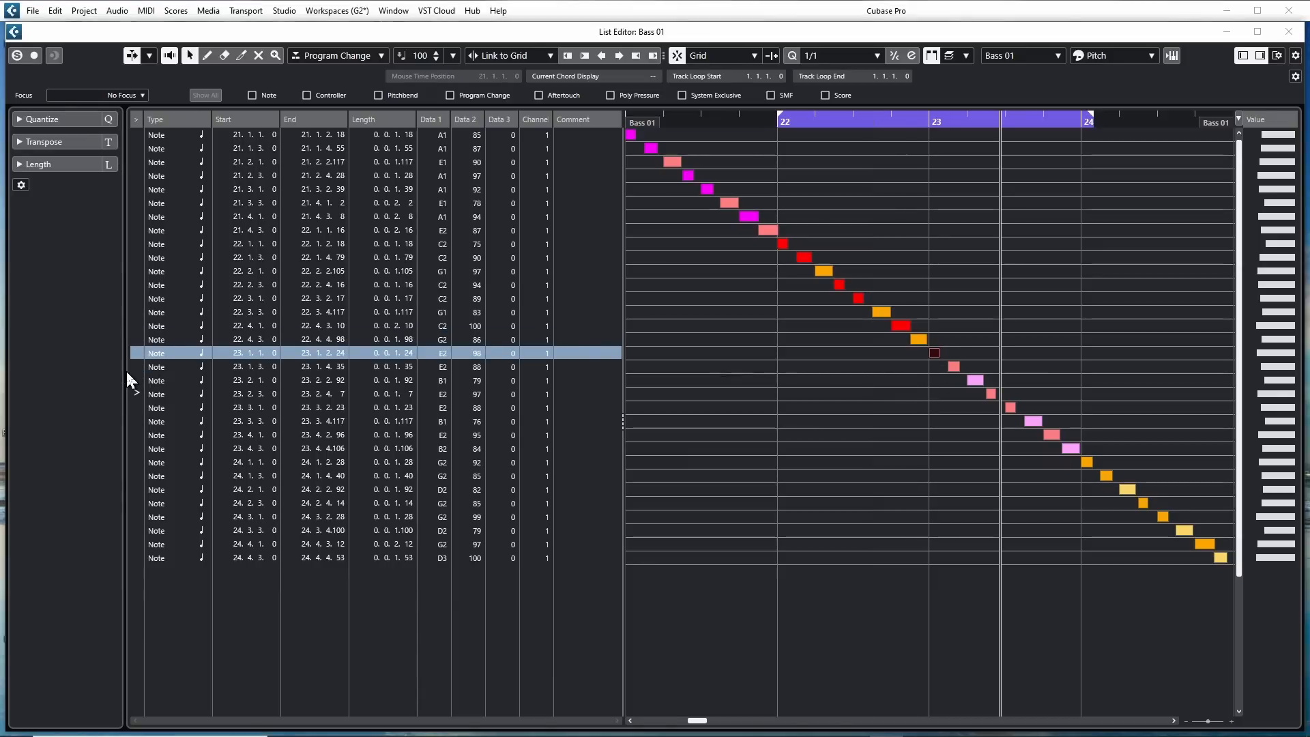
pyautogui.click(132, 311)
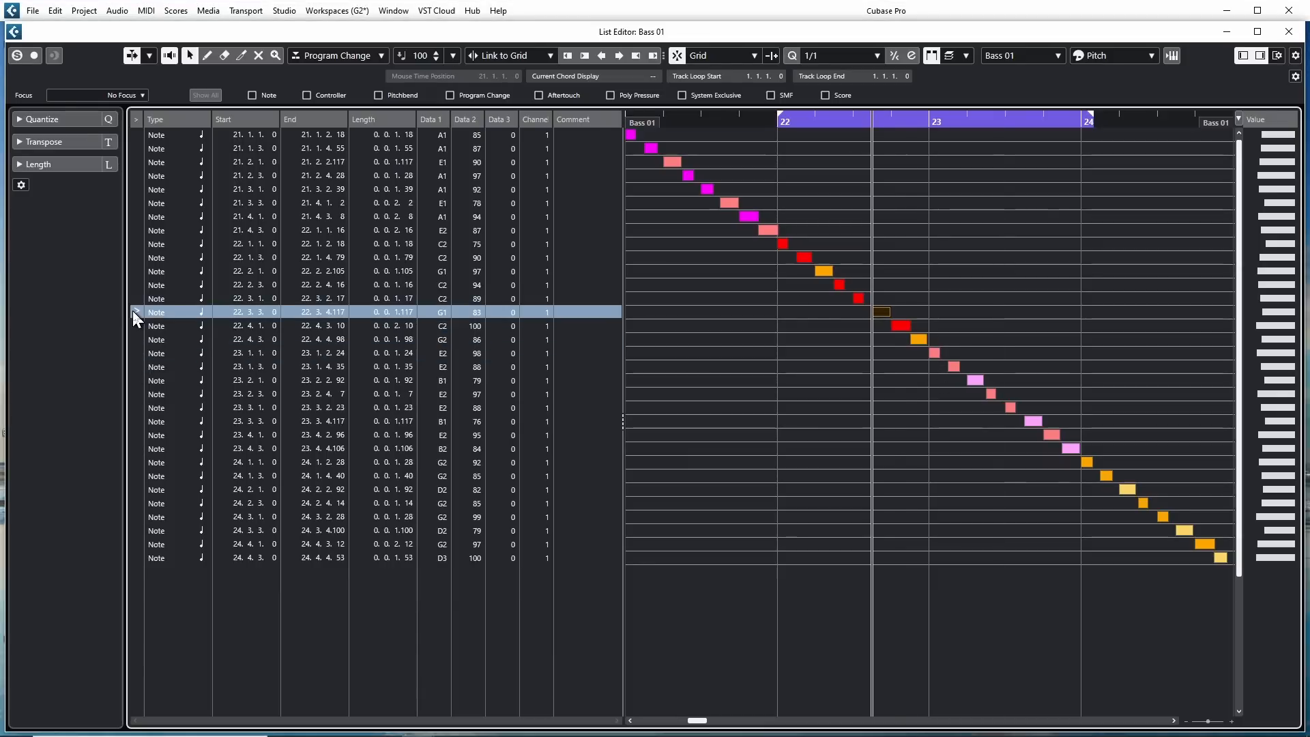
pyautogui.click(131, 352)
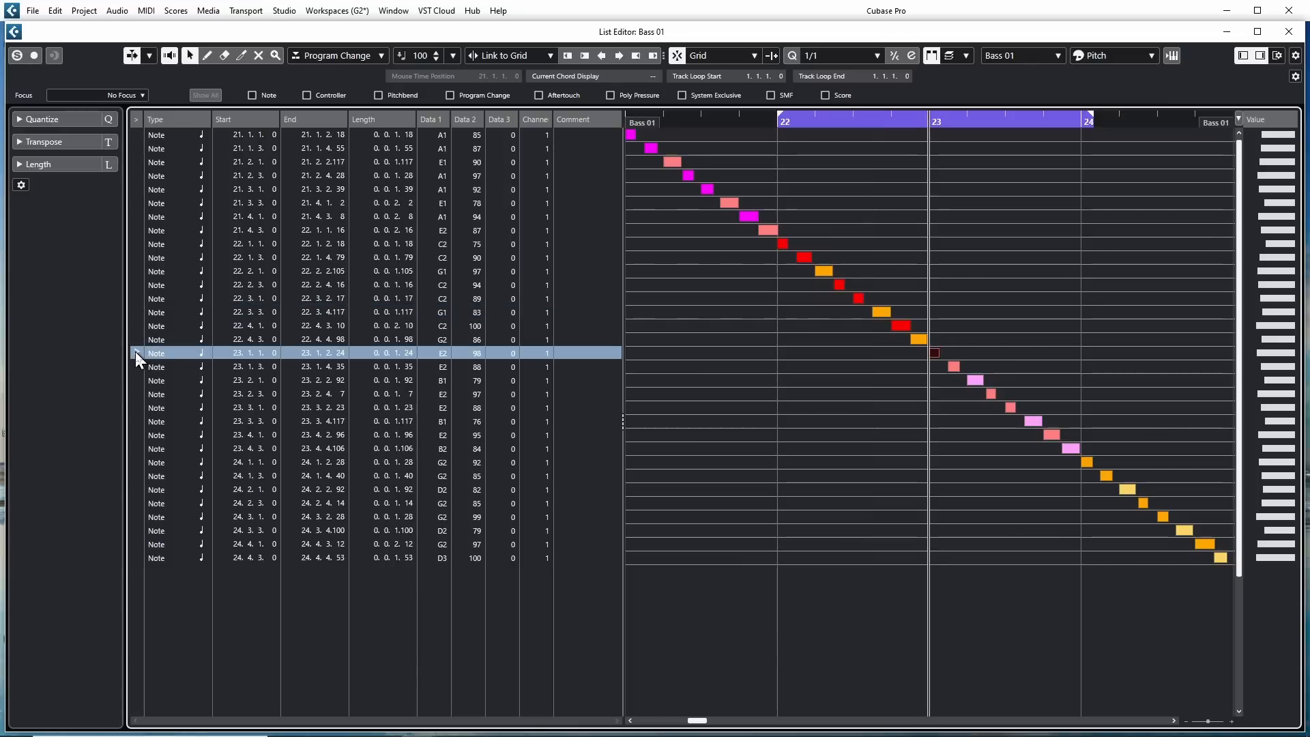
# Step: Start playback and replay the bass part repeatedly from the selected E2 note at 23.1.1
pyautogui.press('space')
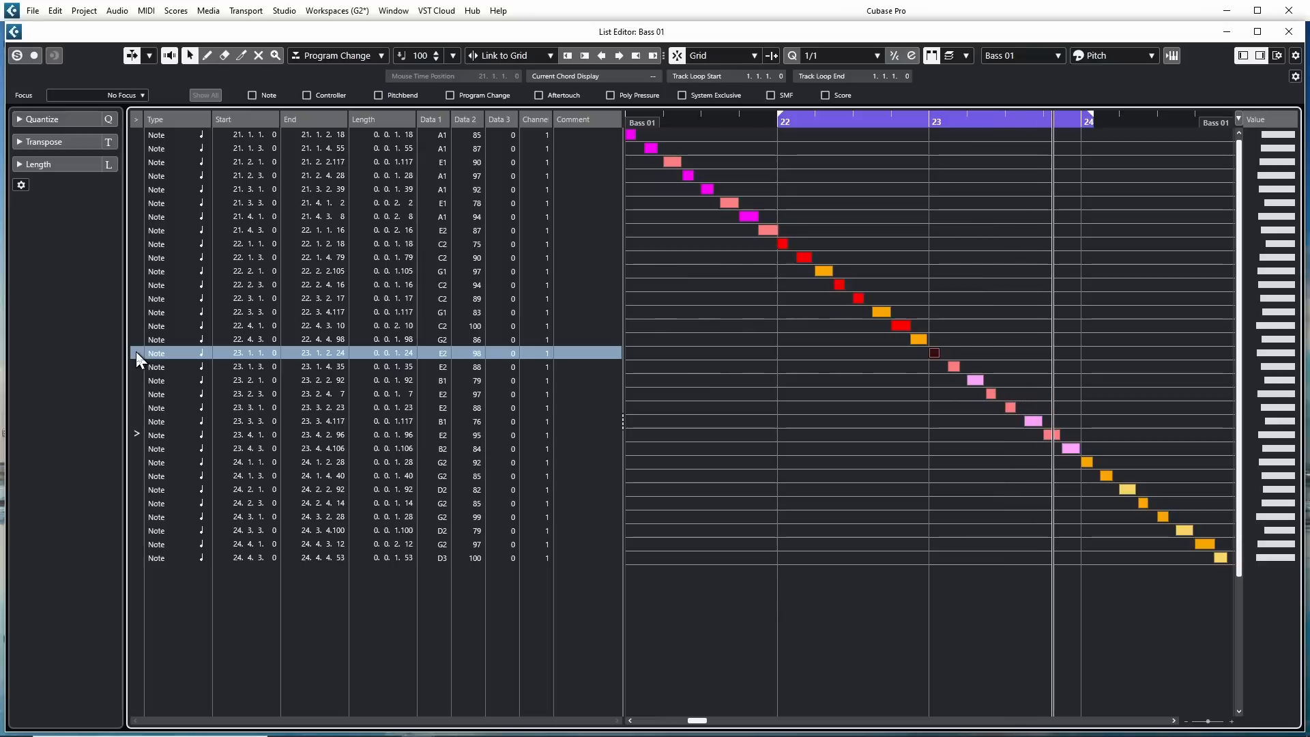
pyautogui.doubleClick(136, 352)
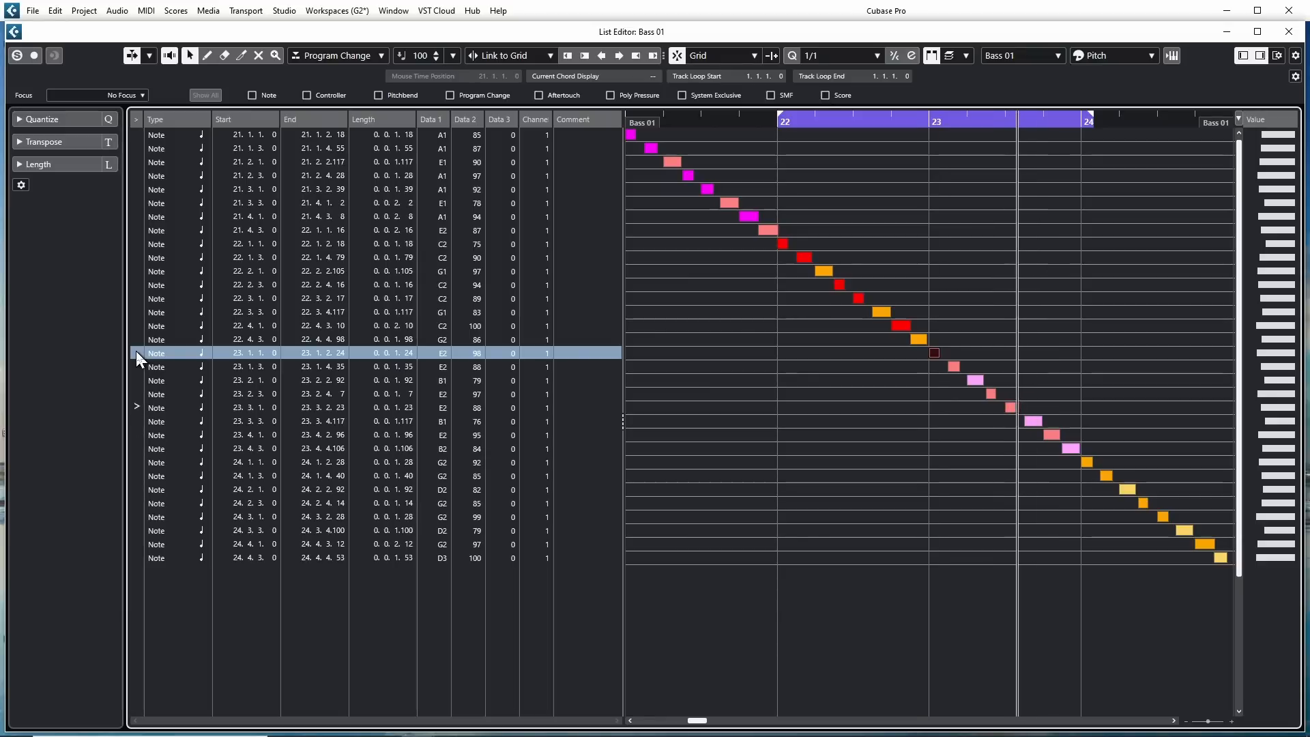
pyautogui.doubleClick(136, 352)
pyautogui.doubleClick(137, 352)
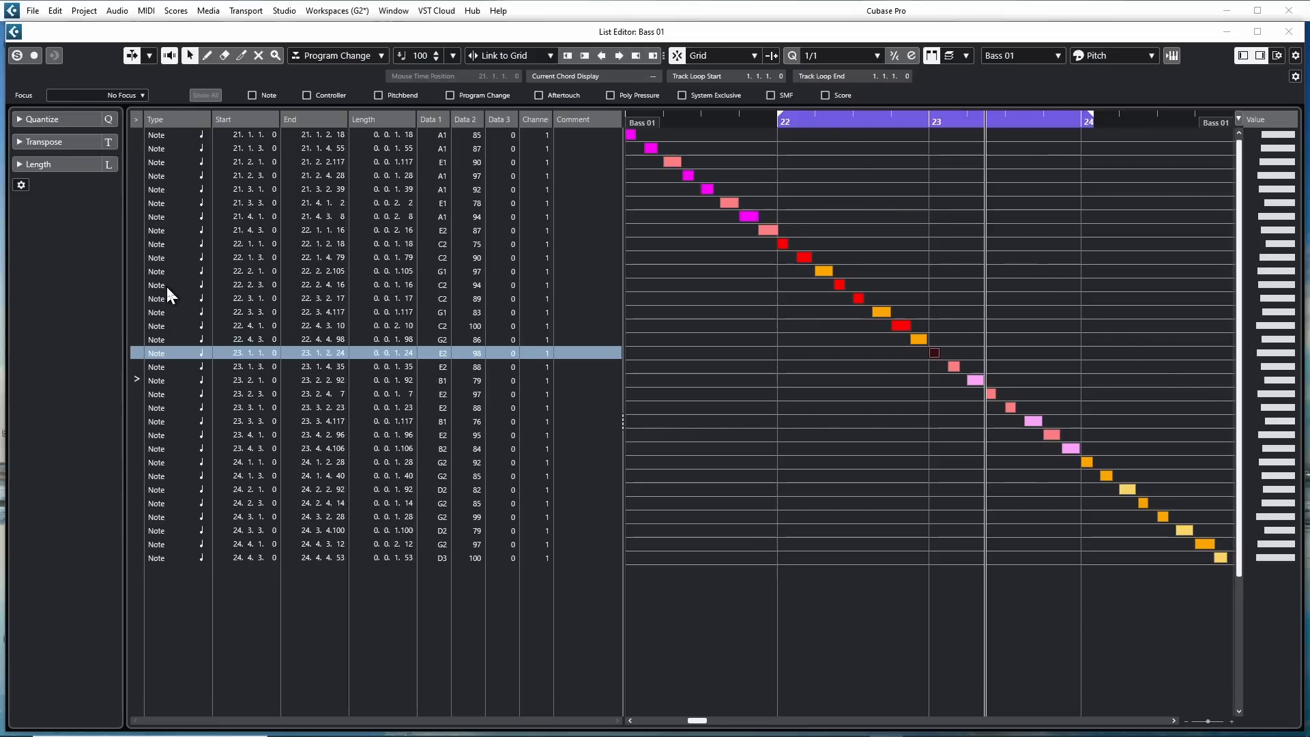
pyautogui.scroll(-3, 166, 285)
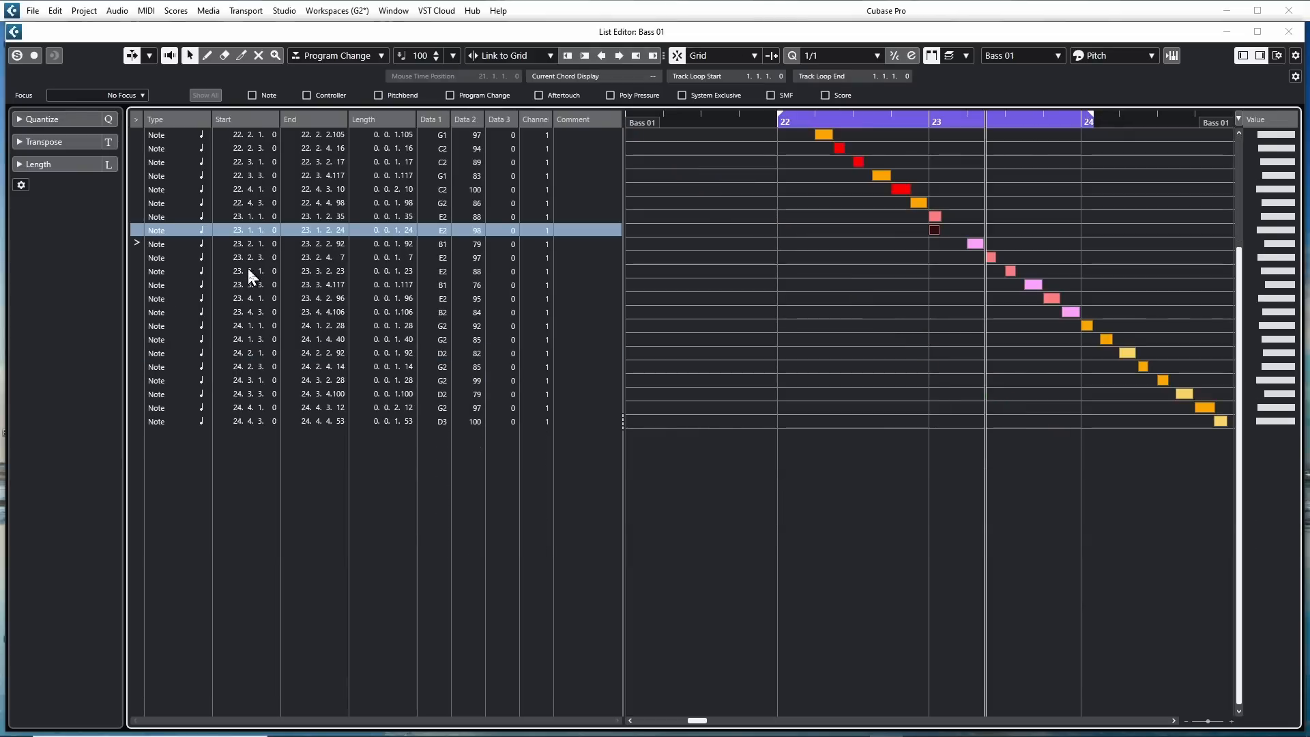
# Step: Set the selected E2 note's start to 24.1.1 and try adjusting the end and length of the B2 note at 23.4.3
pyautogui.doubleClick(231, 229)
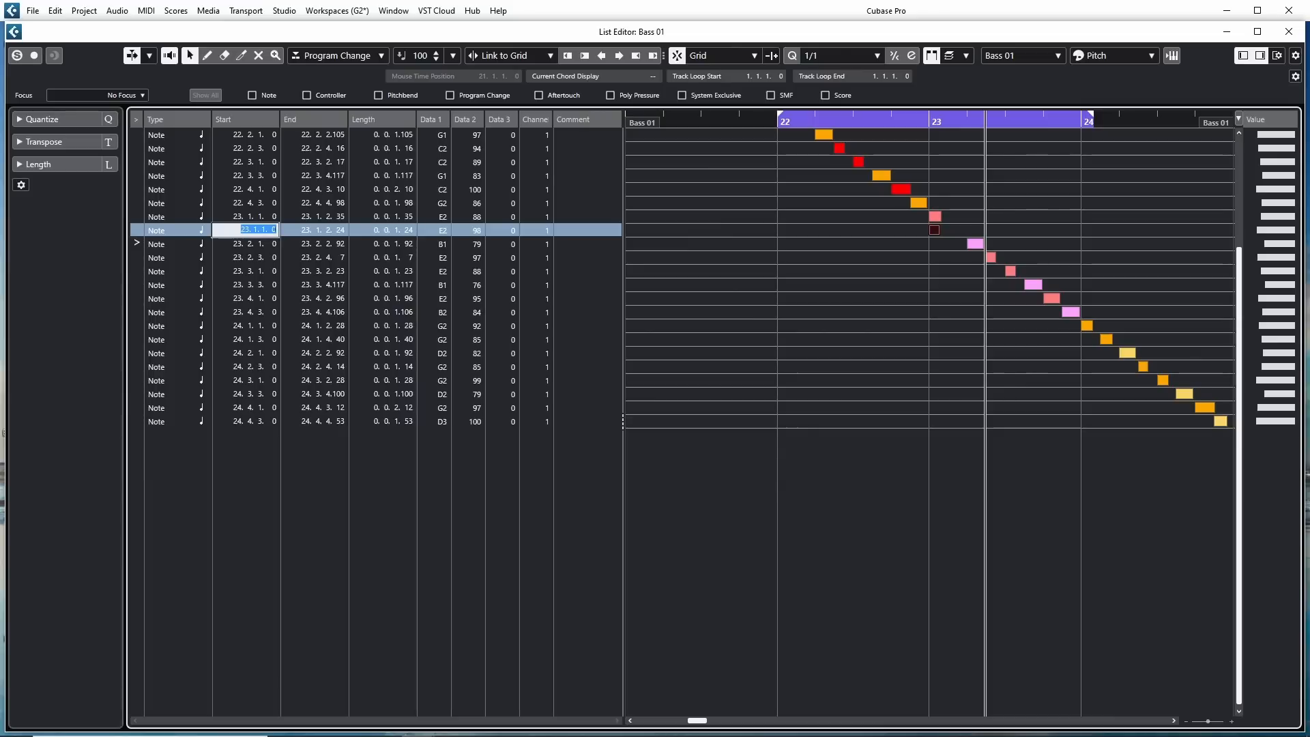
pyautogui.press('Up')
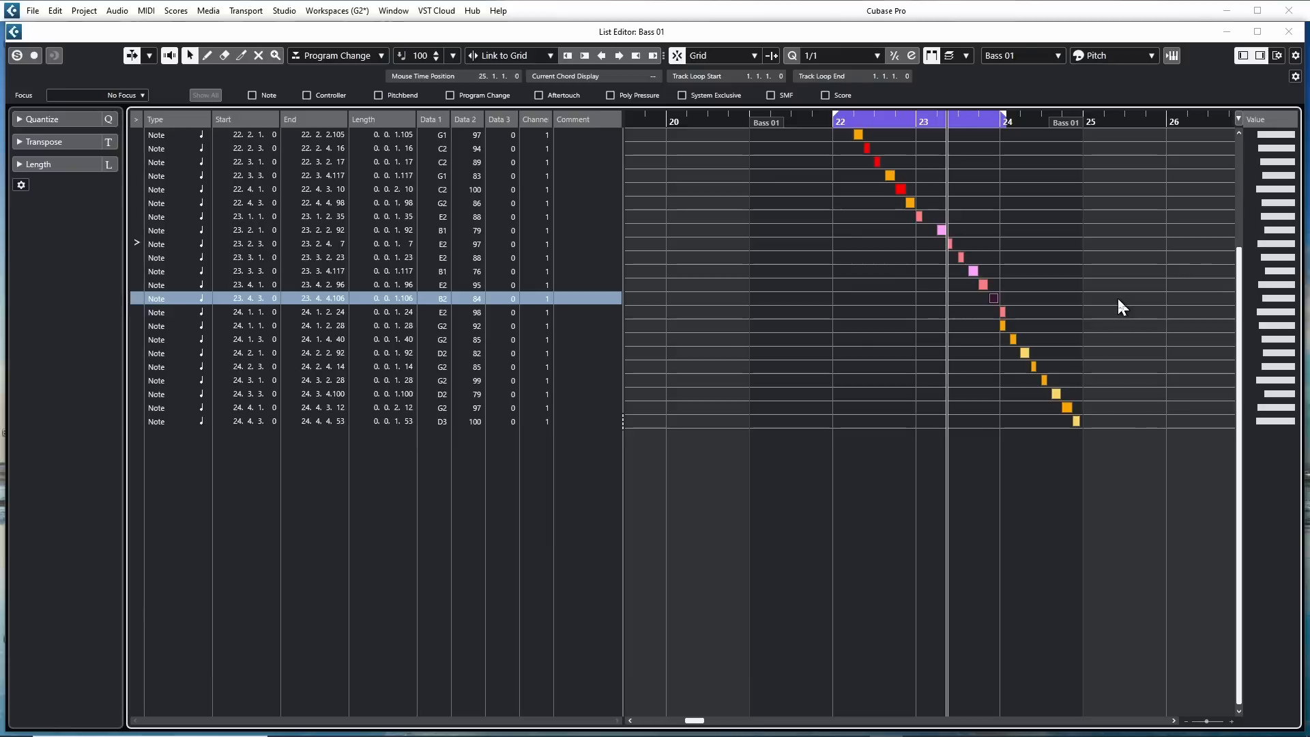
pyautogui.doubleClick(298, 299)
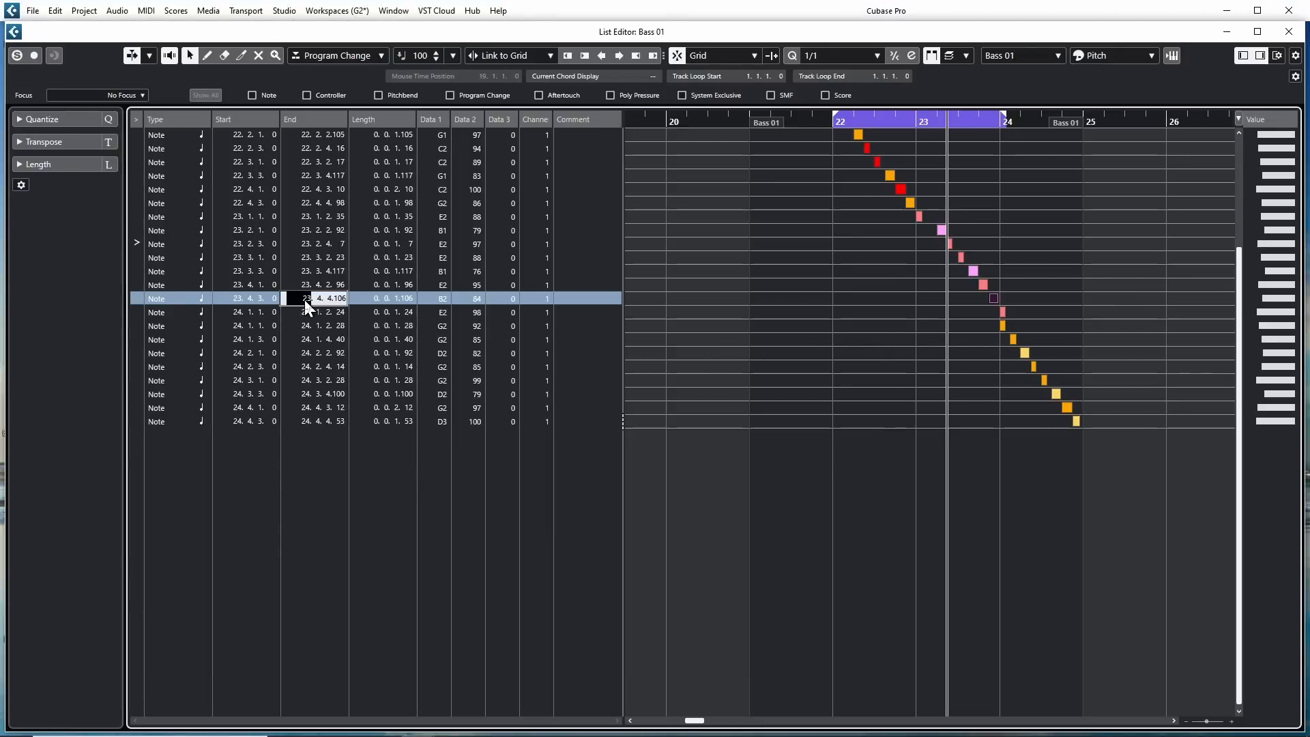
pyautogui.scroll(1, 305, 298)
pyautogui.scroll(-1, 300, 298)
pyautogui.click(362, 300)
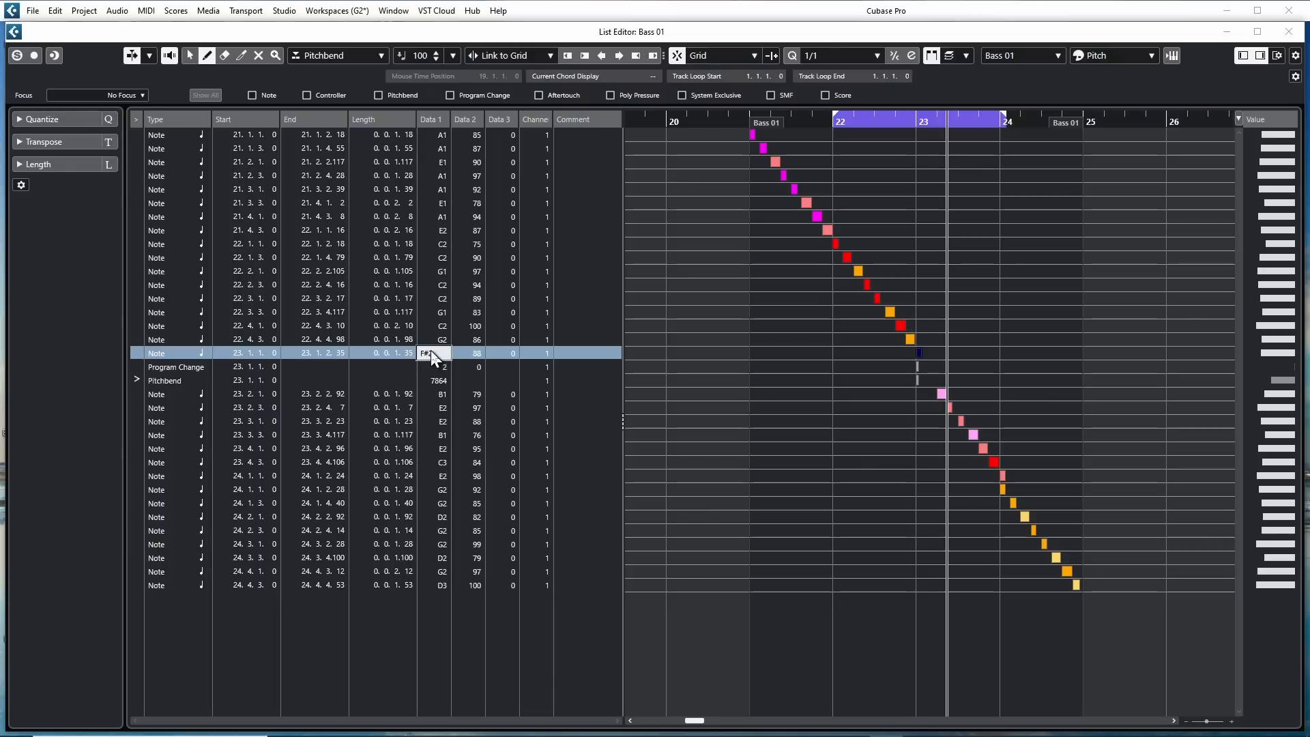
# Step: For the events at 23.1.1, set the note's pitch to E2, the Program Change value to 1 and the Pitchbend value to 7044
pyautogui.scroll(4, 431, 349)
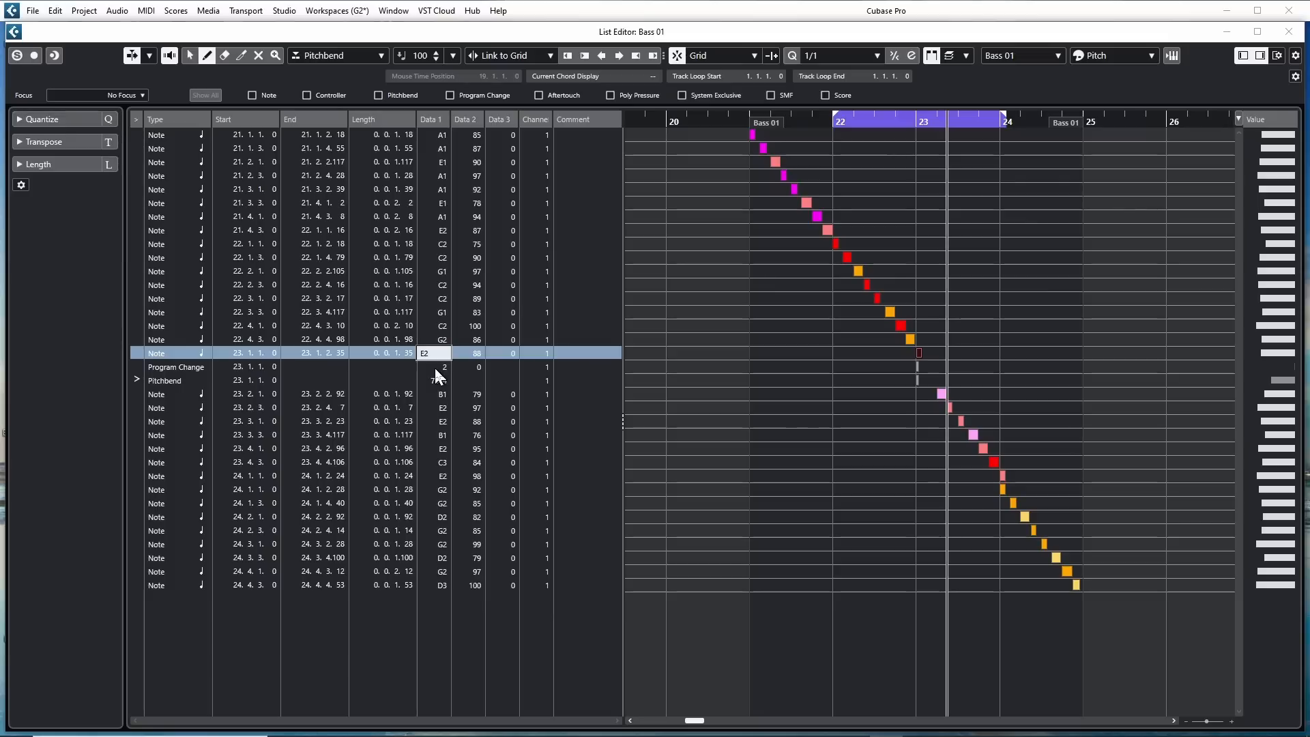
pyautogui.click(435, 367)
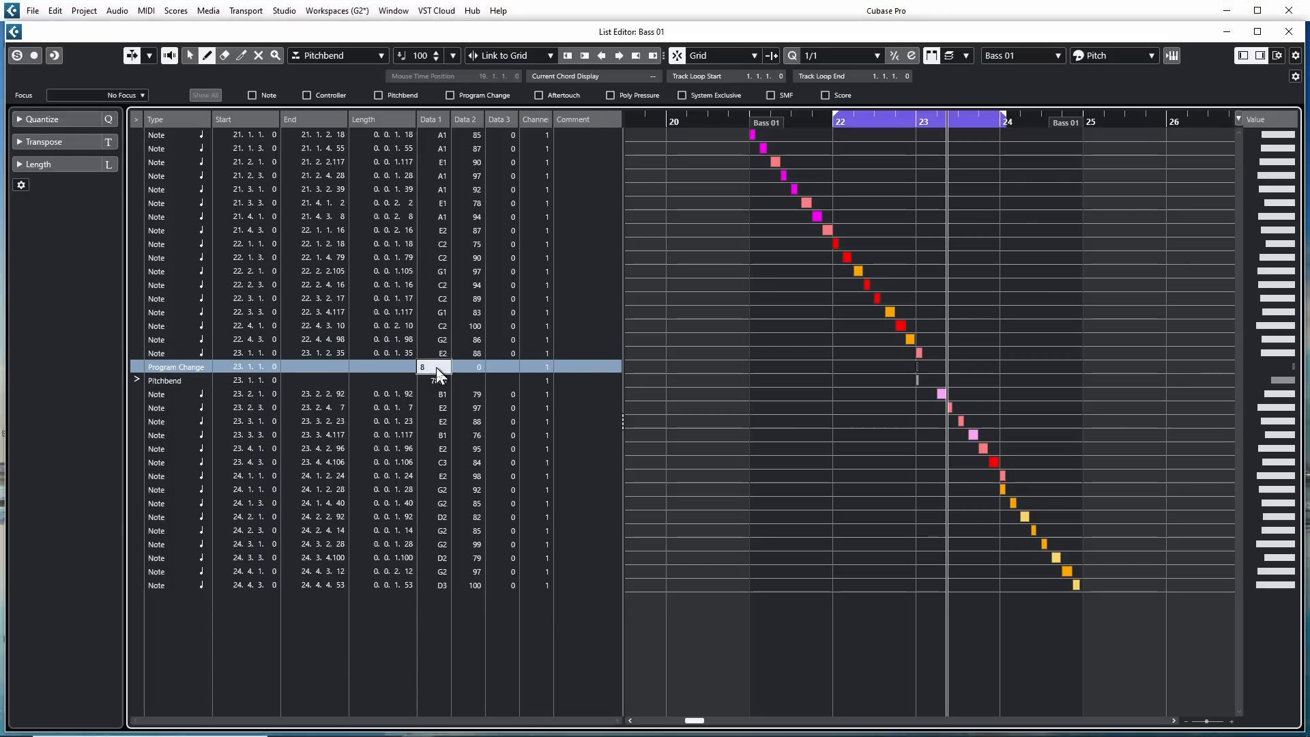
pyautogui.scroll(-1, 436, 367)
pyautogui.click(428, 380)
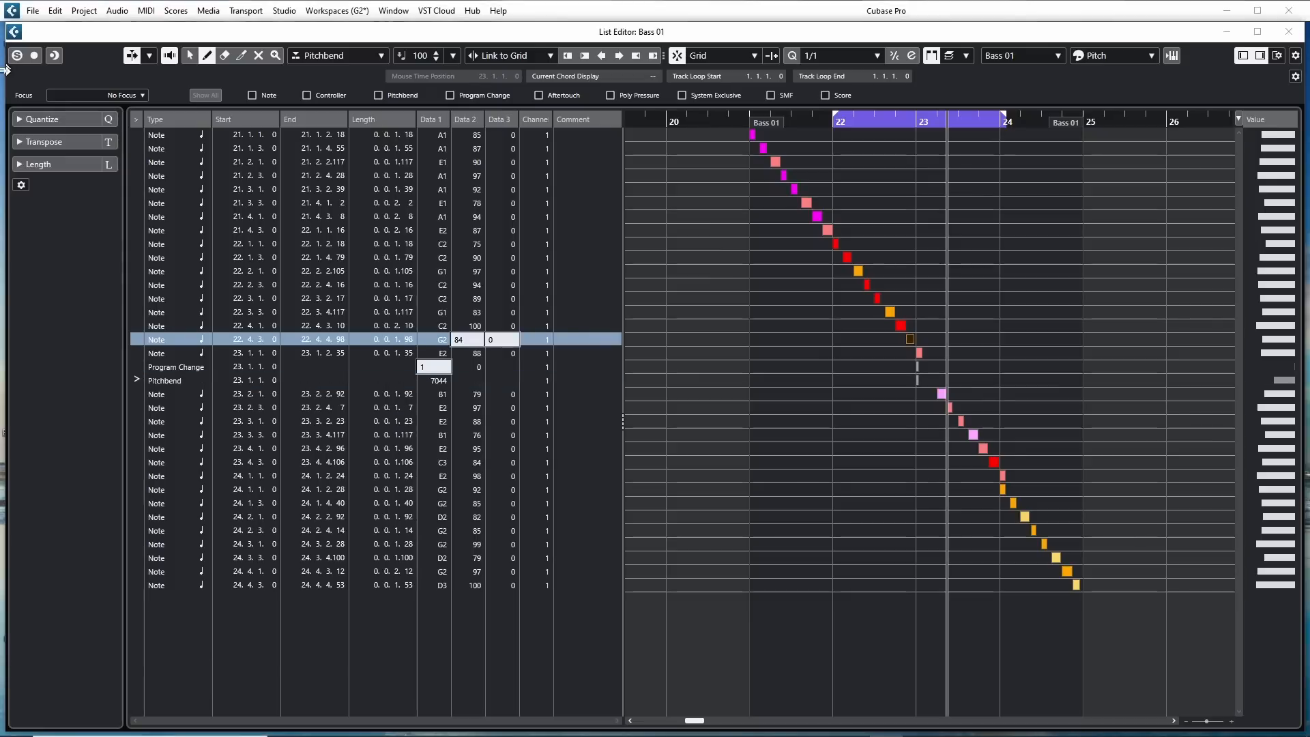
# Step: Set the velocity of the G2 note at 22.4.3 to 87 and try channel 4 for it
pyautogui.click(473, 339)
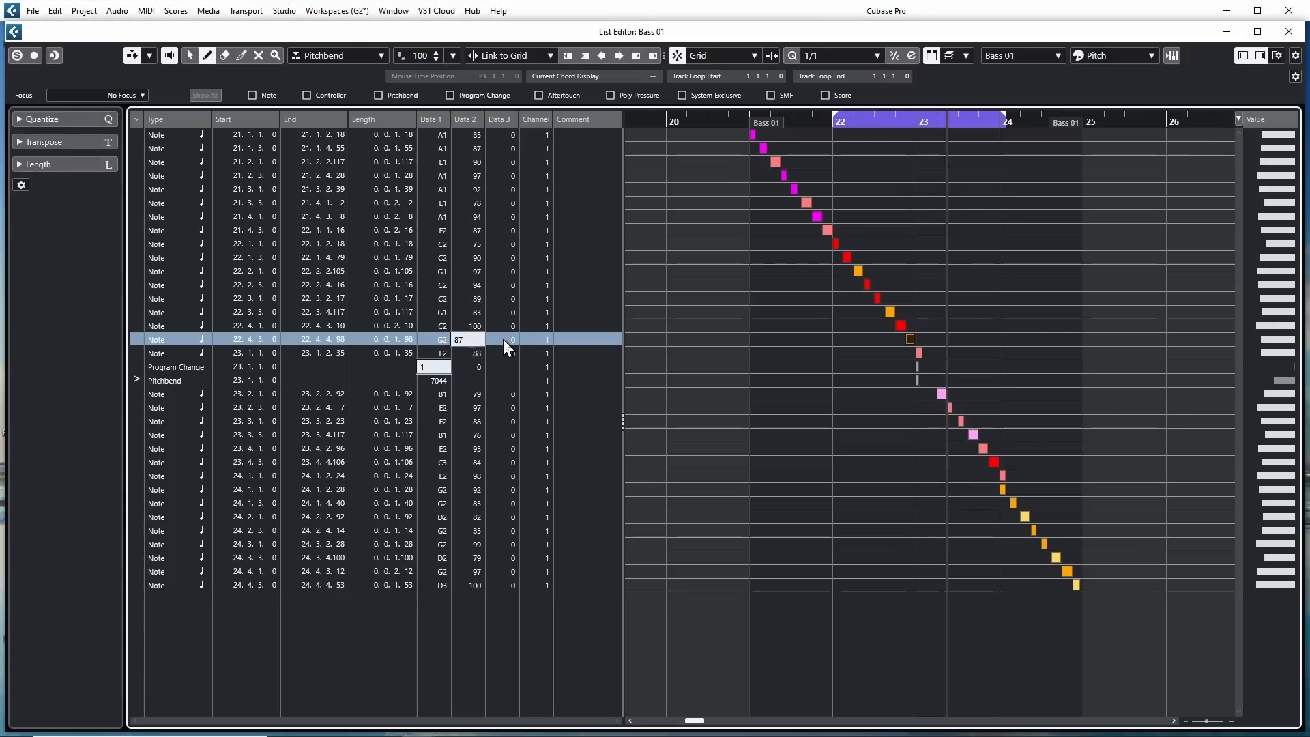
pyautogui.click(537, 339)
pyautogui.write('4')
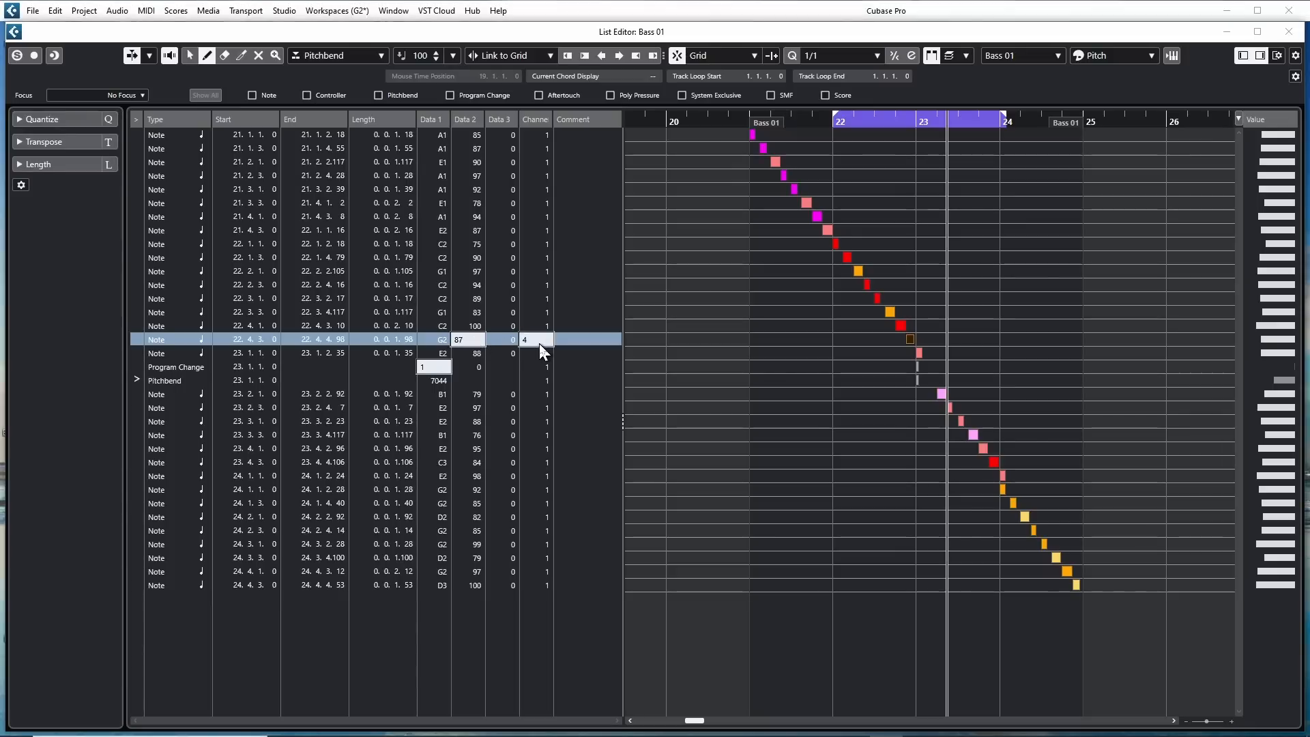
pyautogui.press('Escape')
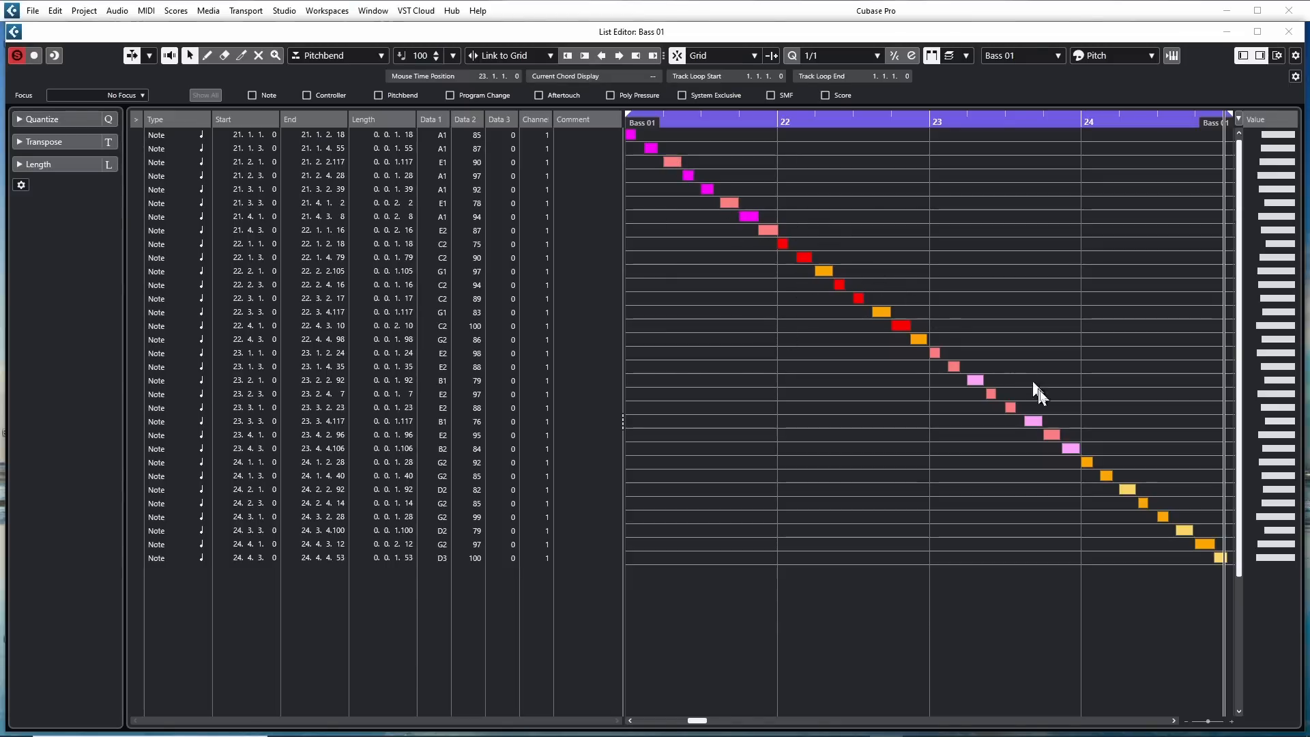
# Step: Close the List Editor, then solo and play the Bass 01 track in the project window
pyautogui.press('Escape')
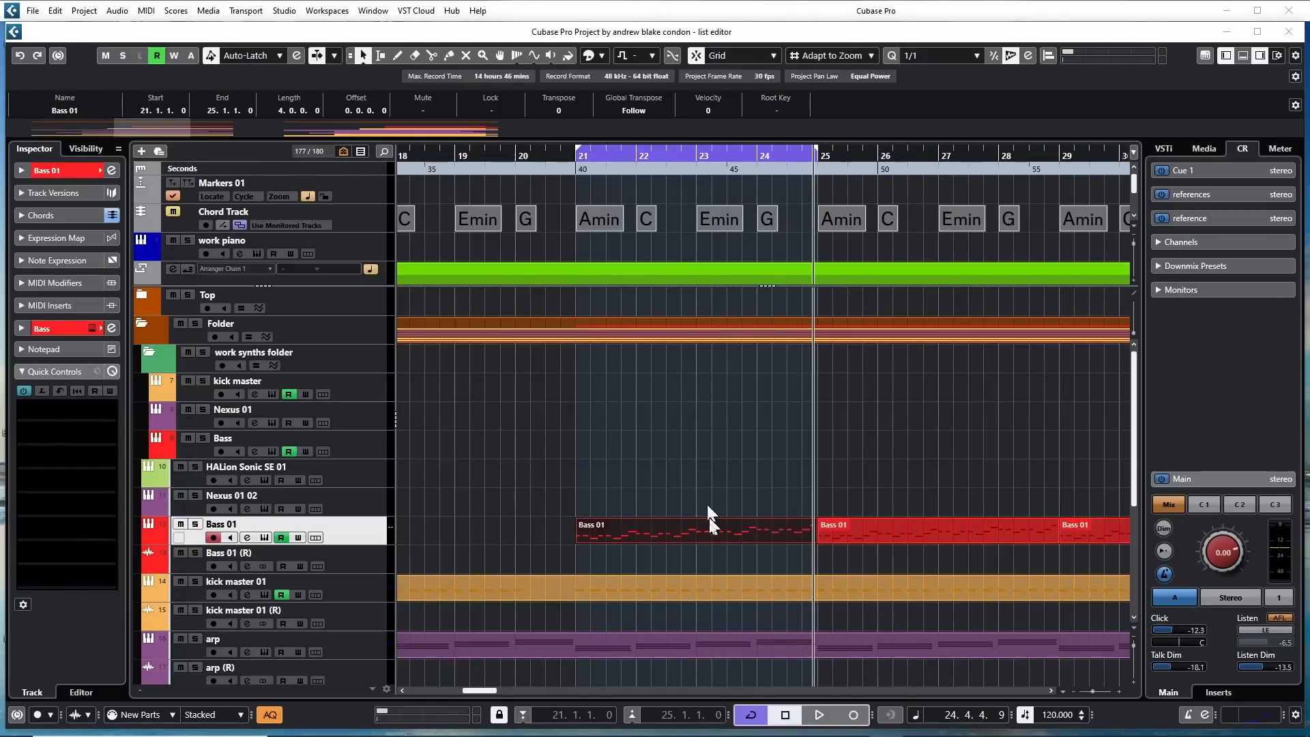
pyautogui.press('s')
pyautogui.press('space')
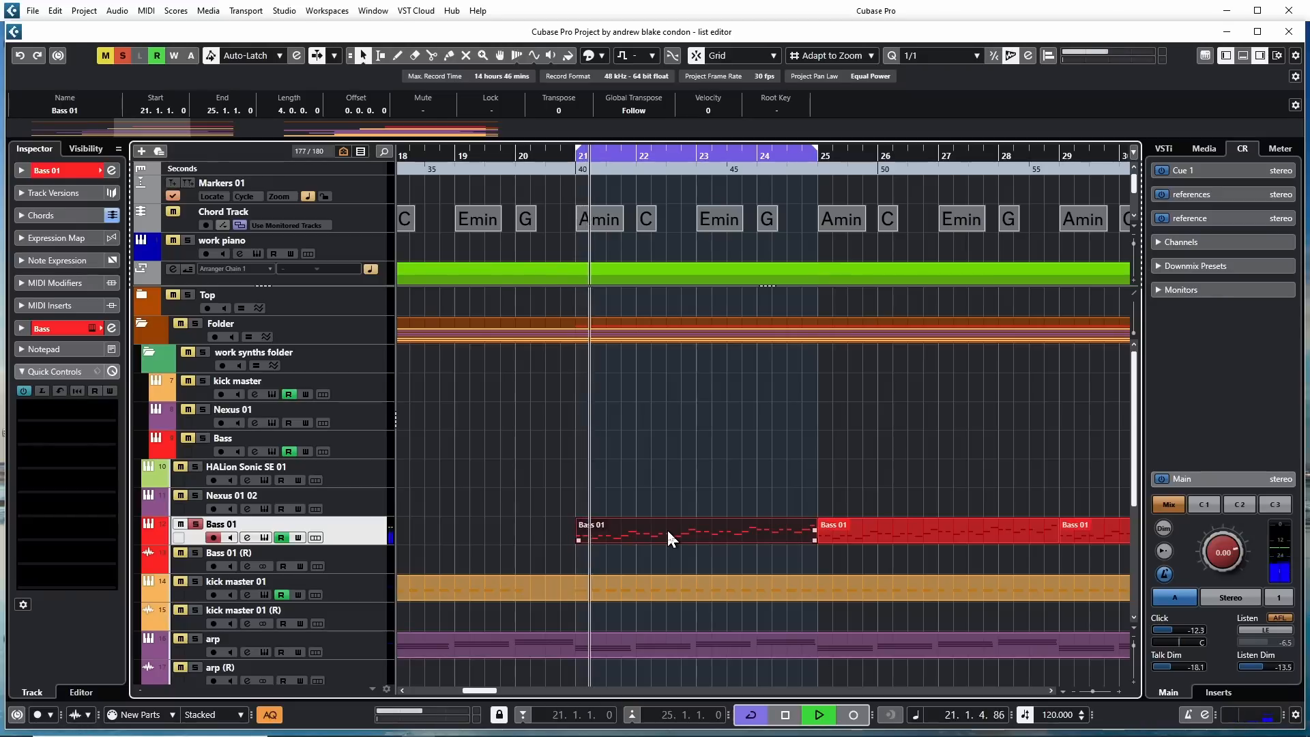
# Step: Reopen the Bass 01 part in the List Editor
pyautogui.click(146, 10)
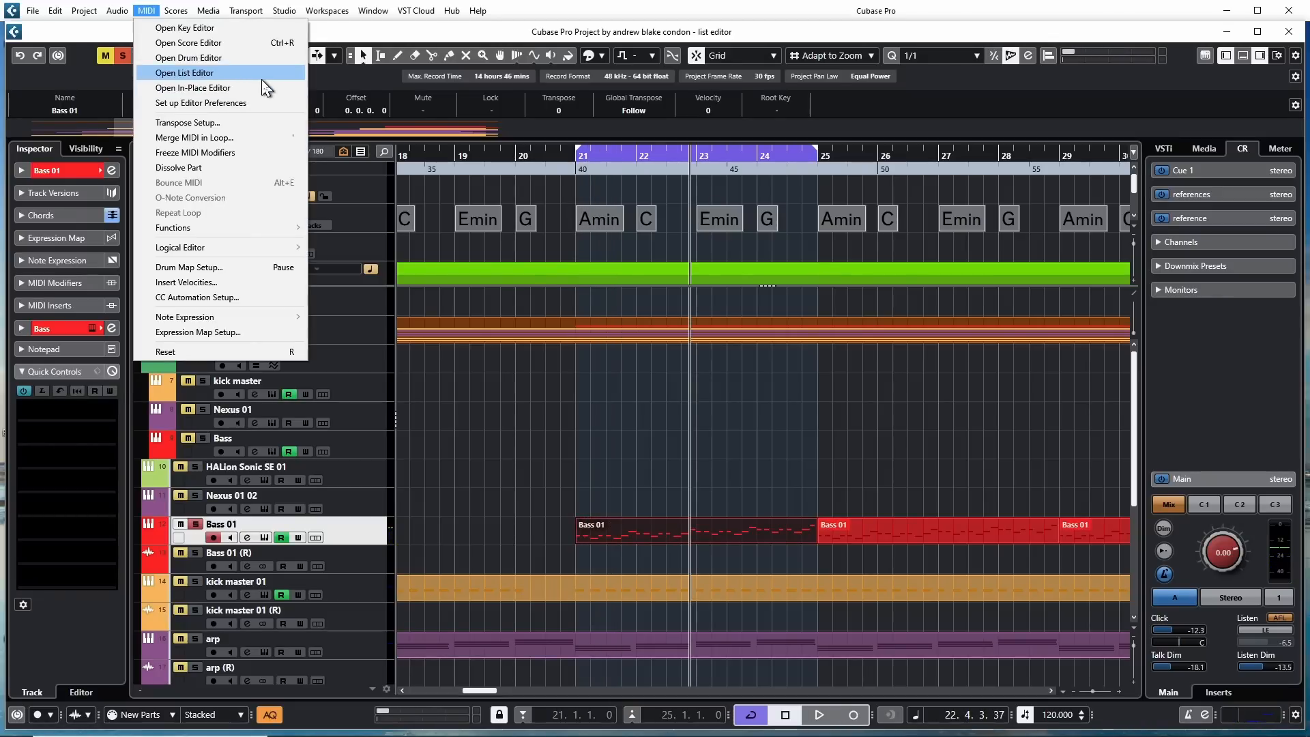
pyautogui.click(260, 75)
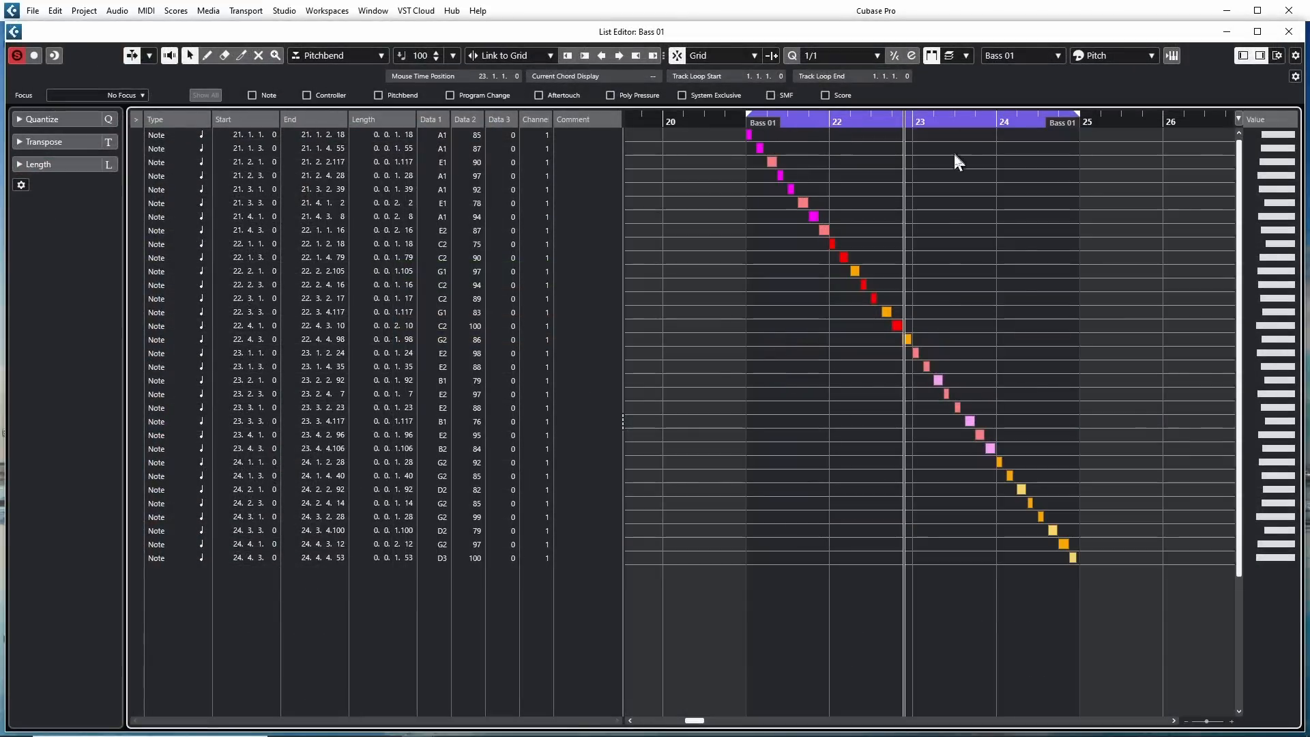
pyautogui.scroll(5, 870, 233)
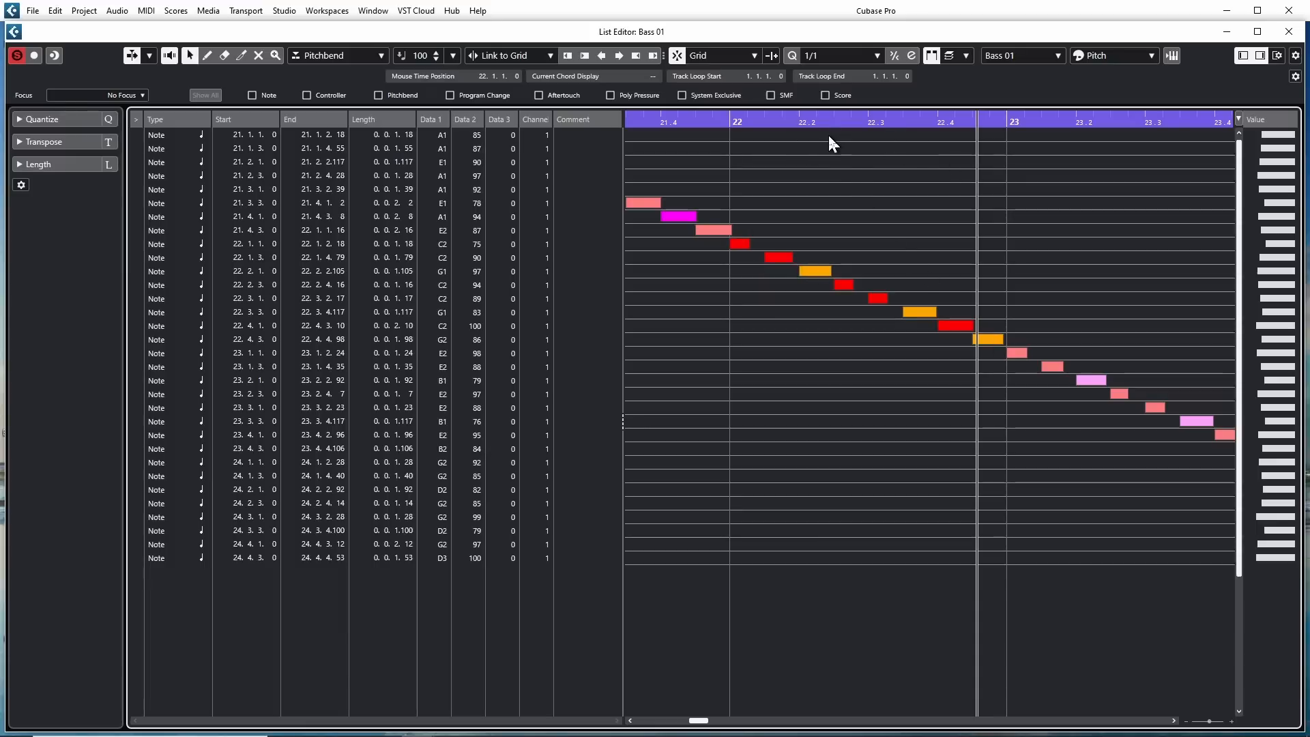
# Step: Try moving the G1 note at 22.2.1 to 22.1.1 and lengthening it to 0.1.1.22, and undo both changes
pyautogui.moveTo(816, 271); pyautogui.dragTo(837, 273)
pyautogui.moveTo(759, 245); pyautogui.dragTo(791, 246)
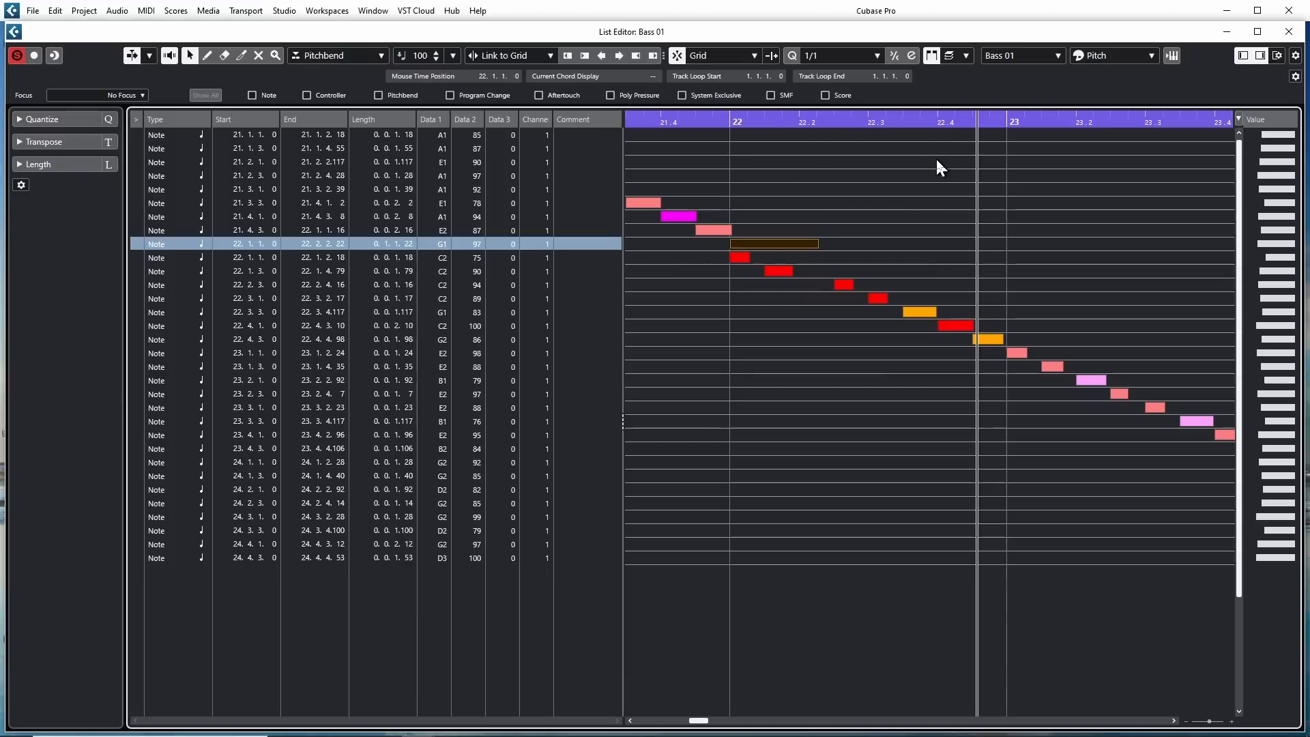
pyautogui.hotkey('ctrl', 'z')
pyautogui.hotkey('ctrl', 'z')
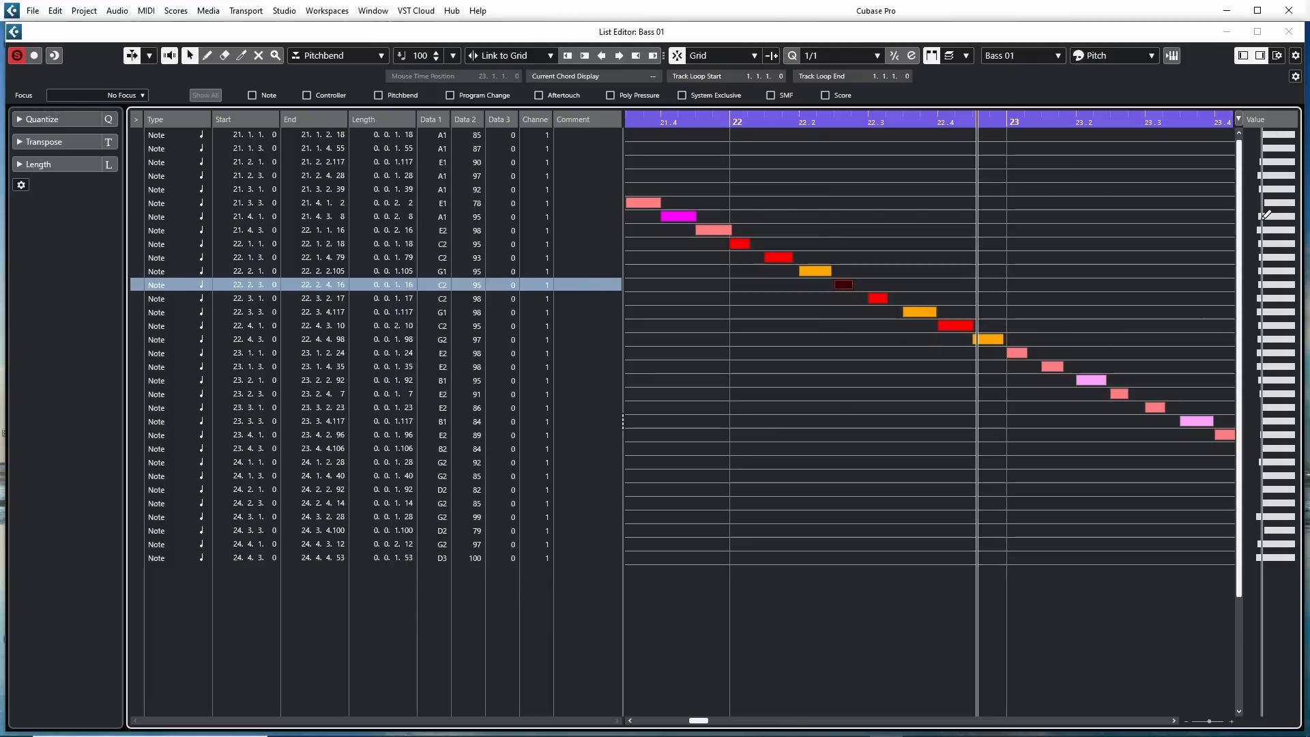
# Step: Redraw the velocities of the bass notes freehand in several curves across the value display
pyautogui.moveTo(1266, 222)
pyautogui.mouseDown()
pyautogui.moveTo(1288, 416)
pyautogui.moveTo(1280, 503)
pyautogui.moveTo(1288, 336)
pyautogui.moveTo(1270, 147)
pyautogui.moveTo(1253, 427)
pyautogui.moveTo(1262, 273)
pyautogui.moveTo(1278, 517)
pyautogui.moveTo(1291, 217)
pyautogui.moveTo(1255, 539)
pyautogui.moveTo(1269, 193)
pyautogui.moveTo(1279, 459)
pyautogui.moveTo(1262, 532)
pyautogui.moveTo(1268, 163)
pyautogui.moveTo(1281, 372)
pyautogui.mouseUp()
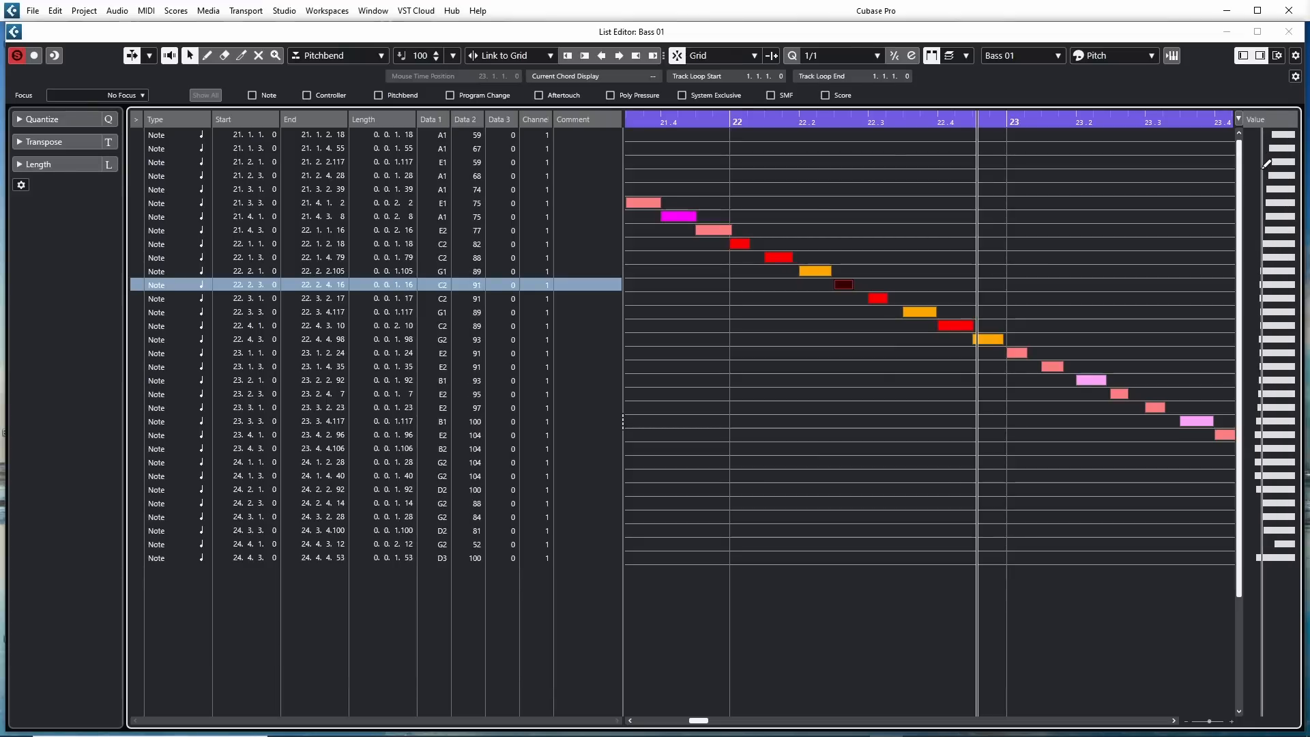
pyautogui.moveTo(1258, 257); pyautogui.dragTo(1289, 610)
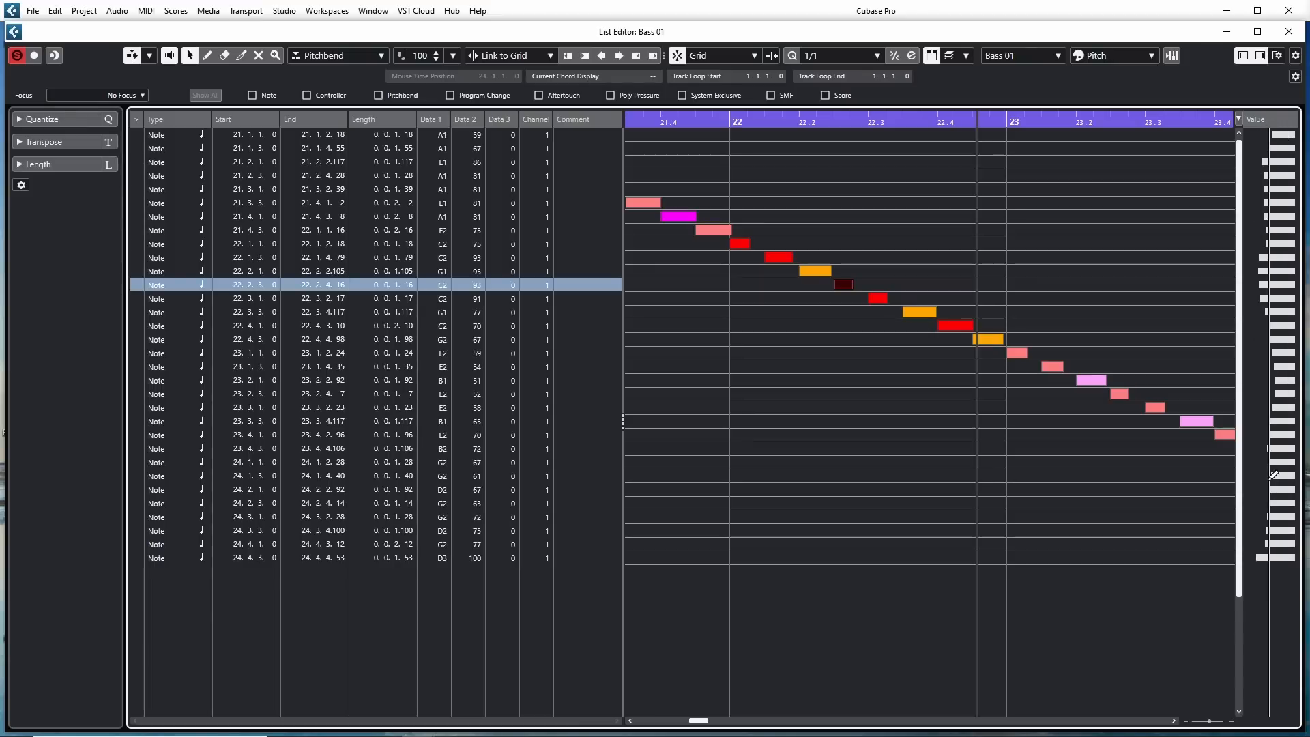
pyautogui.moveTo(1264, 244); pyautogui.dragTo(1262, 463)
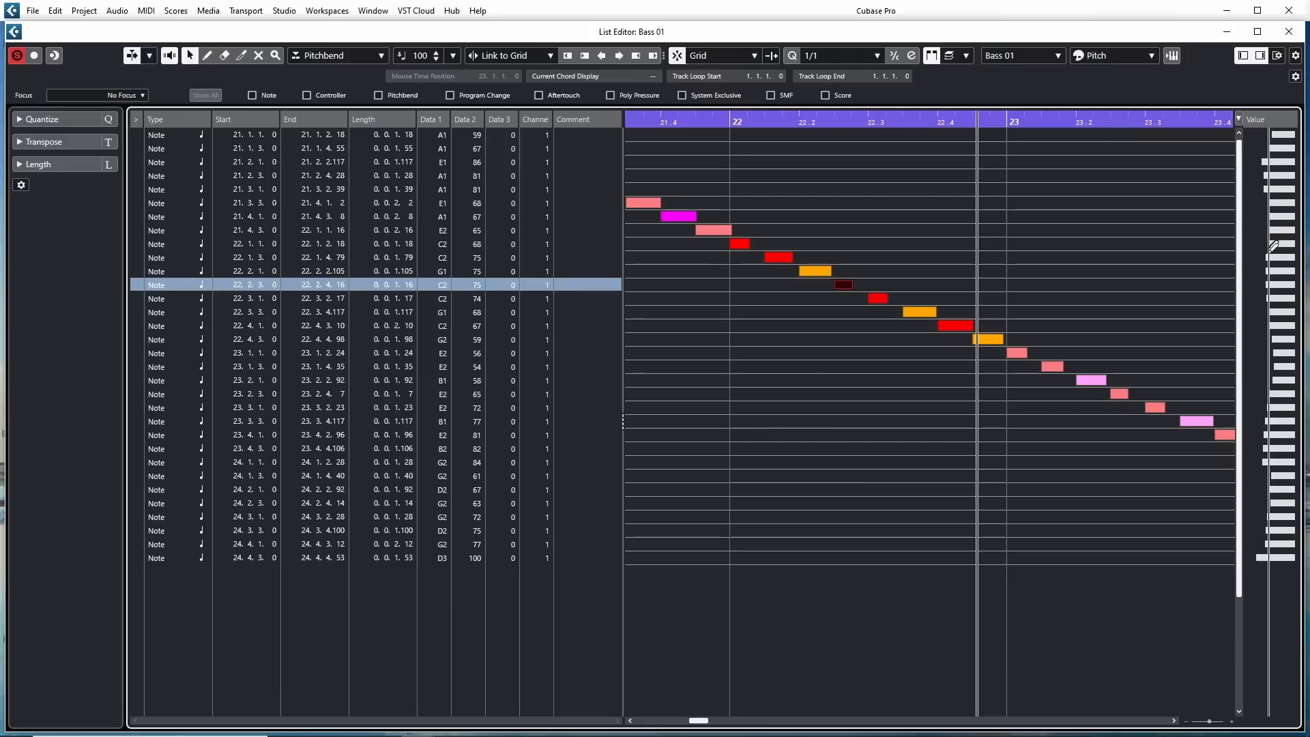
pyautogui.moveTo(1269, 202)
pyautogui.mouseDown()
pyautogui.moveTo(1270, 477)
pyautogui.moveTo(1266, 160)
pyautogui.moveTo(1268, 395)
pyautogui.mouseUp()
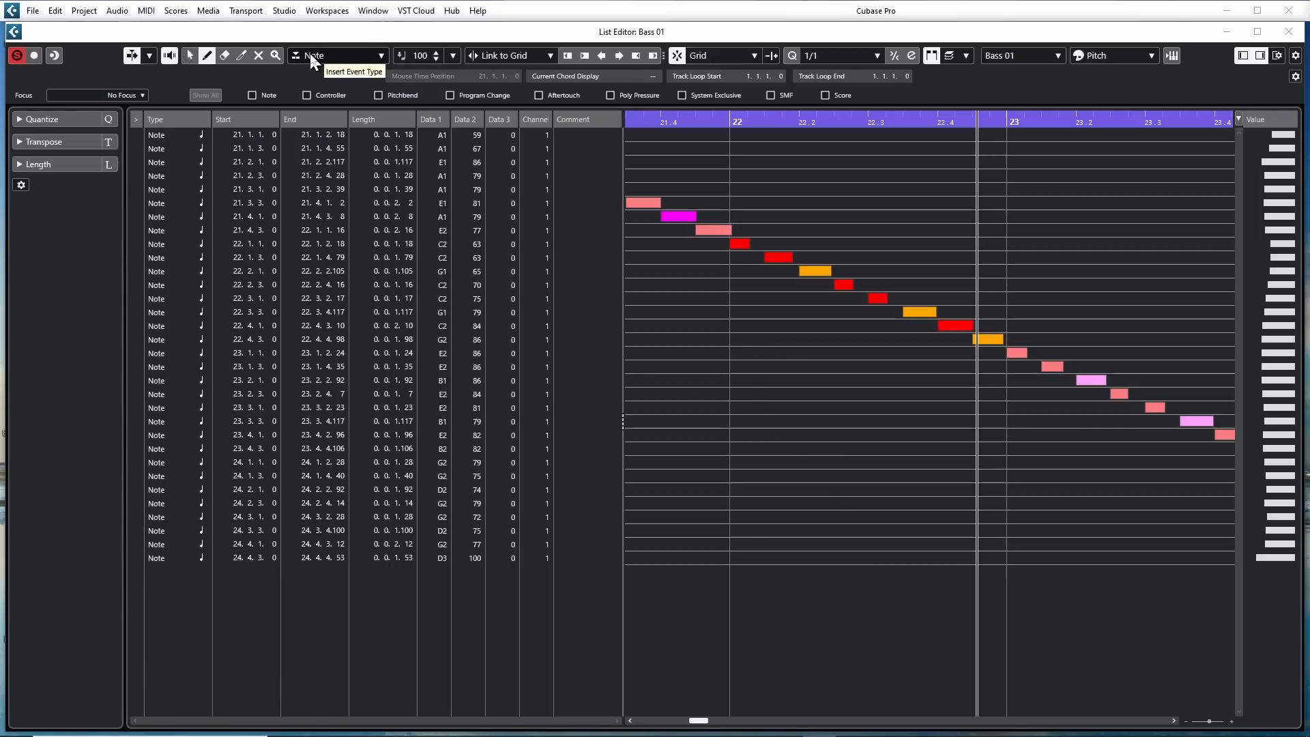
# Step: With Note as the insert type, draw ten one-bar C3 notes at 22.1.1 and one C3 note of length 0.1.3.50 at 22.1.1.21
pyautogui.click(352, 58)
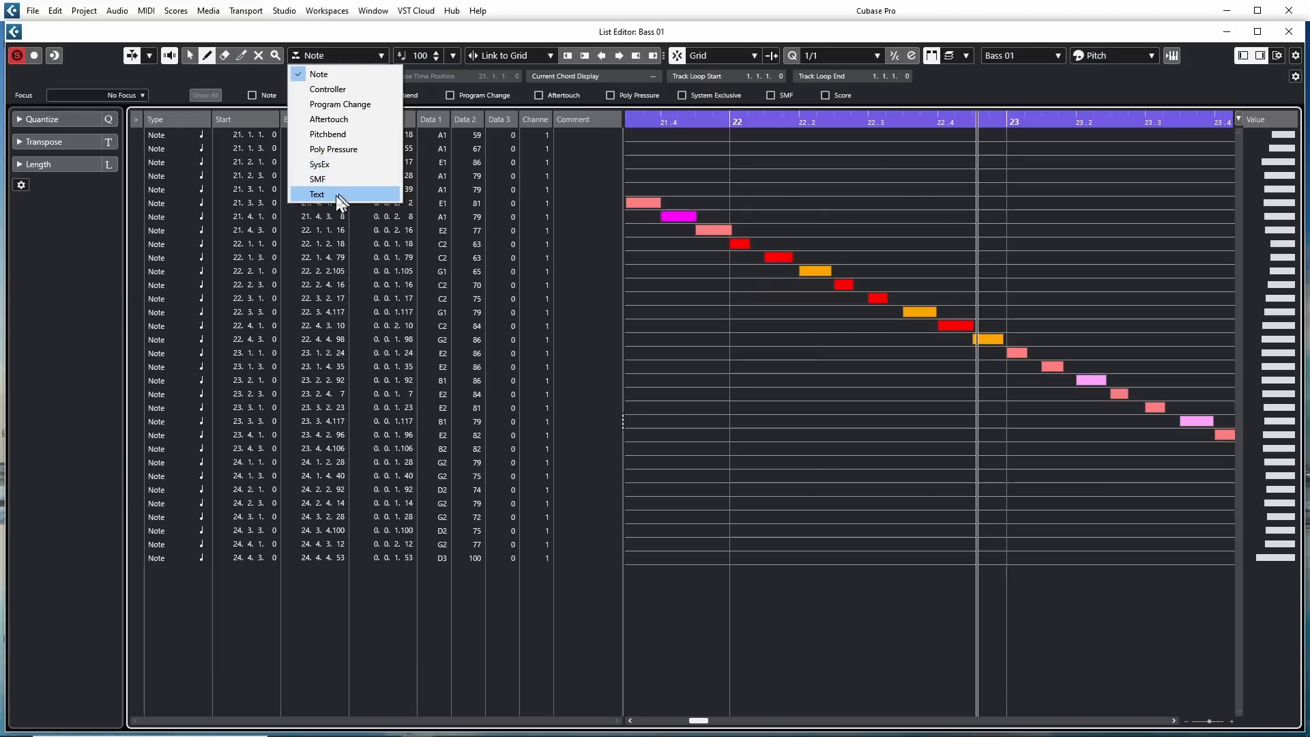
pyautogui.click(321, 79)
pyautogui.rightClick(788, 409)
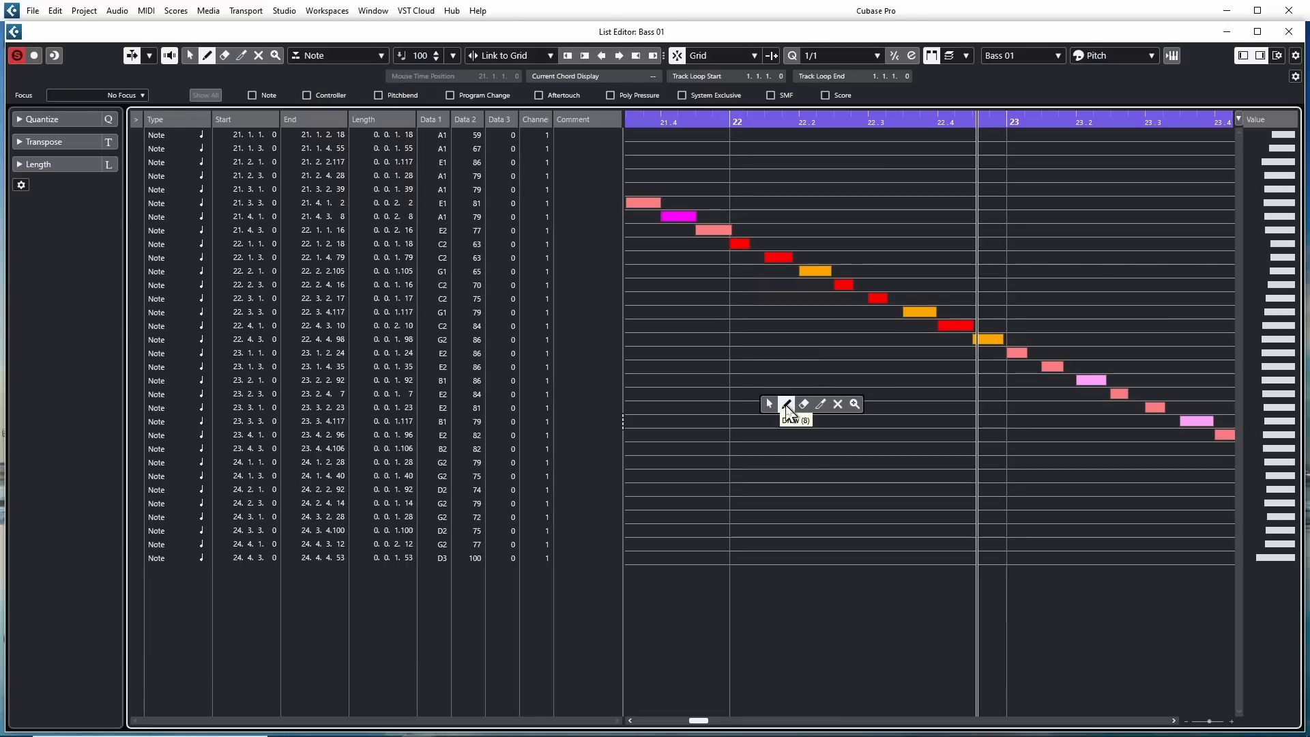
pyautogui.click(789, 402)
pyautogui.click(743, 468)
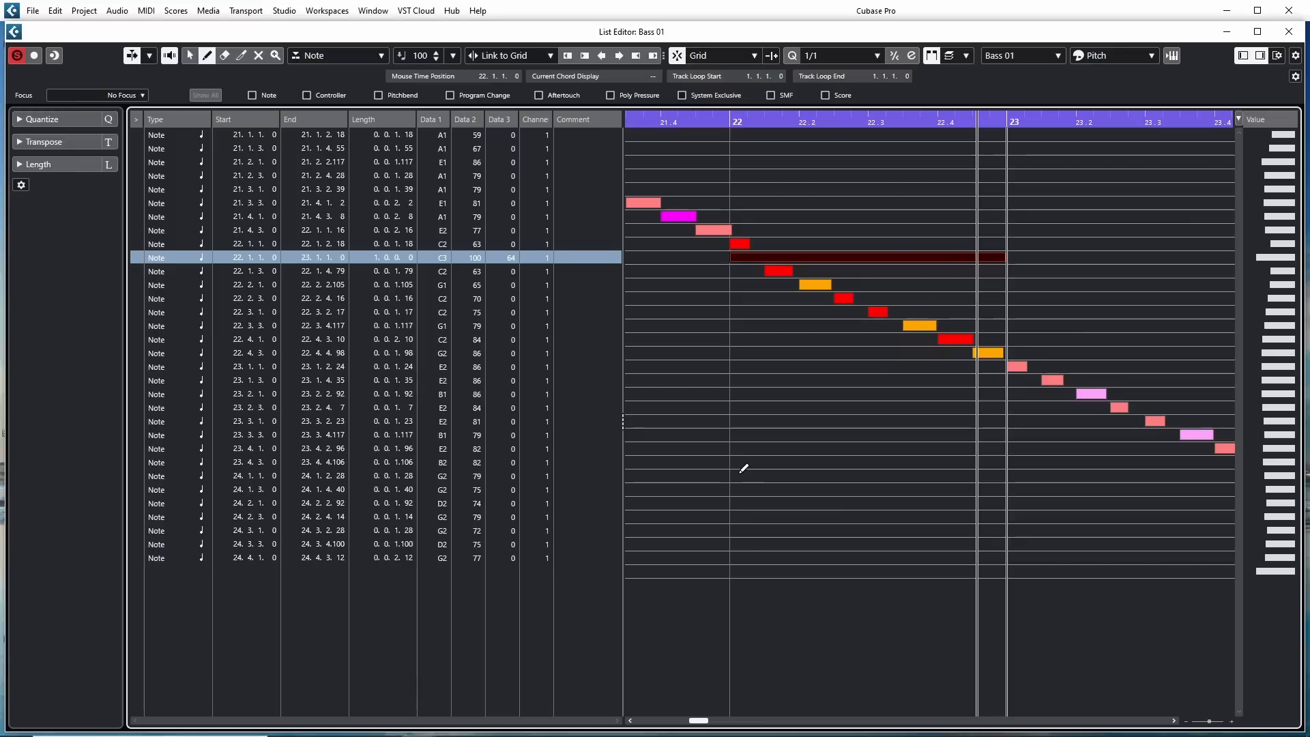
pyautogui.click(743, 468)
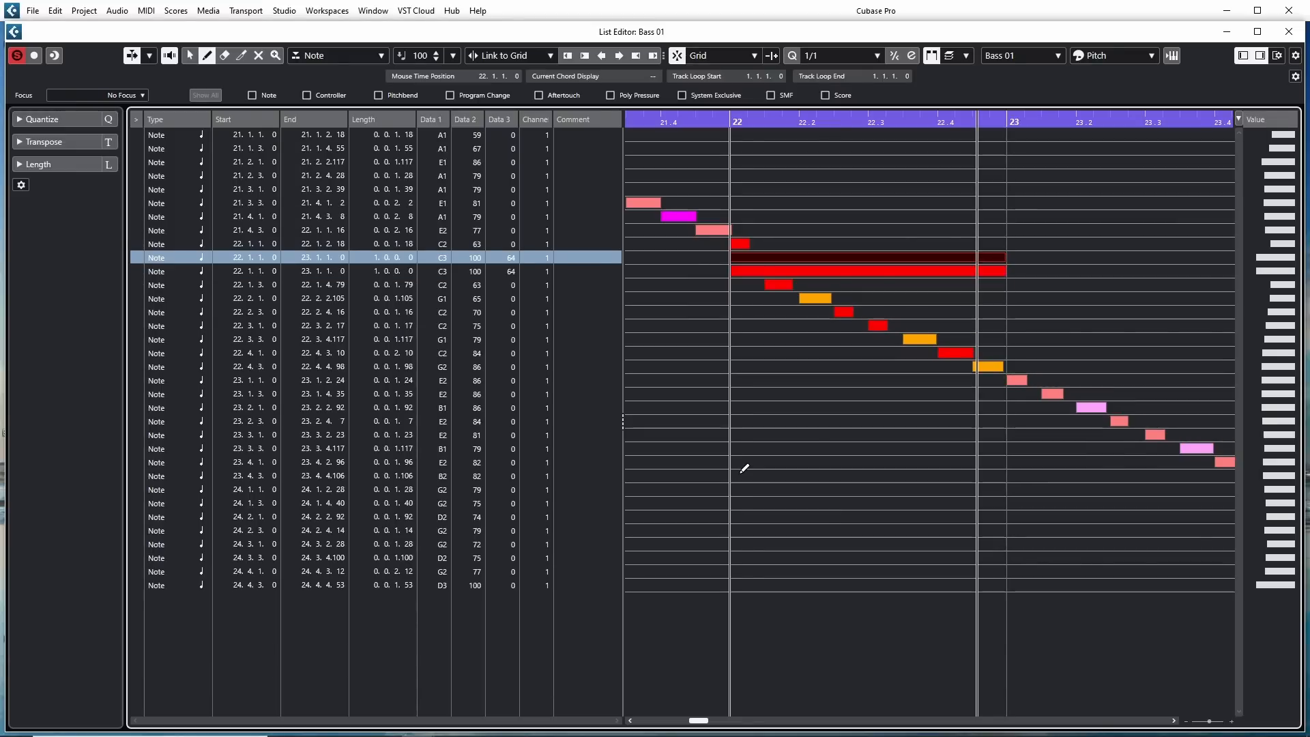
pyautogui.click(742, 468)
pyautogui.click(743, 468)
pyautogui.click(743, 468)
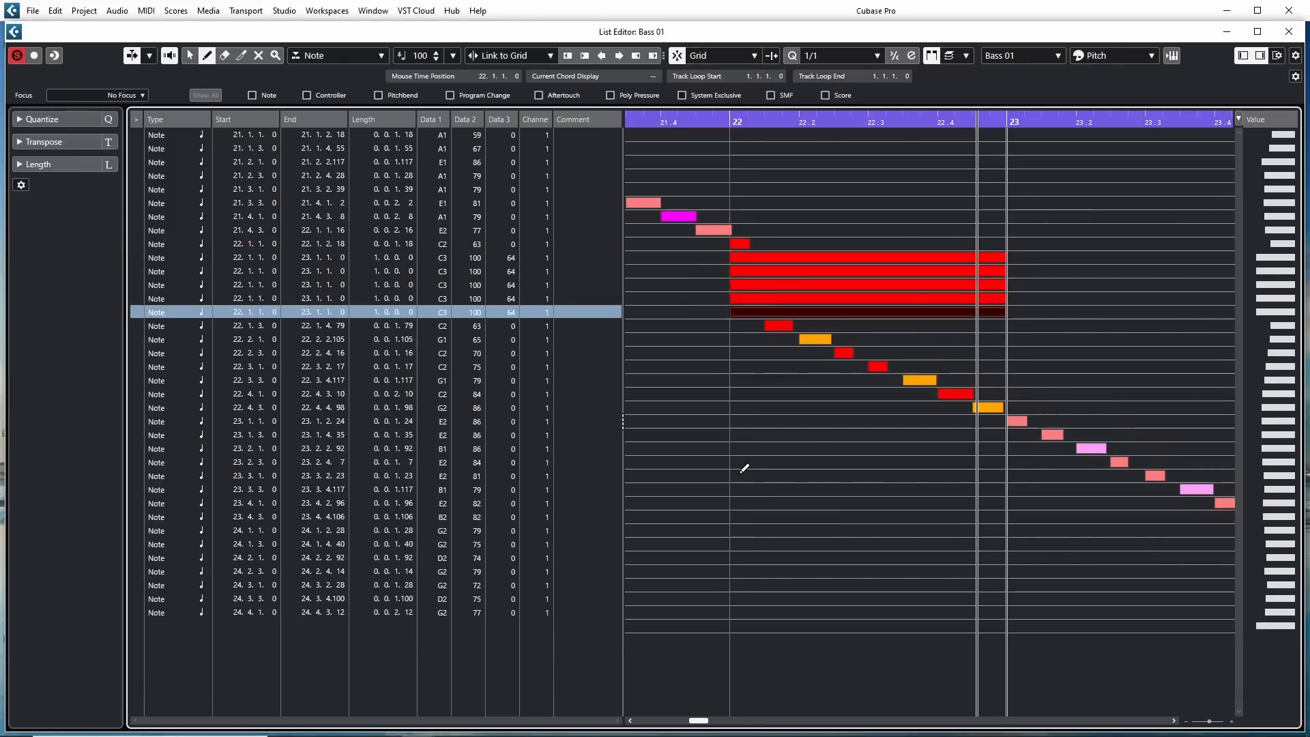
pyautogui.click(743, 468)
pyautogui.click(742, 468)
pyautogui.click(743, 468)
pyautogui.click(743, 468)
pyautogui.click(743, 468)
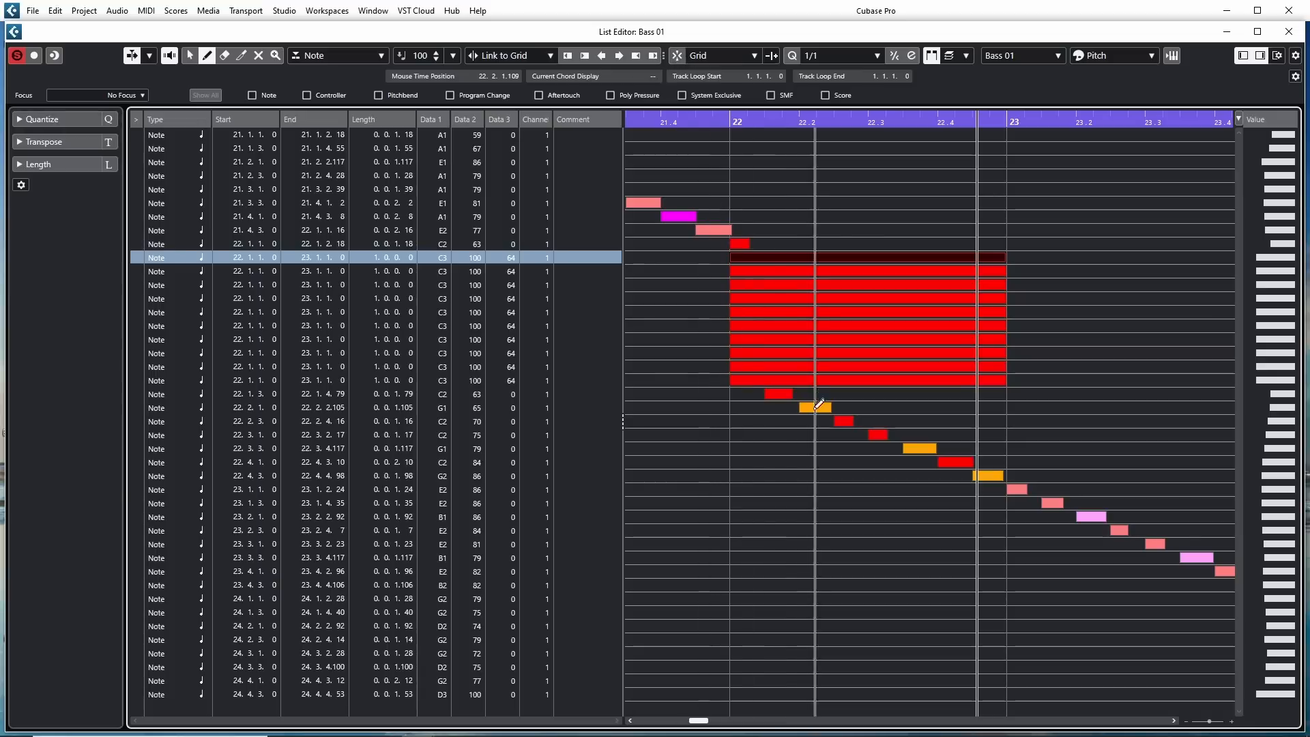
pyautogui.moveTo(733, 489)
pyautogui.mouseDown()
pyautogui.moveTo(857, 468)
pyautogui.moveTo(825, 481)
pyautogui.moveTo(950, 477)
pyautogui.moveTo(737, 485)
pyautogui.moveTo(862, 484)
pyautogui.mouseUp()
# Step: Insert a run of Controller events at about 22.1.1.64, and draw Pitchbend events from the start of bar 22
pyautogui.click(325, 56)
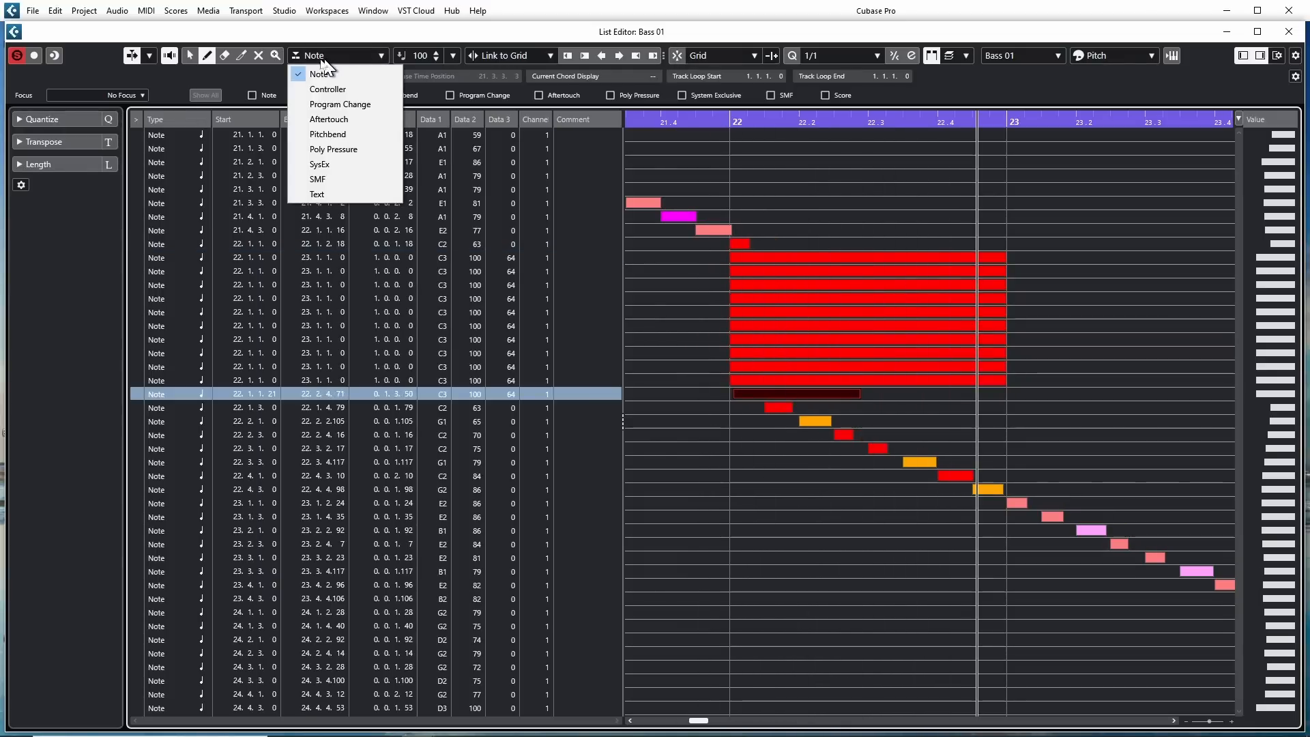
pyautogui.click(351, 94)
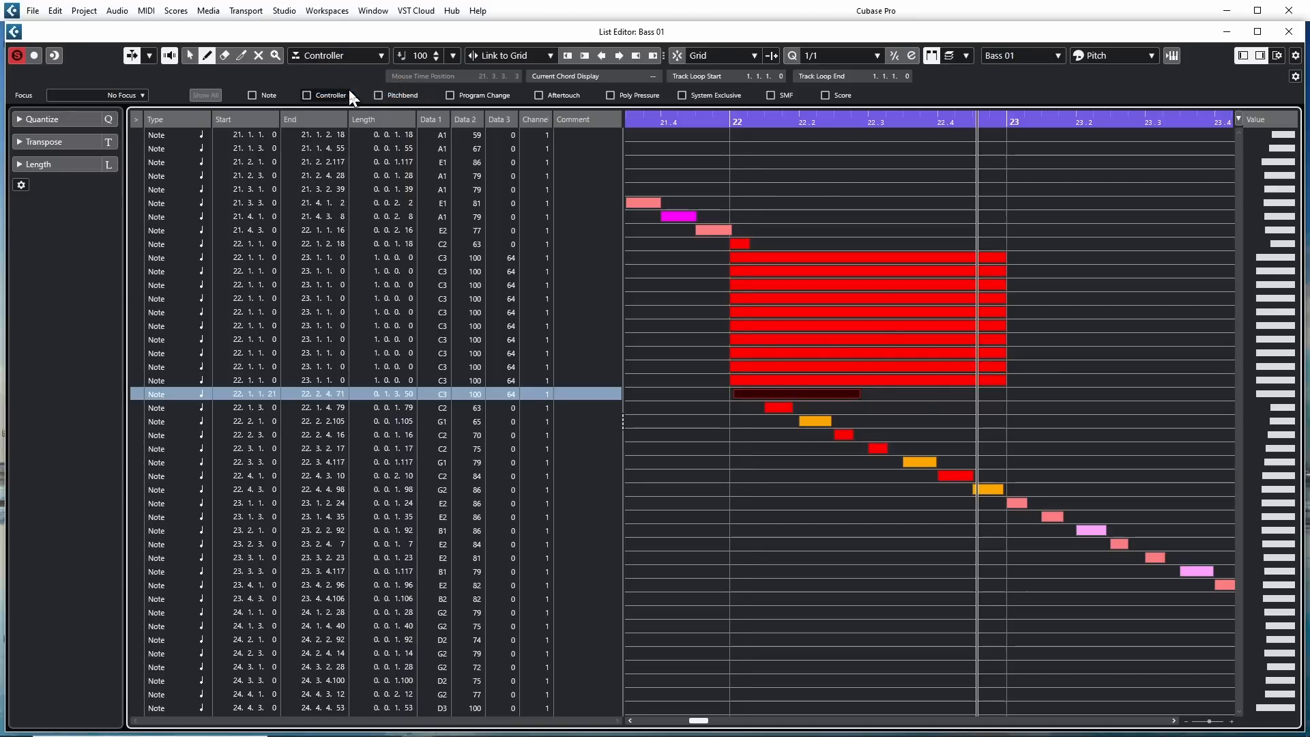
pyautogui.click(743, 553)
pyautogui.click(743, 553)
pyautogui.click(743, 552)
pyautogui.click(743, 553)
pyautogui.click(743, 552)
pyautogui.click(743, 552)
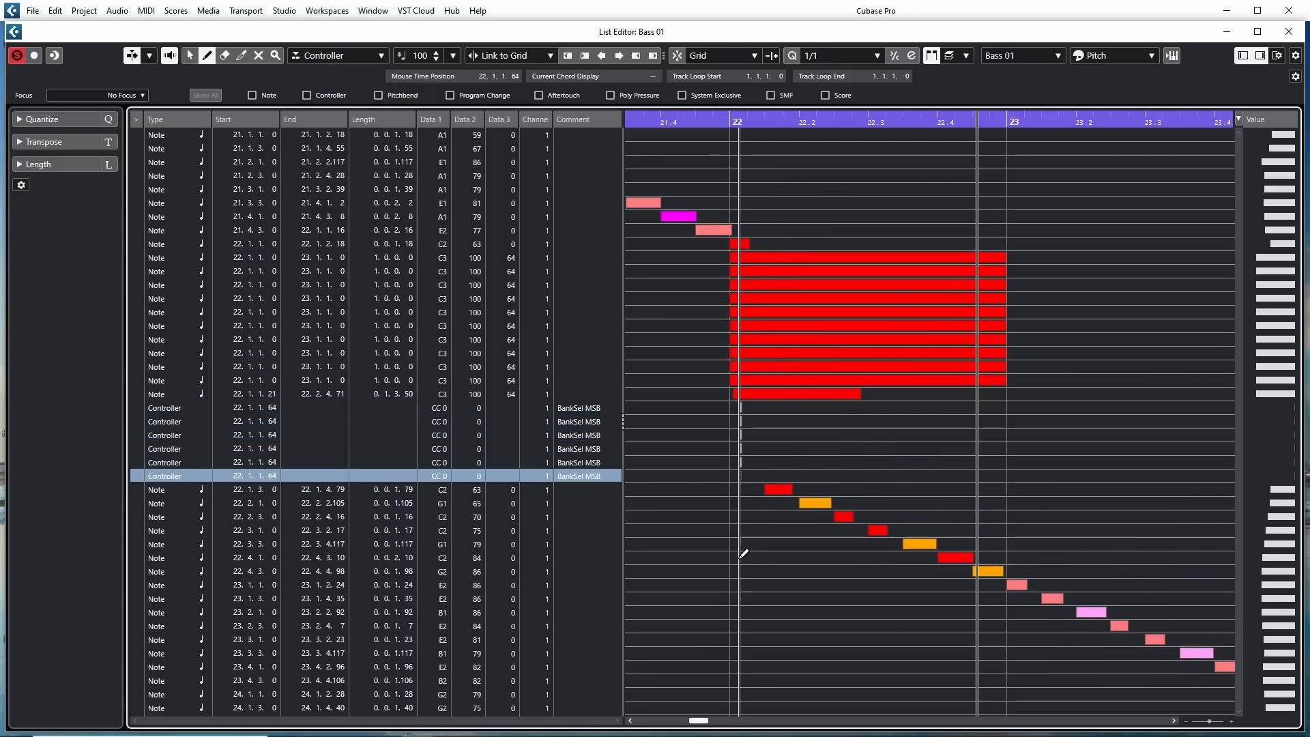
pyautogui.click(743, 552)
pyautogui.click(742, 553)
pyautogui.click(743, 553)
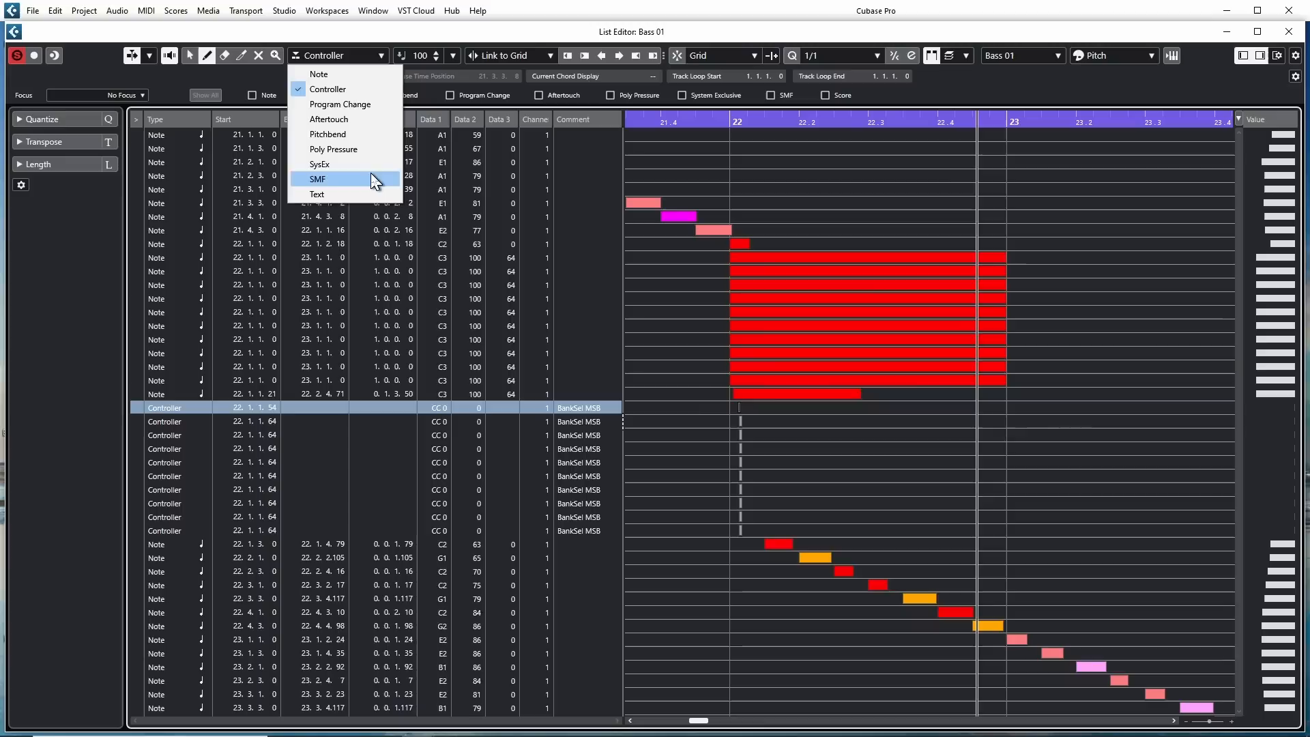
pyautogui.click(346, 134)
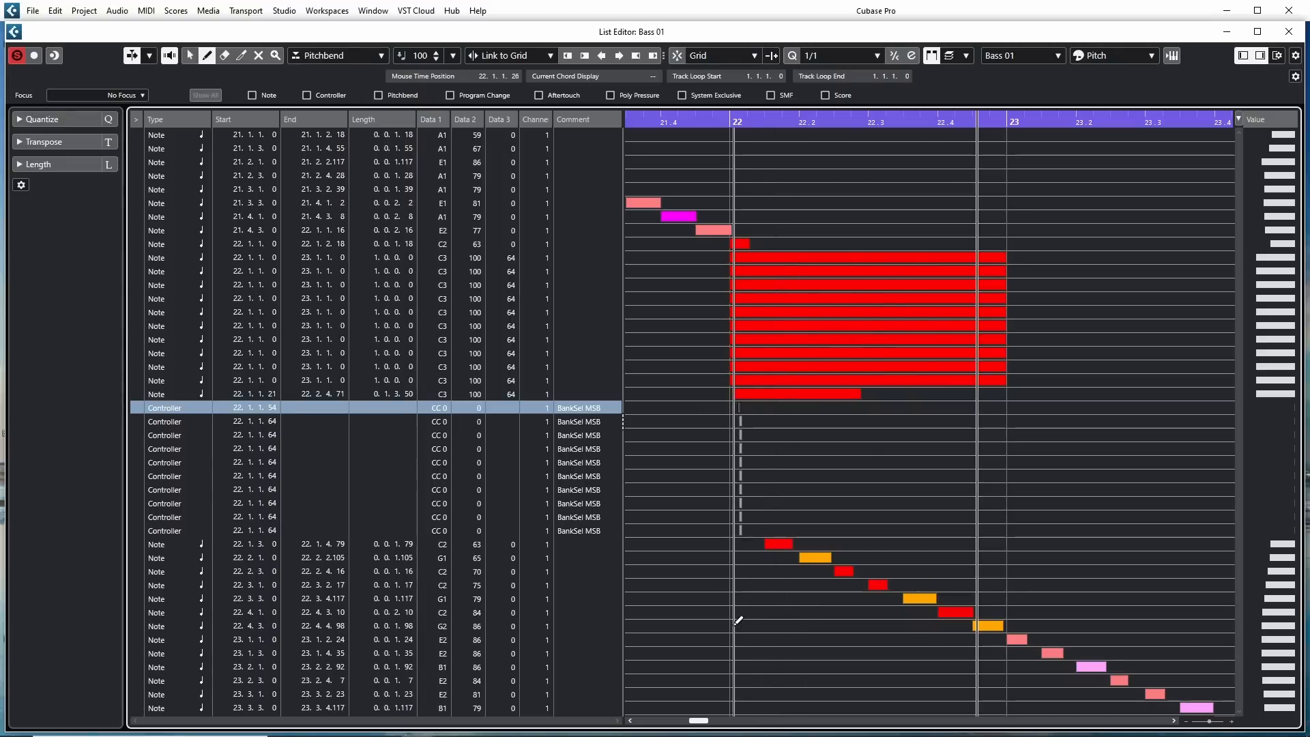
pyautogui.moveTo(736, 615); pyautogui.dragTo(792, 508)
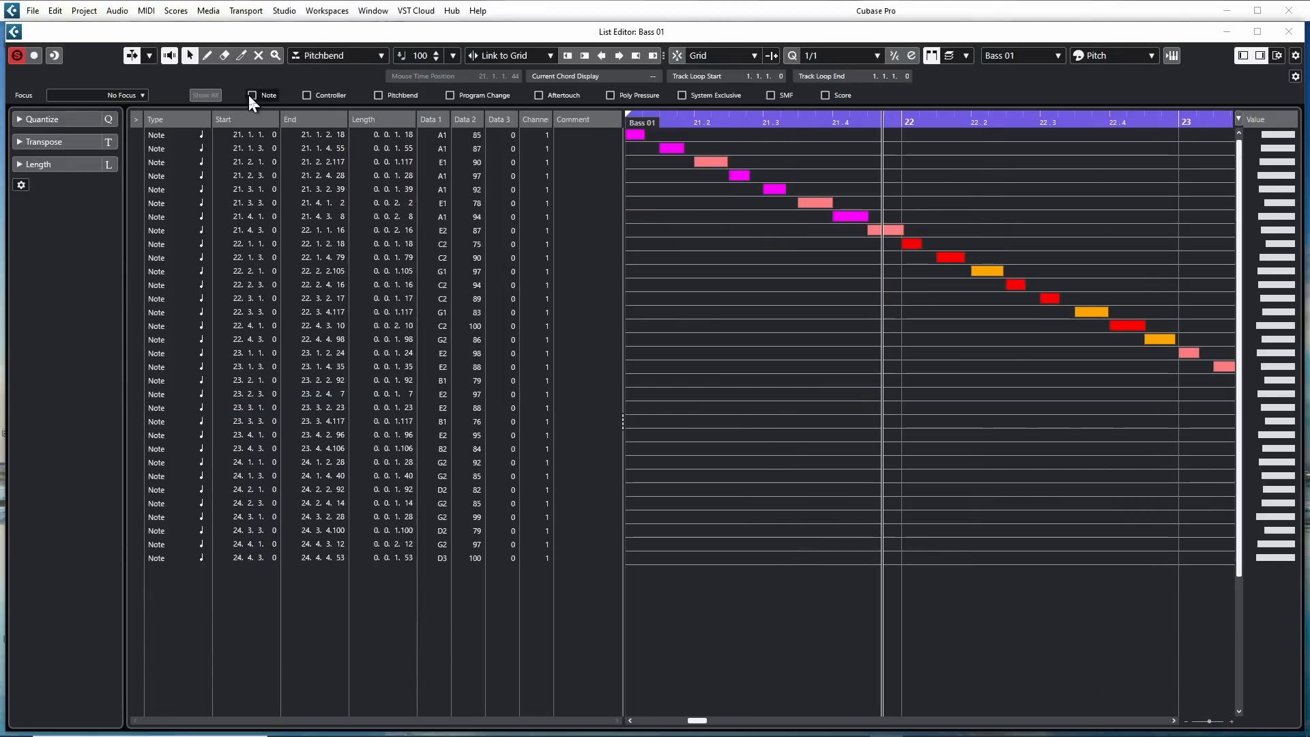
# Step: Filter out every event type except Note in the event list
pyautogui.click(248, 96)
pyautogui.click(305, 92)
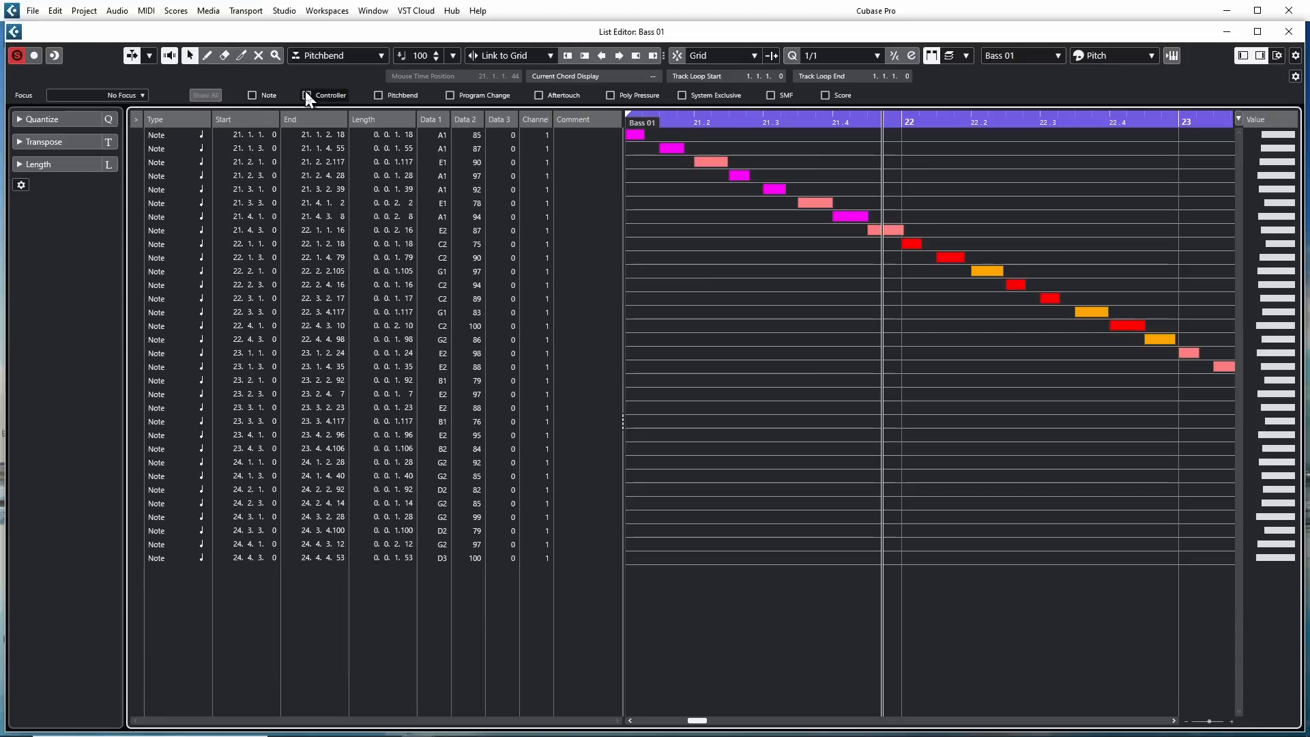
pyautogui.keyDown('ctrl'); pyautogui.click(250, 94); pyautogui.keyUp('ctrl')
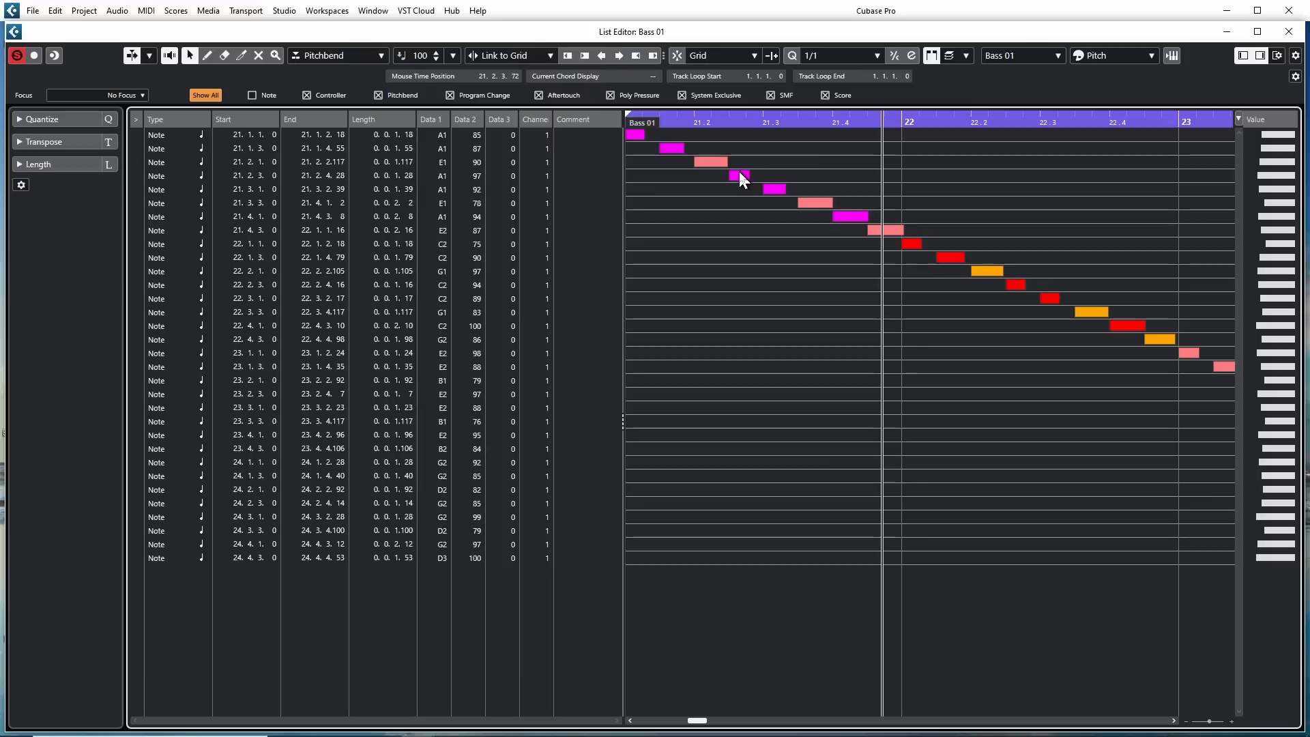
# Step: Clear the event type filters and select the five notes from 22.1.3 to 22.3.3 in the event display
pyautogui.keyDown('ctrl'); pyautogui.click(251, 96); pyautogui.keyUp('ctrl')
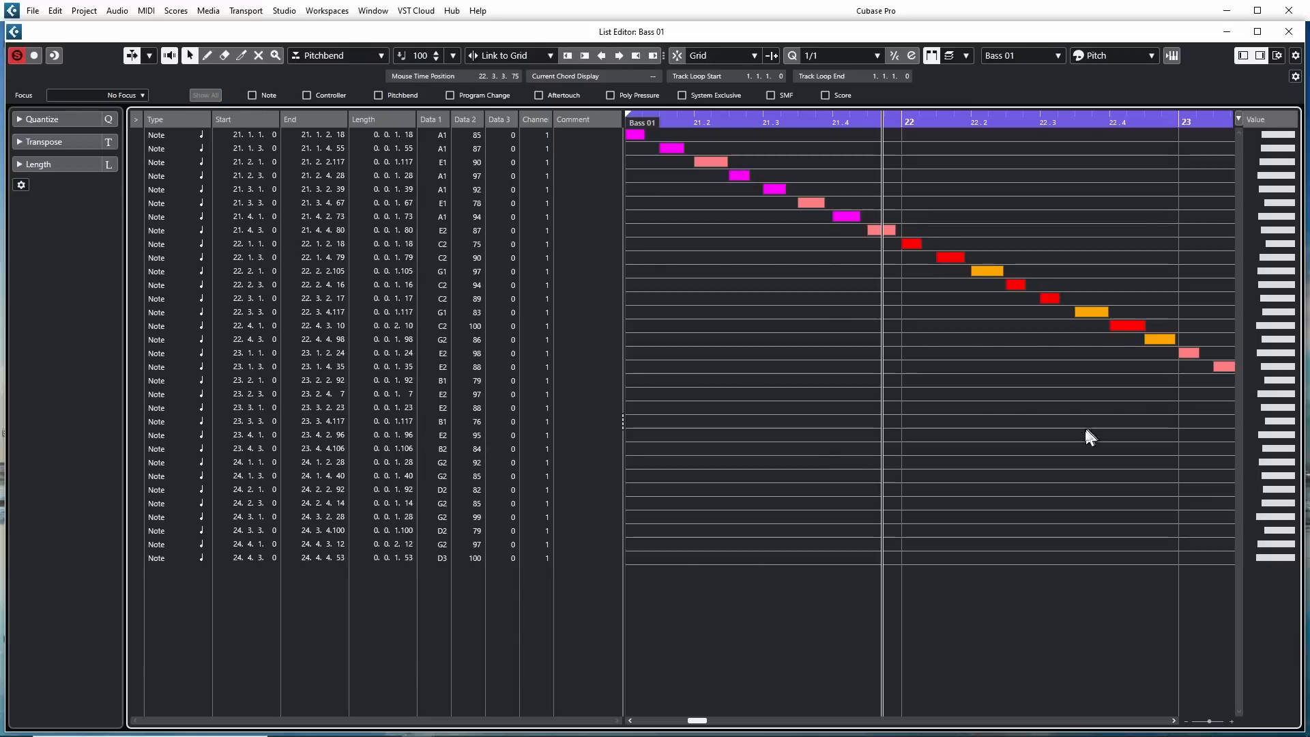
pyautogui.moveTo(930, 252); pyautogui.dragTo(1089, 319)
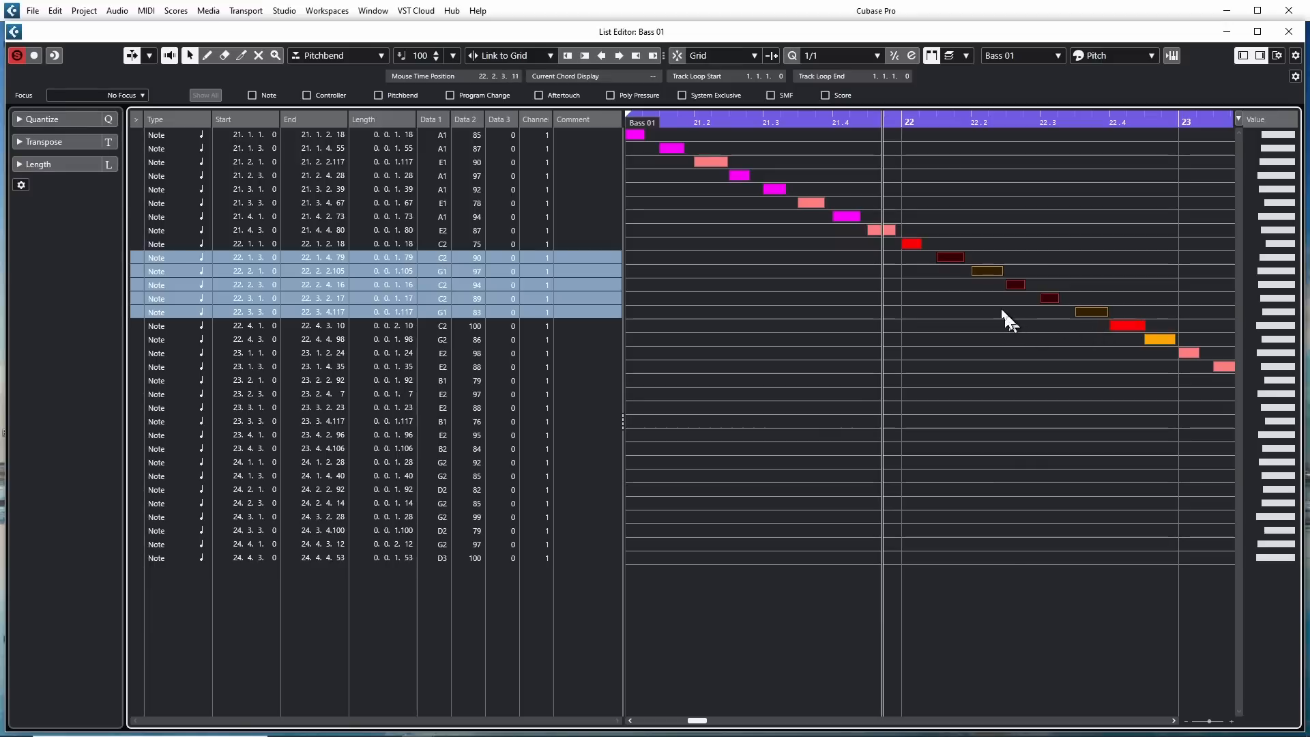
pyautogui.moveTo(964, 257)
pyautogui.mouseDown()
pyautogui.moveTo(990, 254)
pyautogui.moveTo(966, 256)
pyautogui.mouseUp()
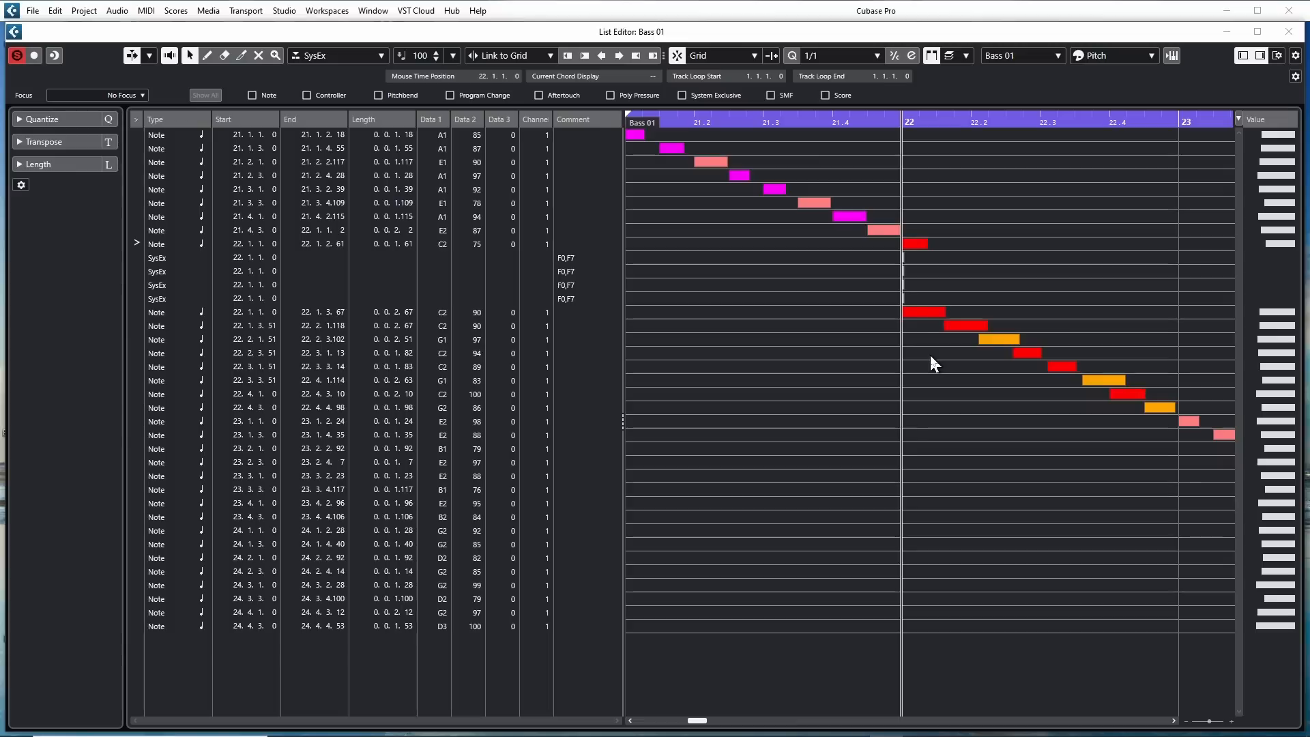
# Step: Duplicate the velocity-90 C2 note at 22.1.1 in place, keeping its length of 0.0.2.67
pyautogui.click(924, 312)
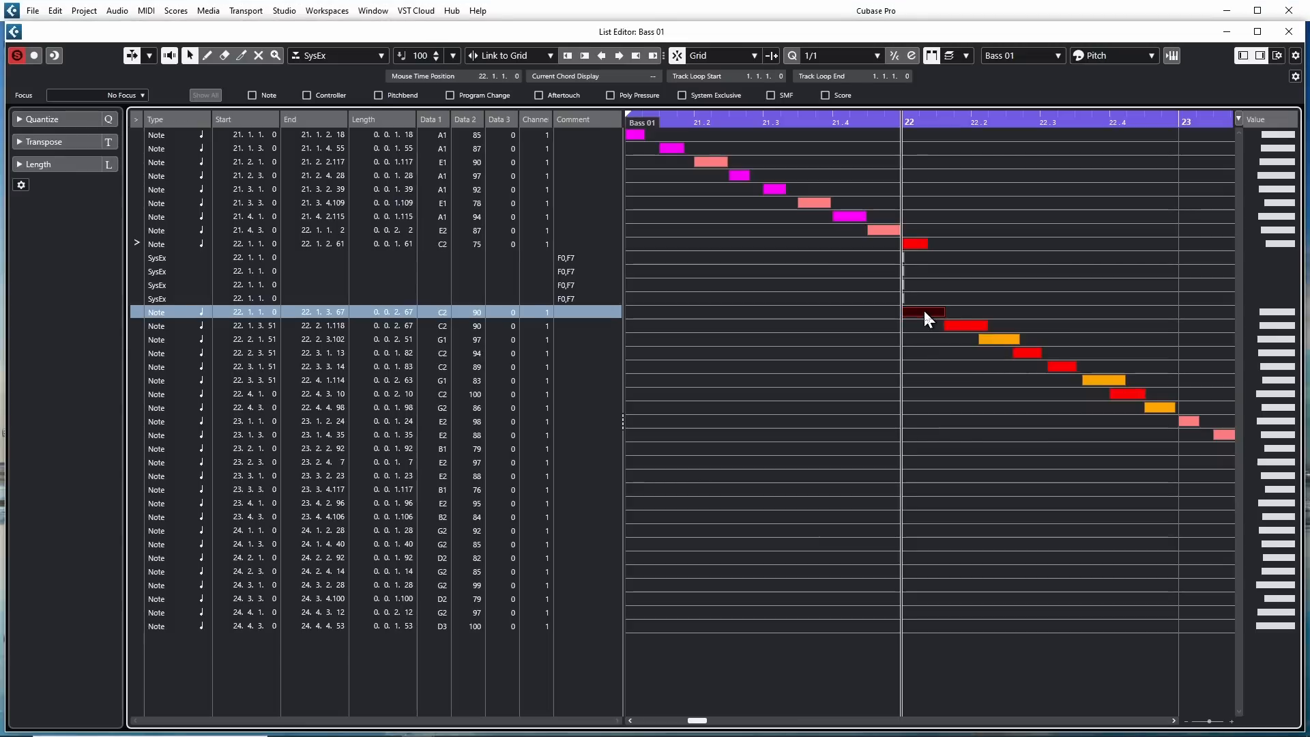
pyautogui.moveTo(924, 312); pyautogui.dragTo(985, 357)
pyautogui.rightClick(976, 314)
pyautogui.click(1033, 318)
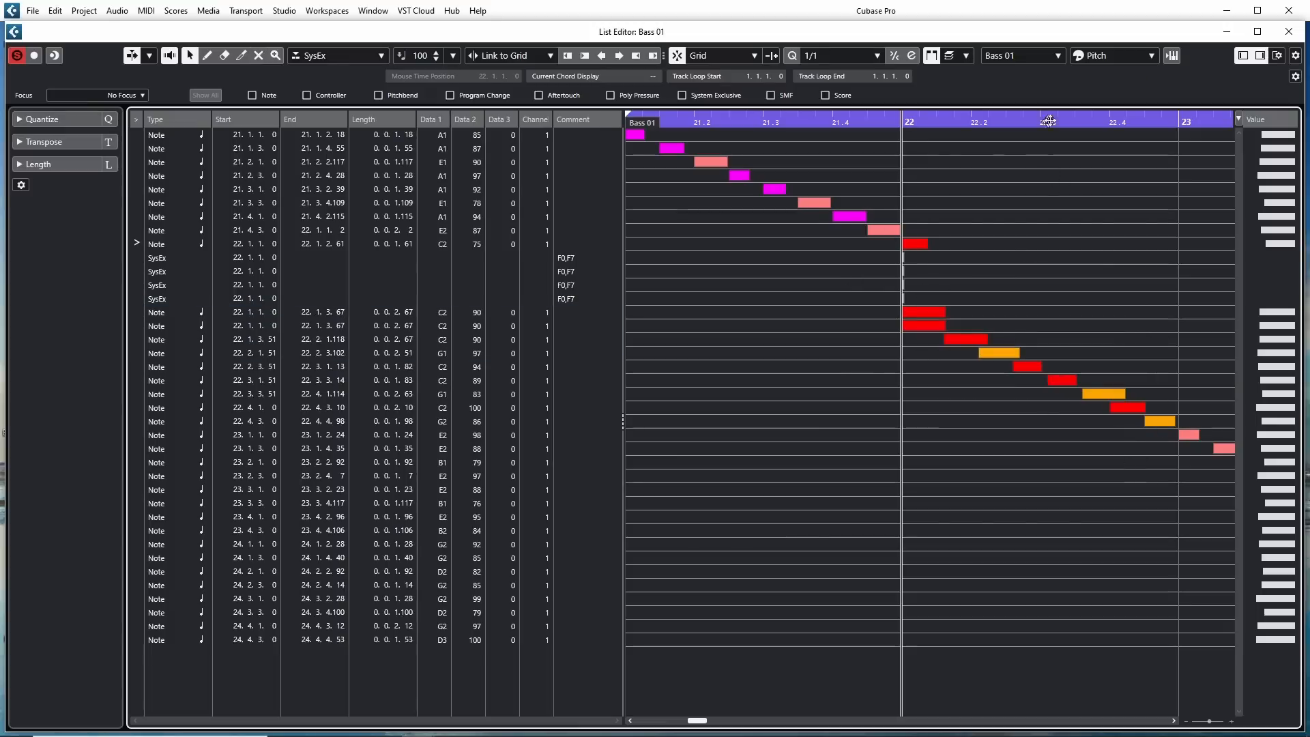
# Step: Color the events by Velocity and by Channel, and return the event colors to Pitch
pyautogui.click(1094, 54)
pyautogui.click(1096, 73)
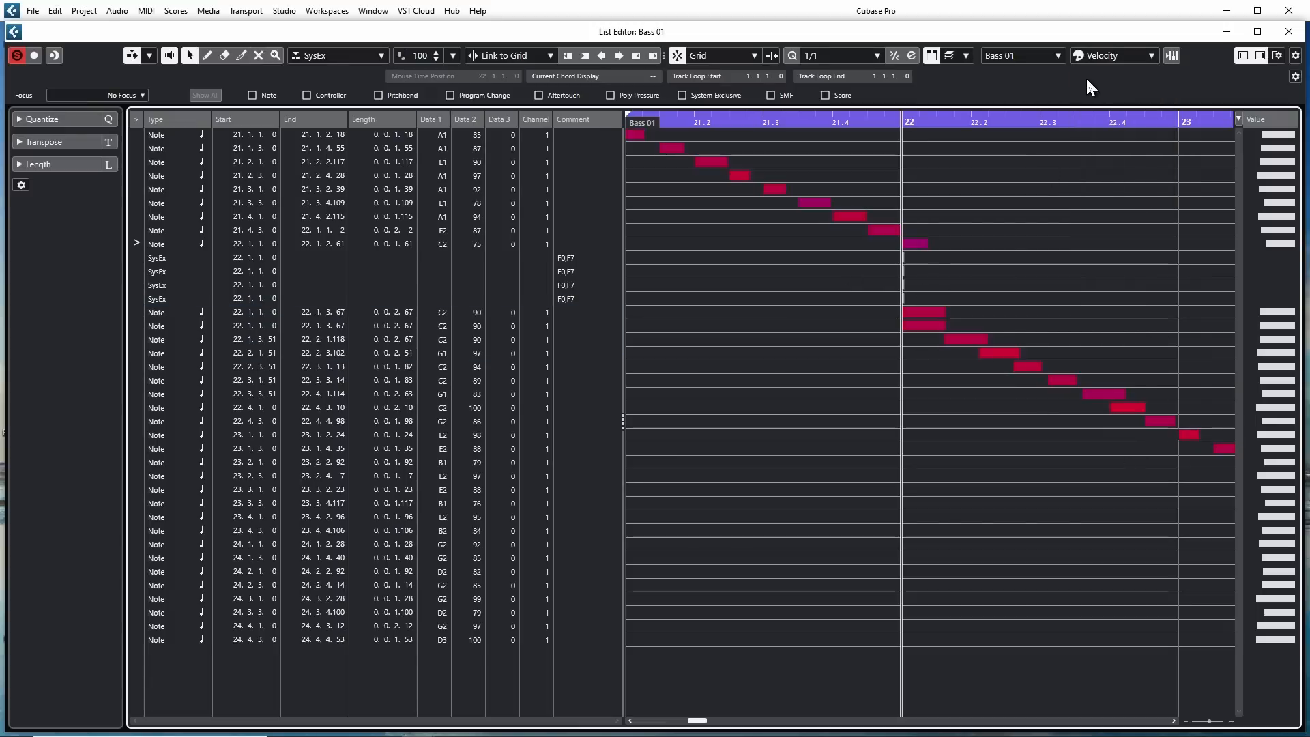
pyautogui.click(1101, 55)
pyautogui.click(1128, 105)
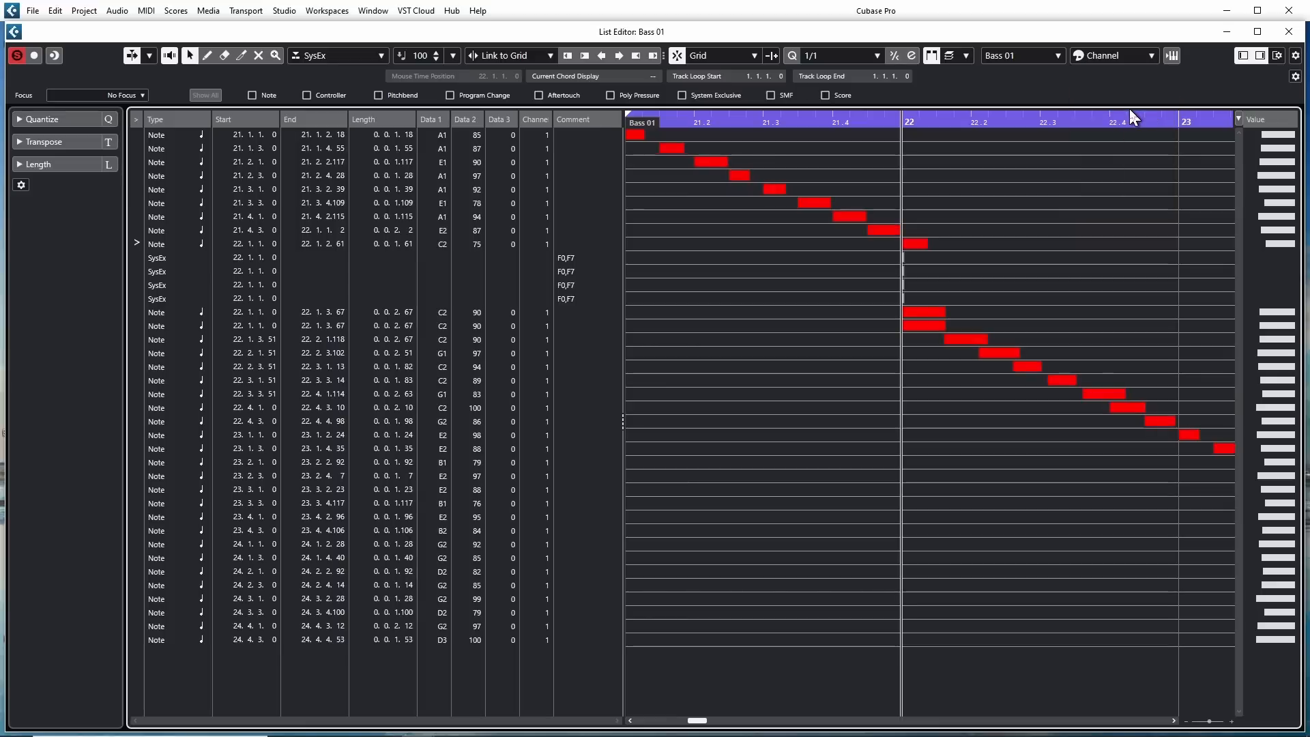
pyautogui.click(1103, 57)
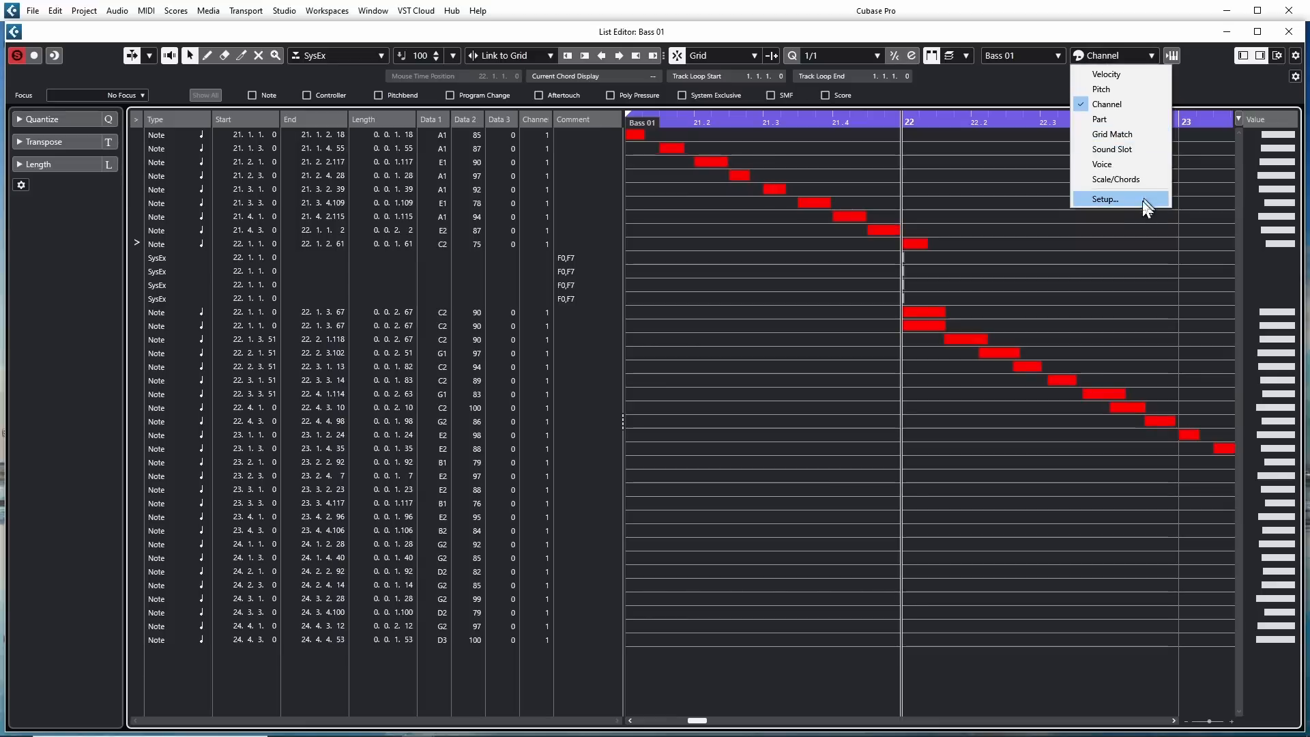
pyautogui.click(1124, 90)
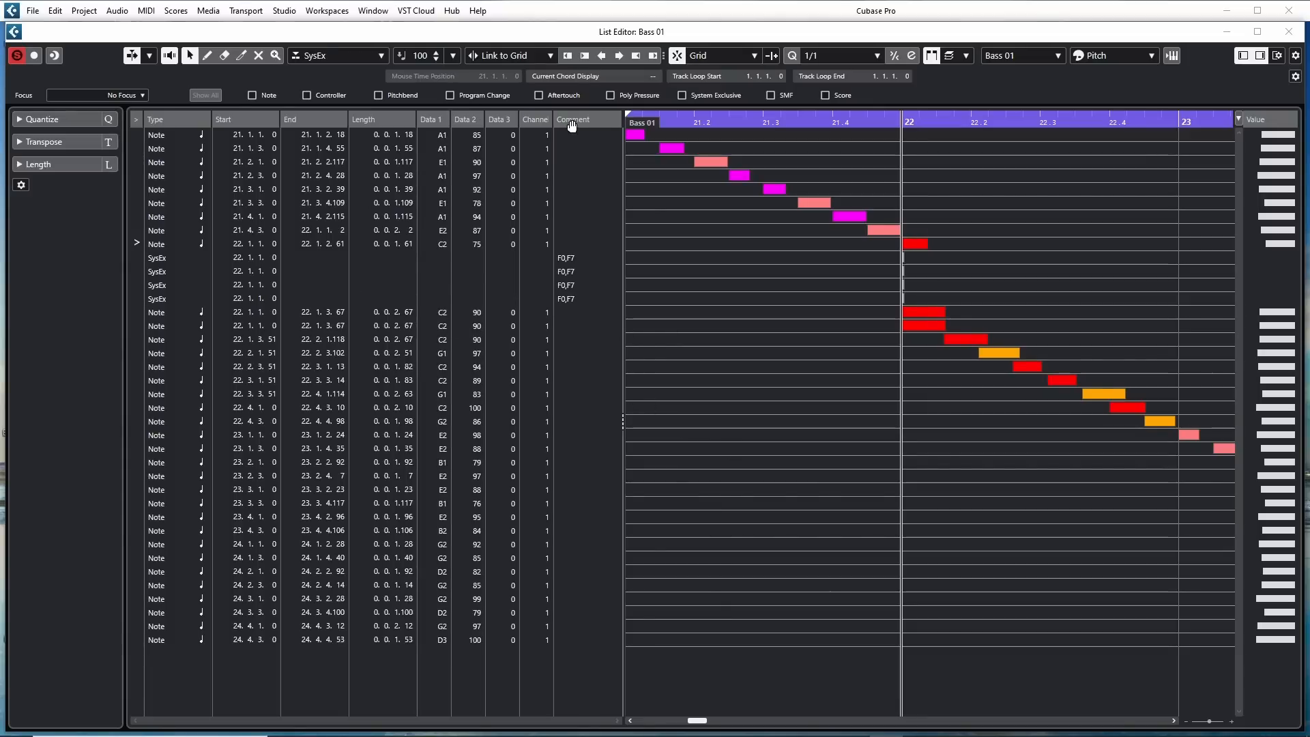
# Step: Open the first SysEx event at 22.1.1 in the MIDI SysEx Editor and insert four bytes between F0 and F7
pyautogui.doubleClick(566, 257)
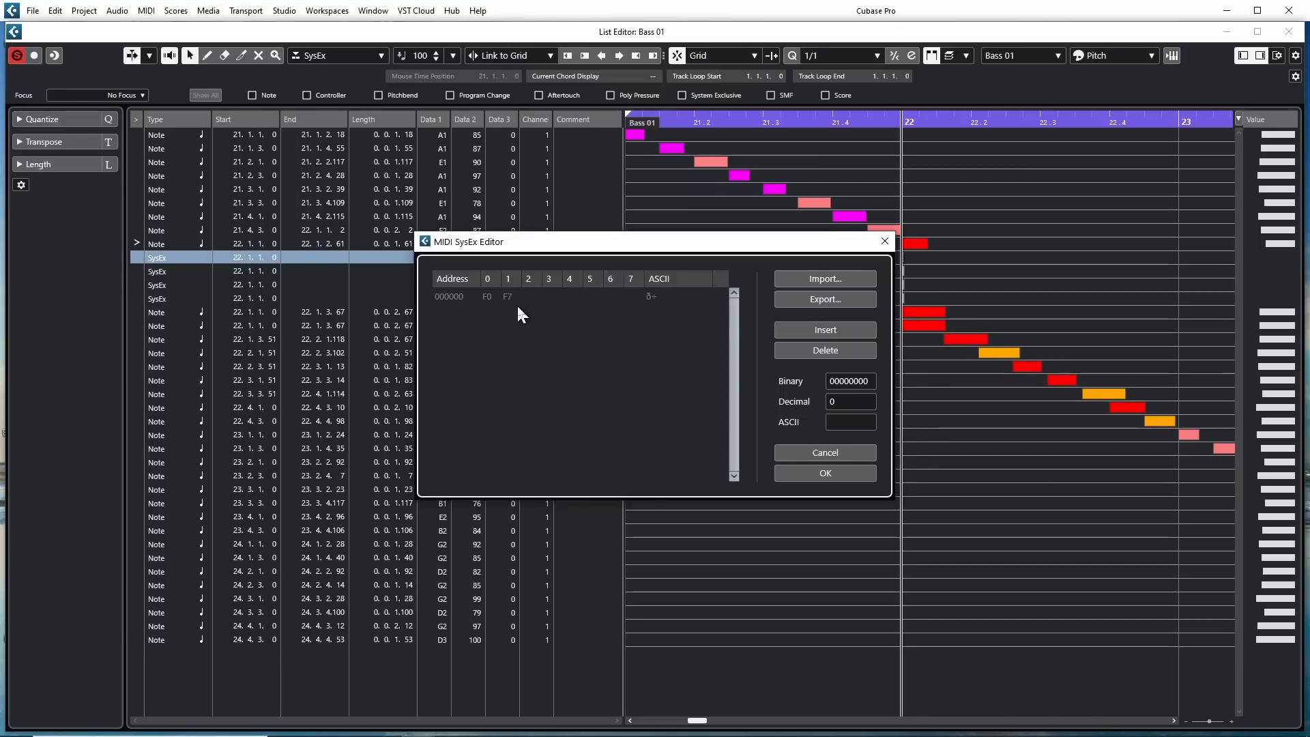
pyautogui.moveTo(572, 240); pyautogui.dragTo(514, 222)
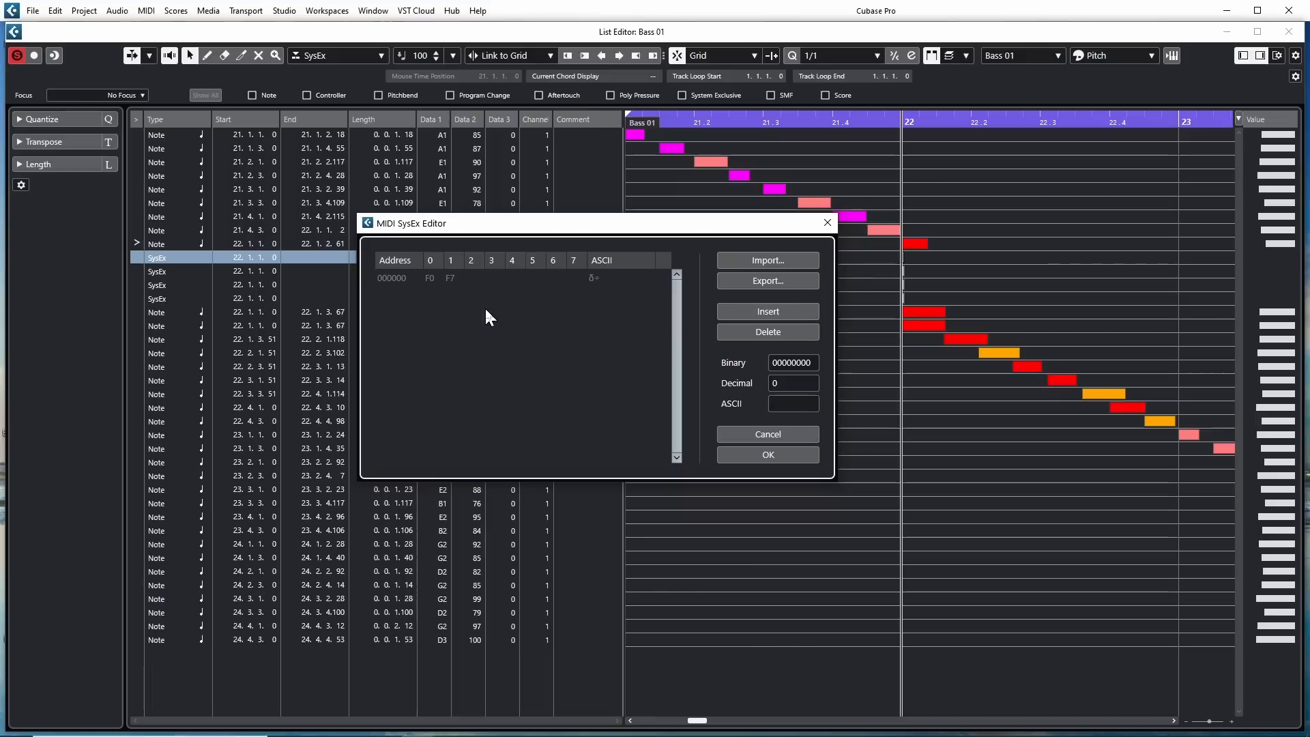
pyautogui.click(754, 312)
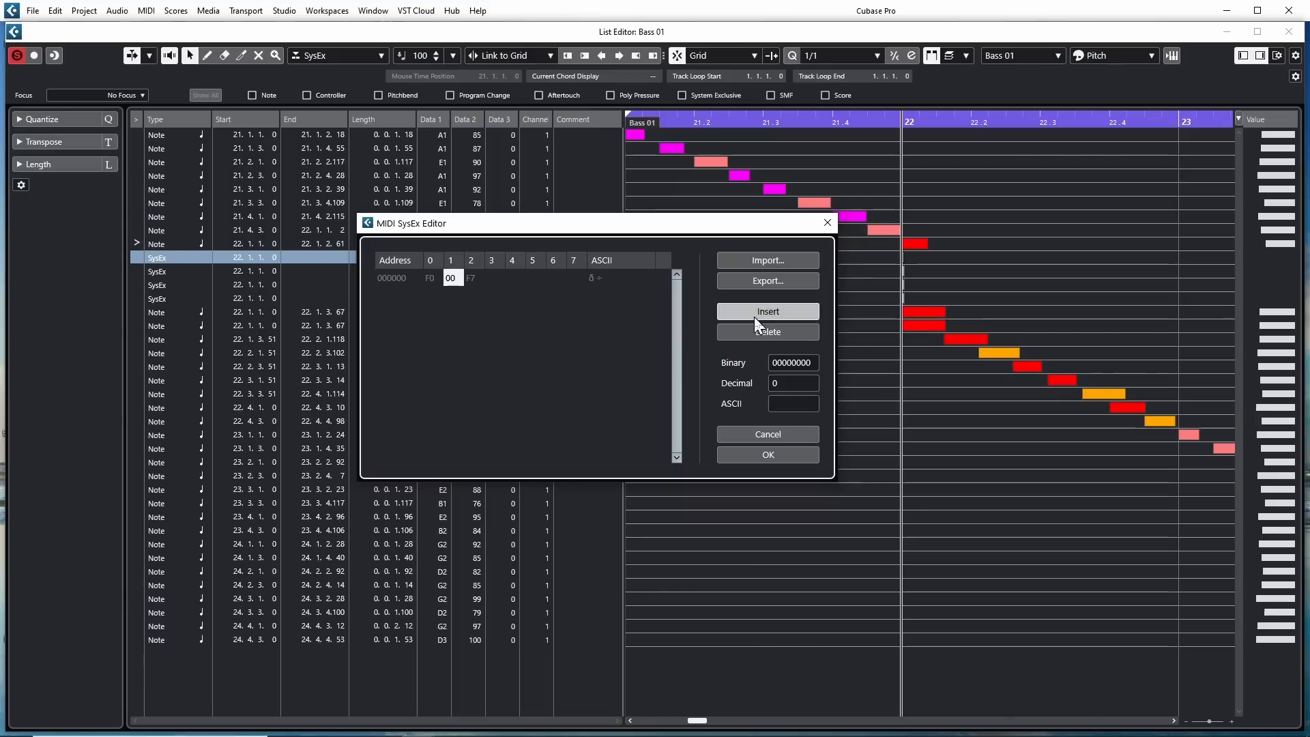
pyautogui.click(755, 313)
pyautogui.click(754, 313)
pyautogui.click(755, 312)
# Step: Delete the four inserted bytes from the SysEx message and close the MIDI SysEx Editor
pyautogui.click(751, 332)
pyautogui.click(751, 332)
pyautogui.click(751, 332)
pyautogui.click(751, 332)
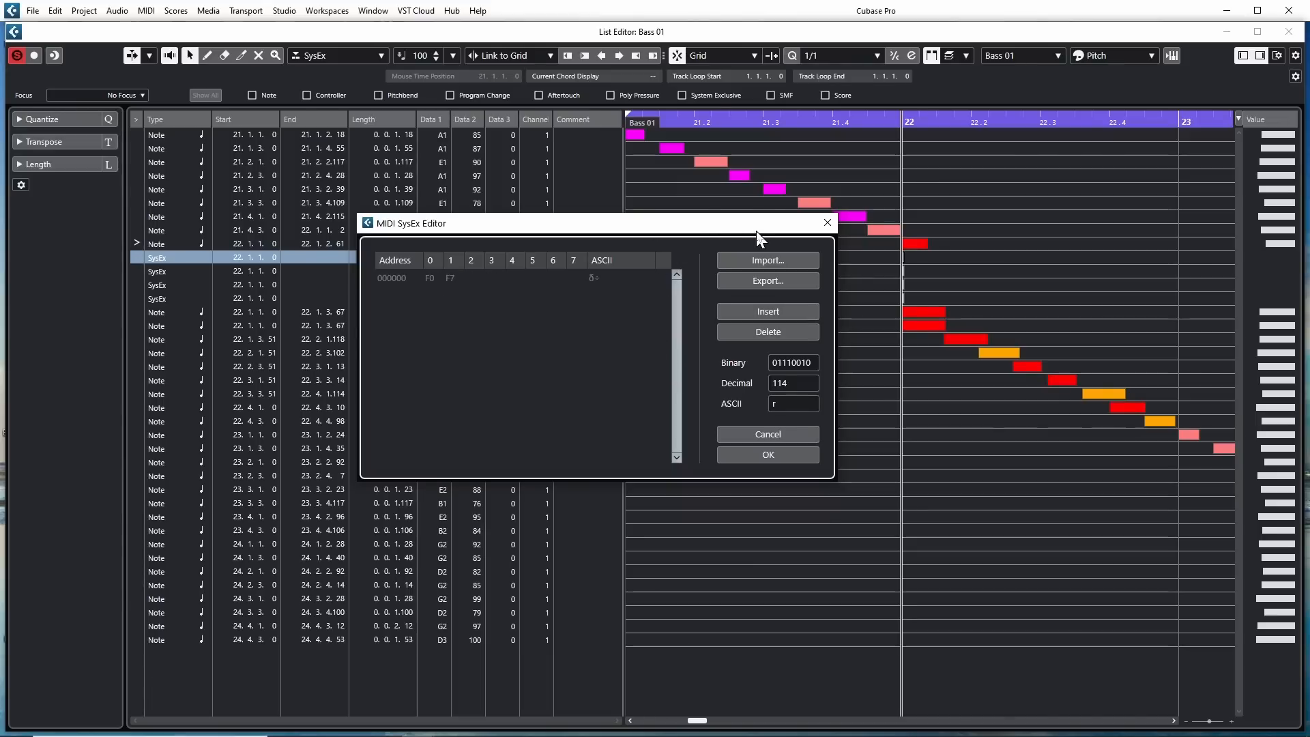
pyautogui.moveTo(767, 229); pyautogui.dragTo(785, 317)
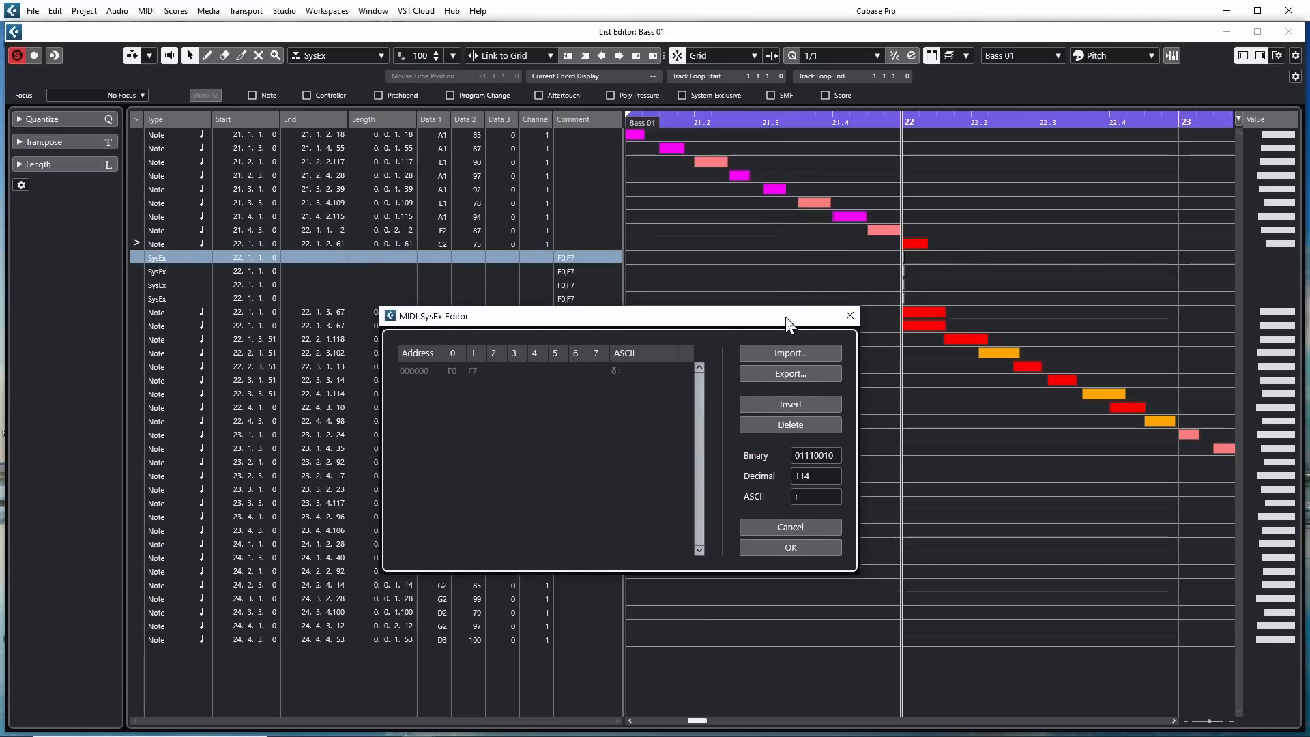
pyautogui.click(849, 323)
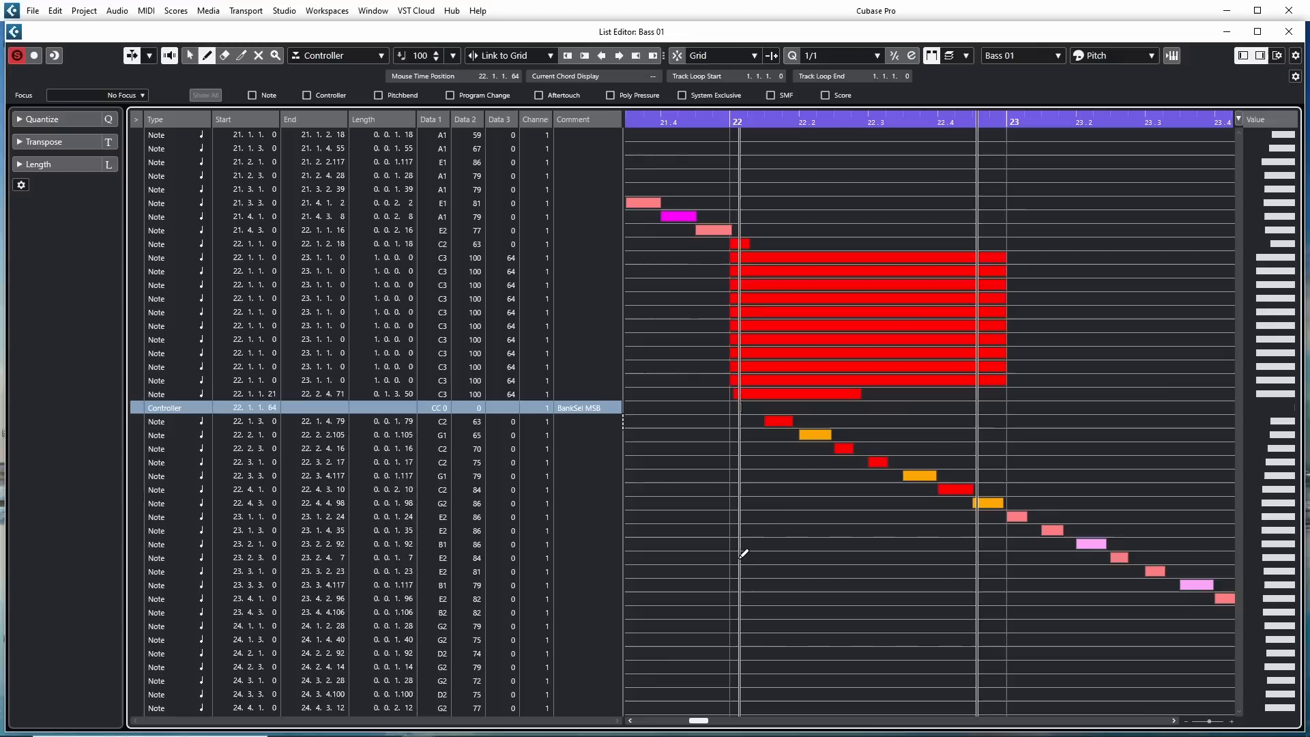
# Step: Draw a run of CC 0 Controller events at about 22.1.1.64 in the event display
pyautogui.click(742, 553)
pyautogui.click(742, 553)
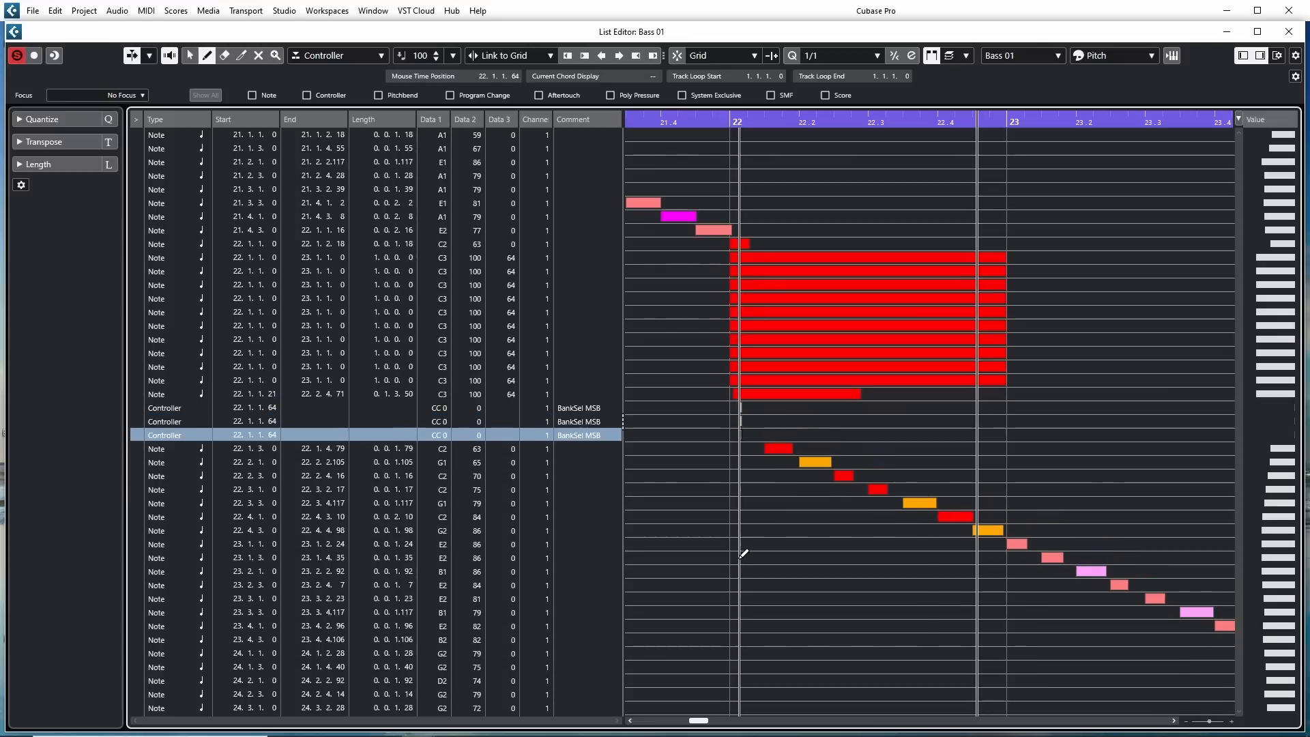
pyautogui.click(742, 553)
pyautogui.click(742, 553)
pyautogui.click(742, 554)
pyautogui.click(742, 553)
pyautogui.click(743, 553)
pyautogui.click(744, 554)
pyautogui.click(743, 553)
# Step: Set the insert type to Pitchbend and draw five Pitchbend events just after the start of bar 22
pyautogui.click(337, 55)
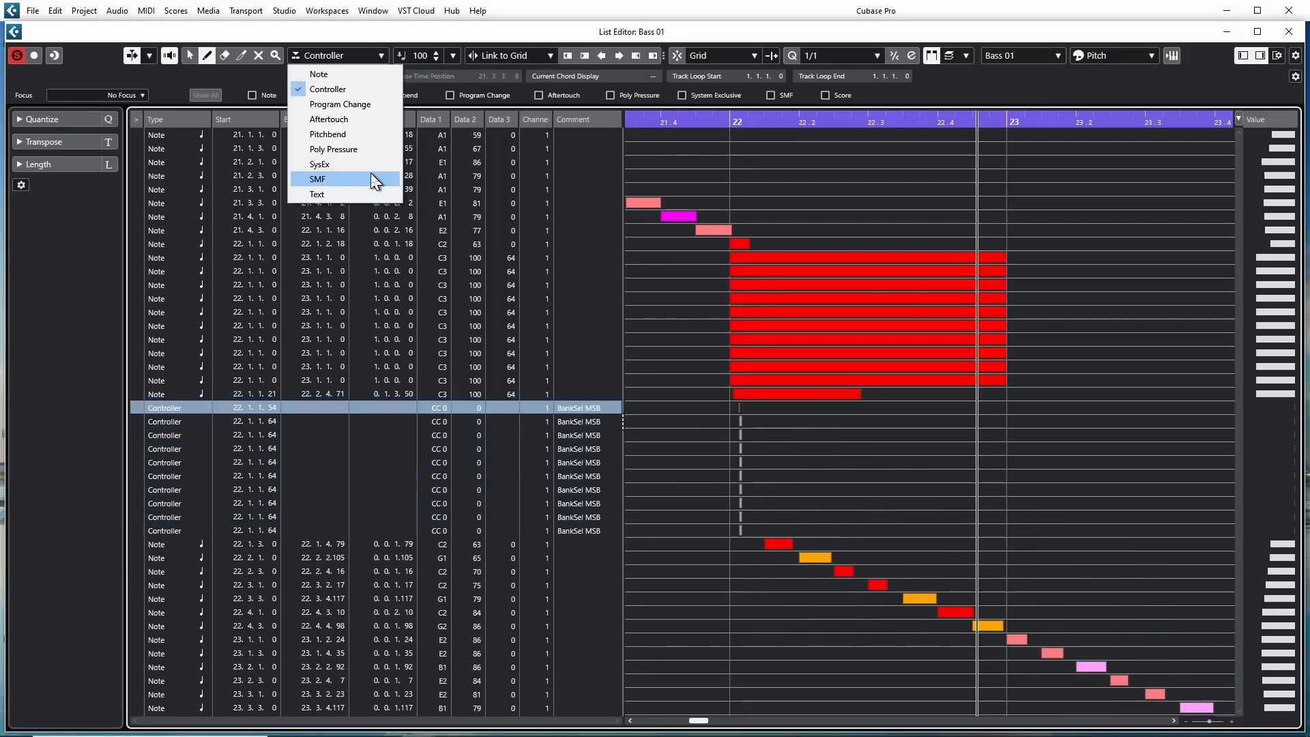
pyautogui.click(334, 135)
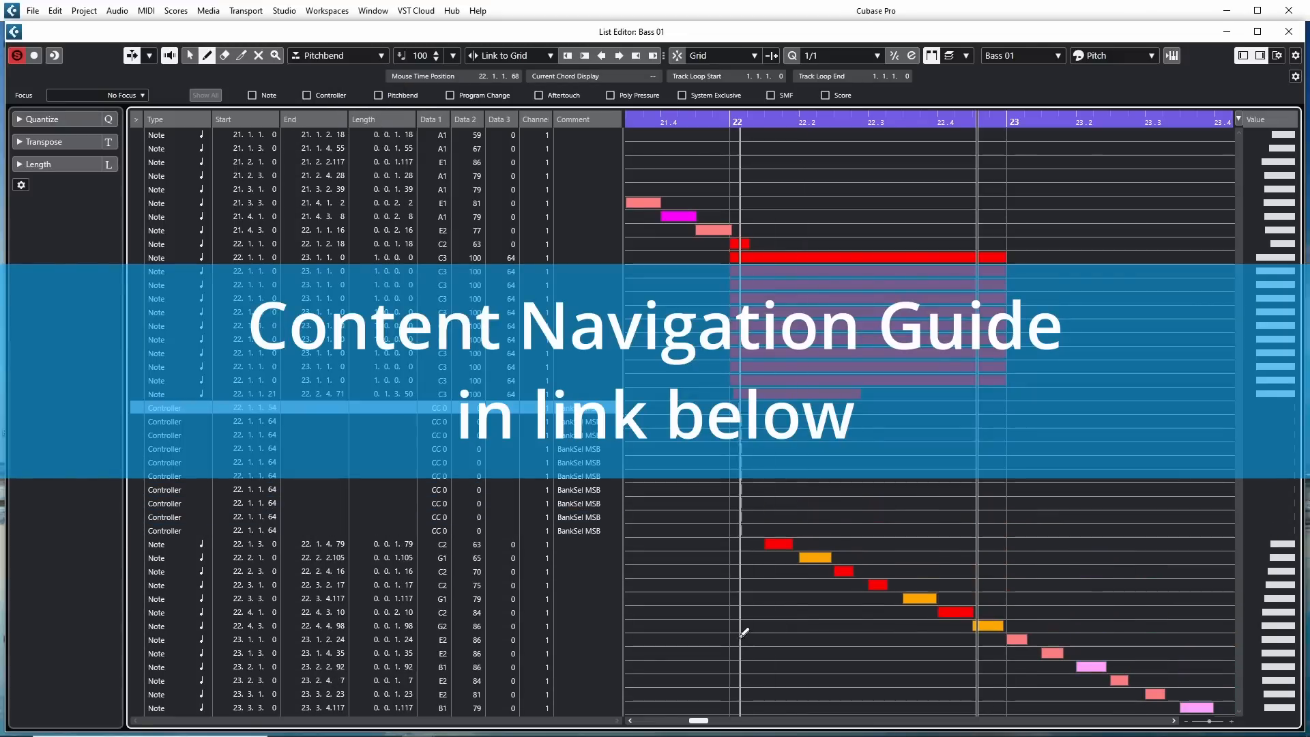
pyautogui.click(737, 608)
pyautogui.click(736, 608)
pyautogui.click(736, 608)
pyautogui.click(737, 608)
pyautogui.click(737, 607)
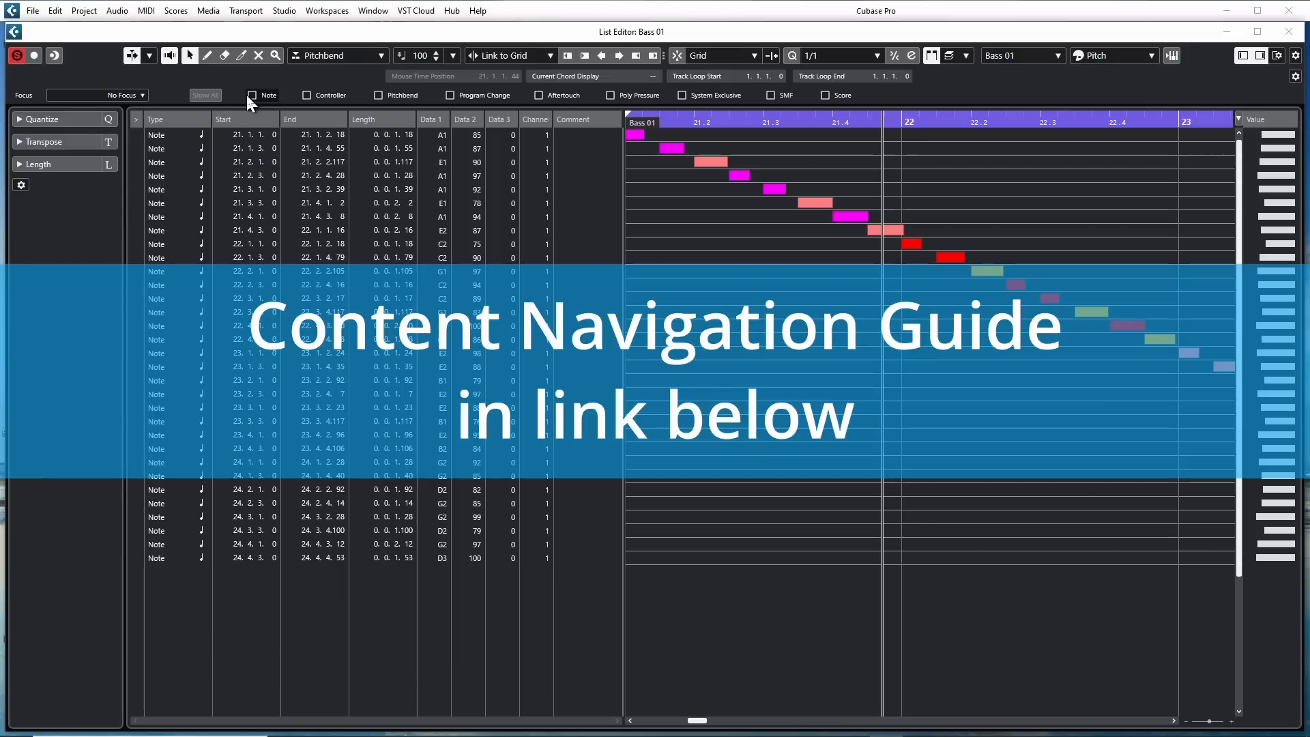
# Step: Filter out every event type except Note in the event list
pyautogui.click(250, 95)
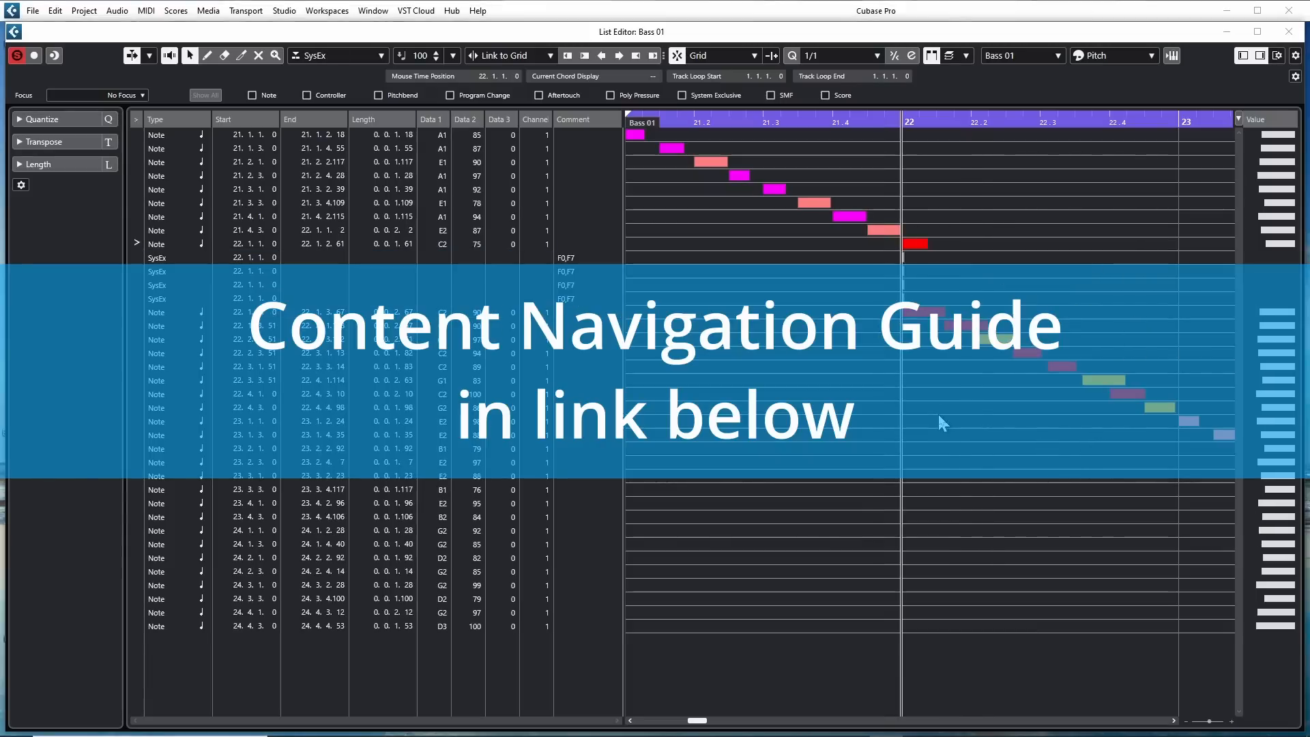
# Step: Duplicate the velocity-90 C2 note at 22.1.1 and mute the four notes from 22.1.1 to 22.2.1.51 with the Mute tool
pyautogui.click(923, 312)
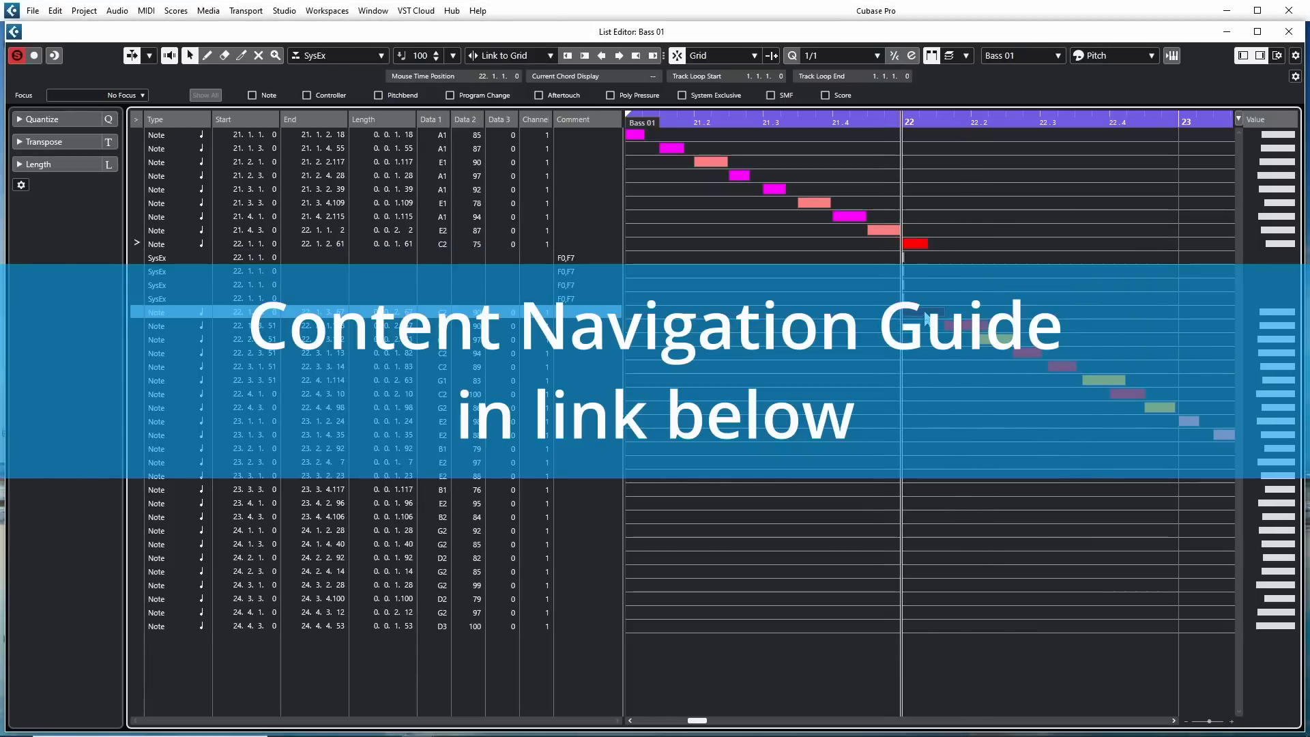
pyautogui.moveTo(923, 312); pyautogui.dragTo(1030, 317)
pyautogui.press('7')
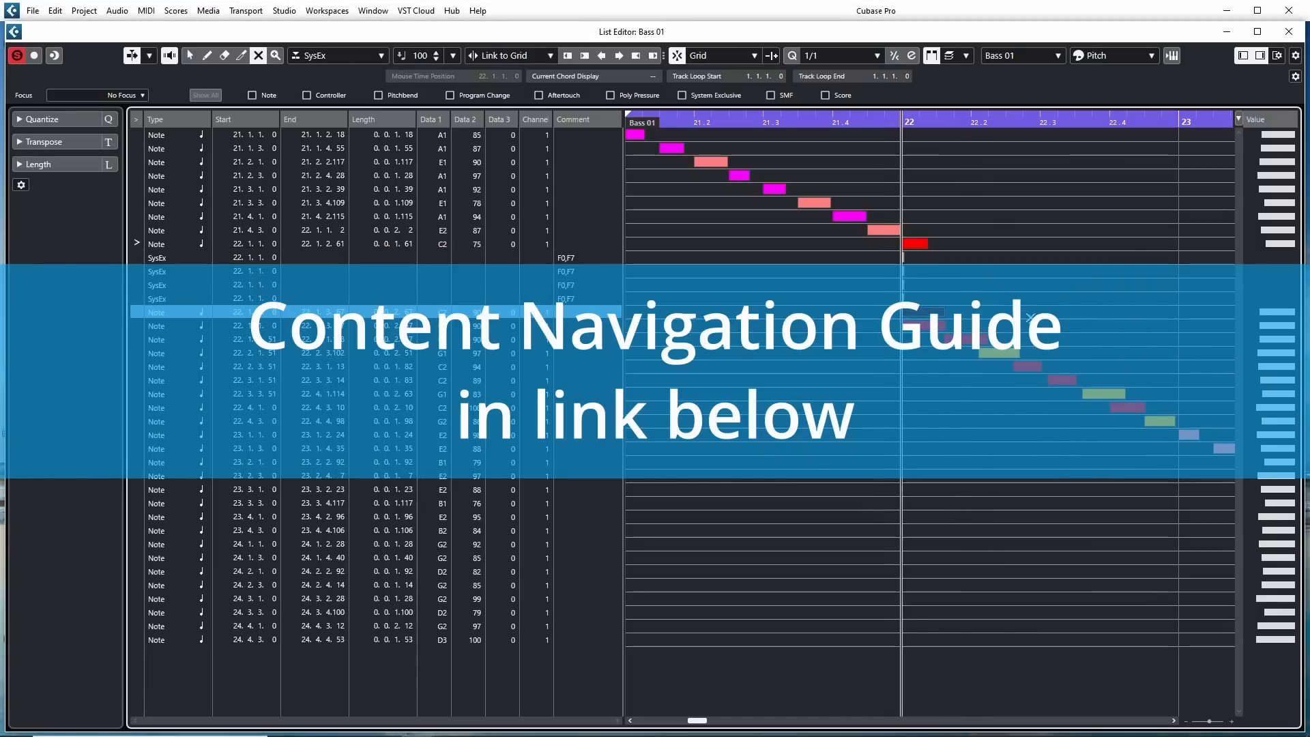
pyautogui.moveTo(926, 300); pyautogui.dragTo(943, 336)
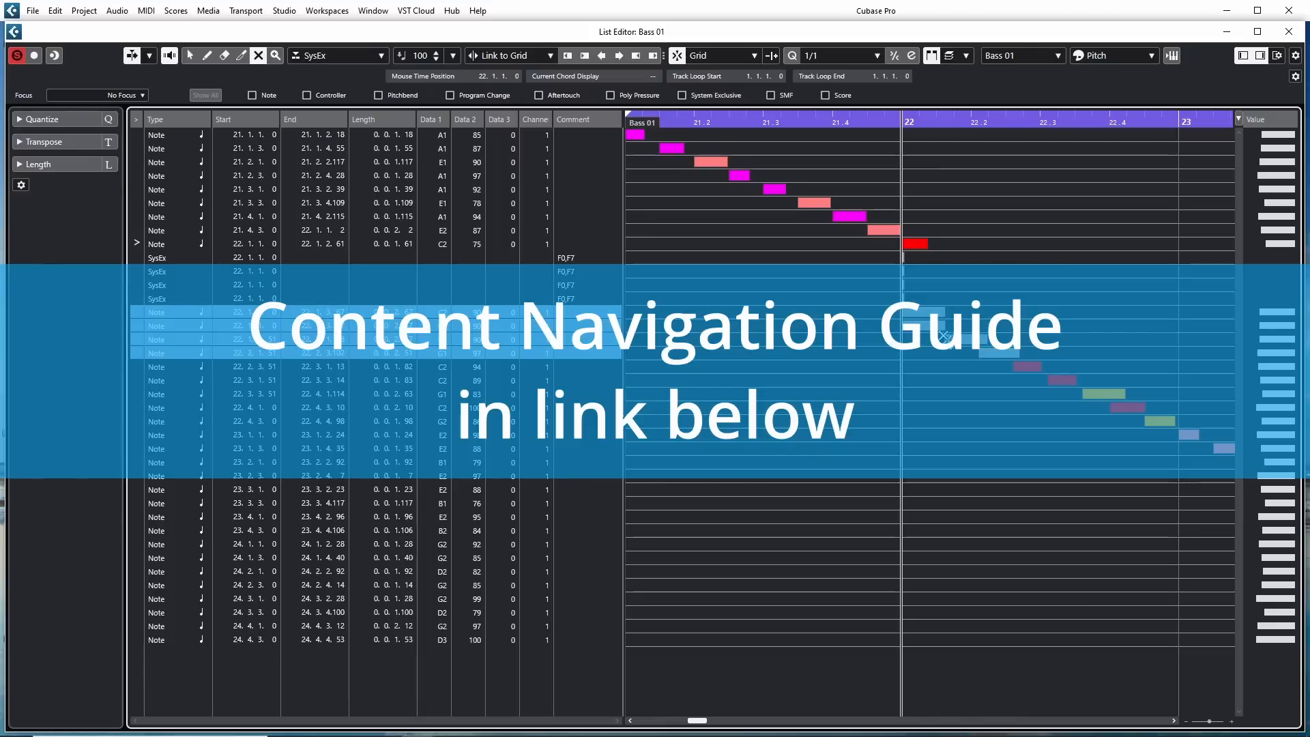
pyautogui.press('1')
pyautogui.click(1021, 253)
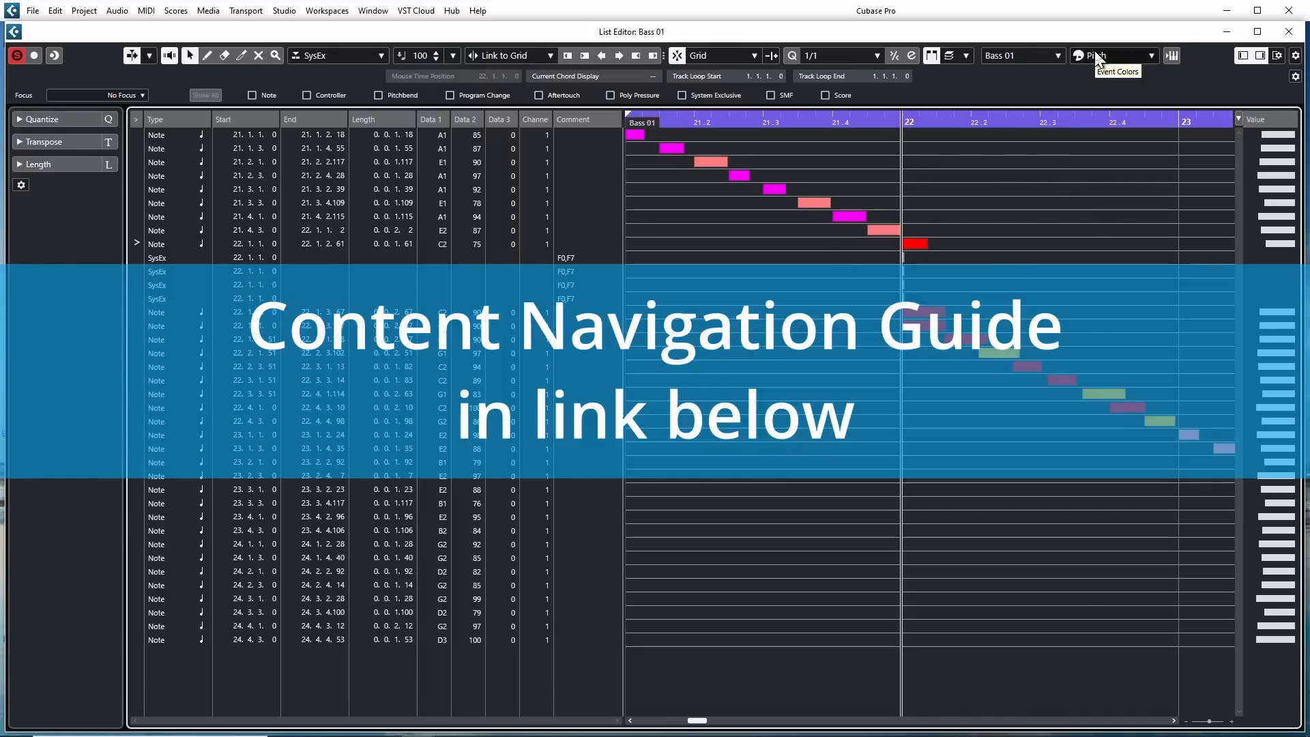
# Step: Color the events by Velocity and return the event colors to Pitch
pyautogui.click(1094, 57)
pyautogui.click(1103, 74)
pyautogui.click(1101, 57)
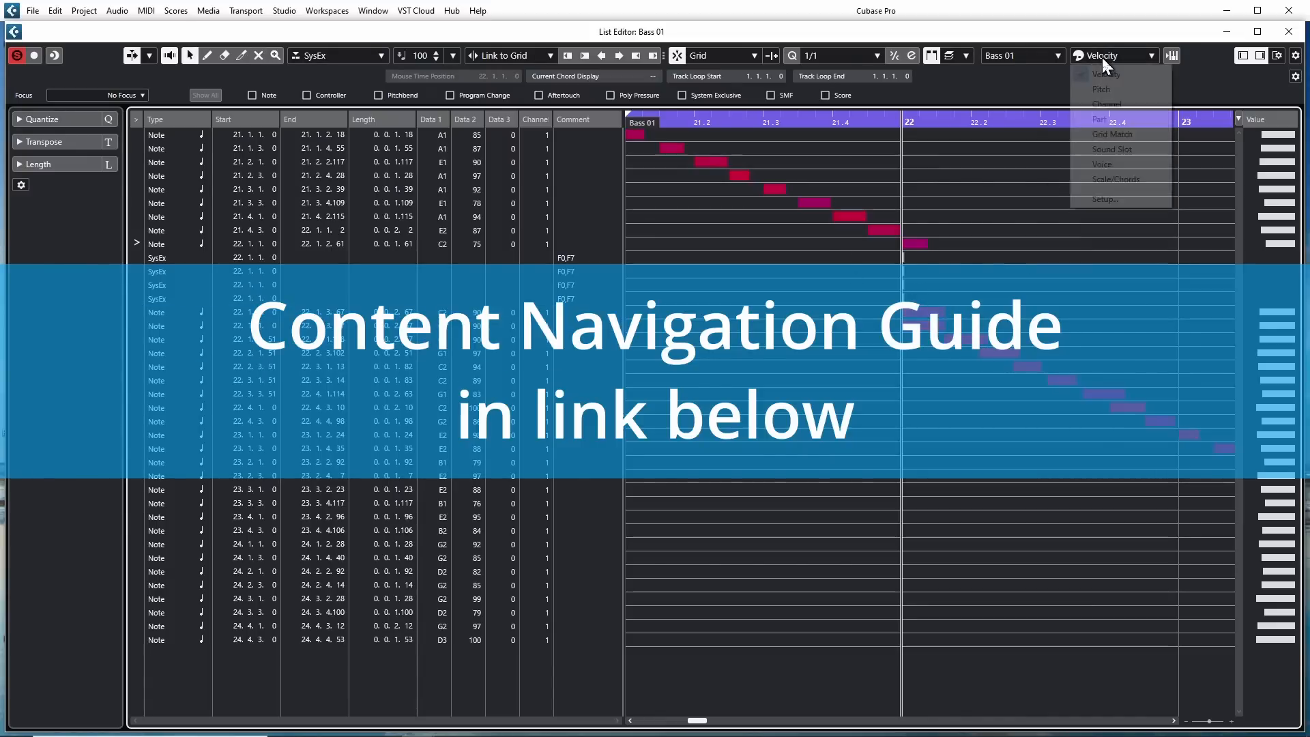
pyautogui.click(1085, 89)
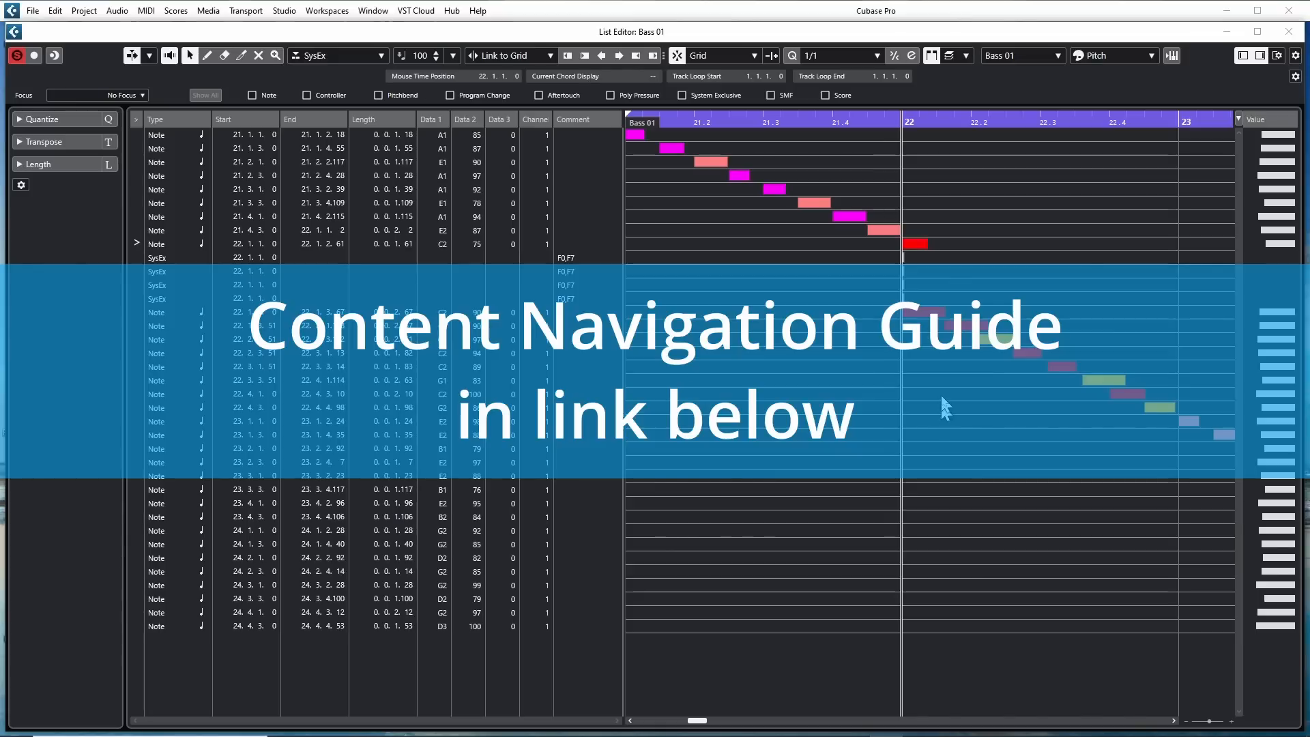
# Step: Select the velocity-90 C2 note at 22.1.1 in the event display
pyautogui.click(925, 312)
pyautogui.rightClick(977, 312)
pyautogui.click(1033, 308)
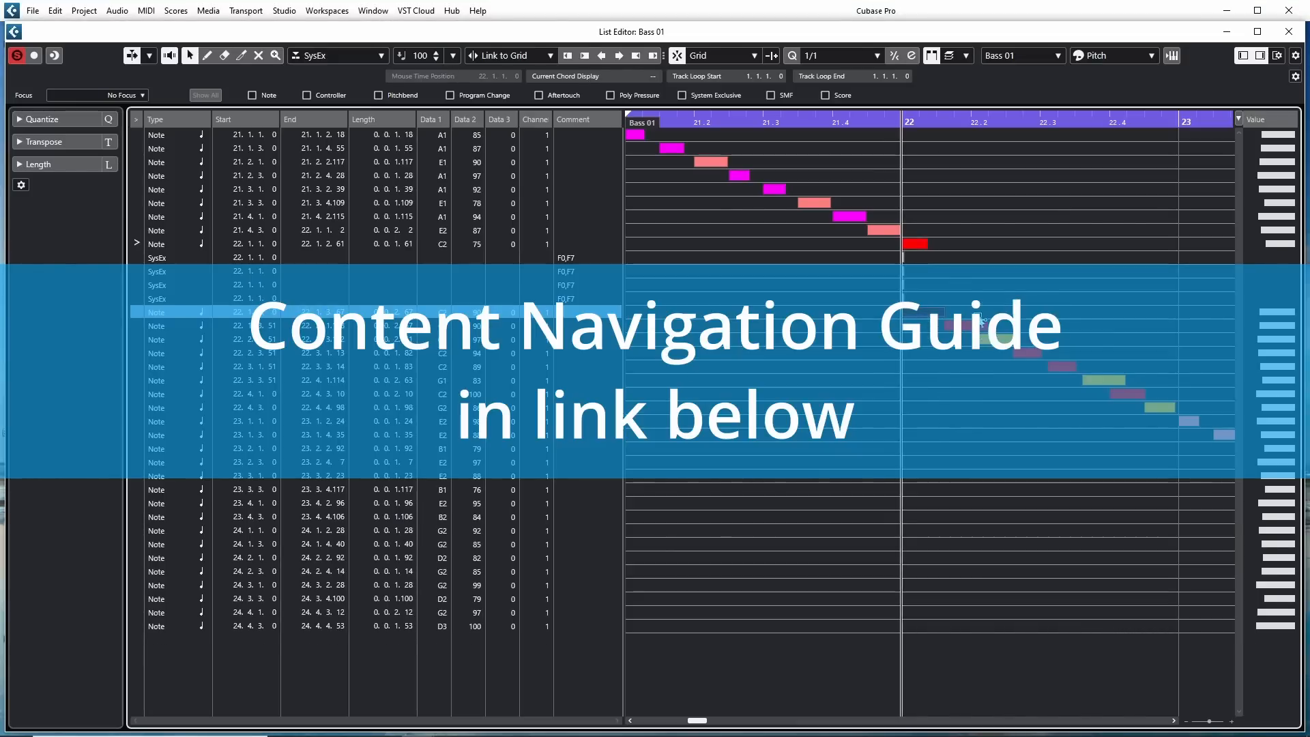